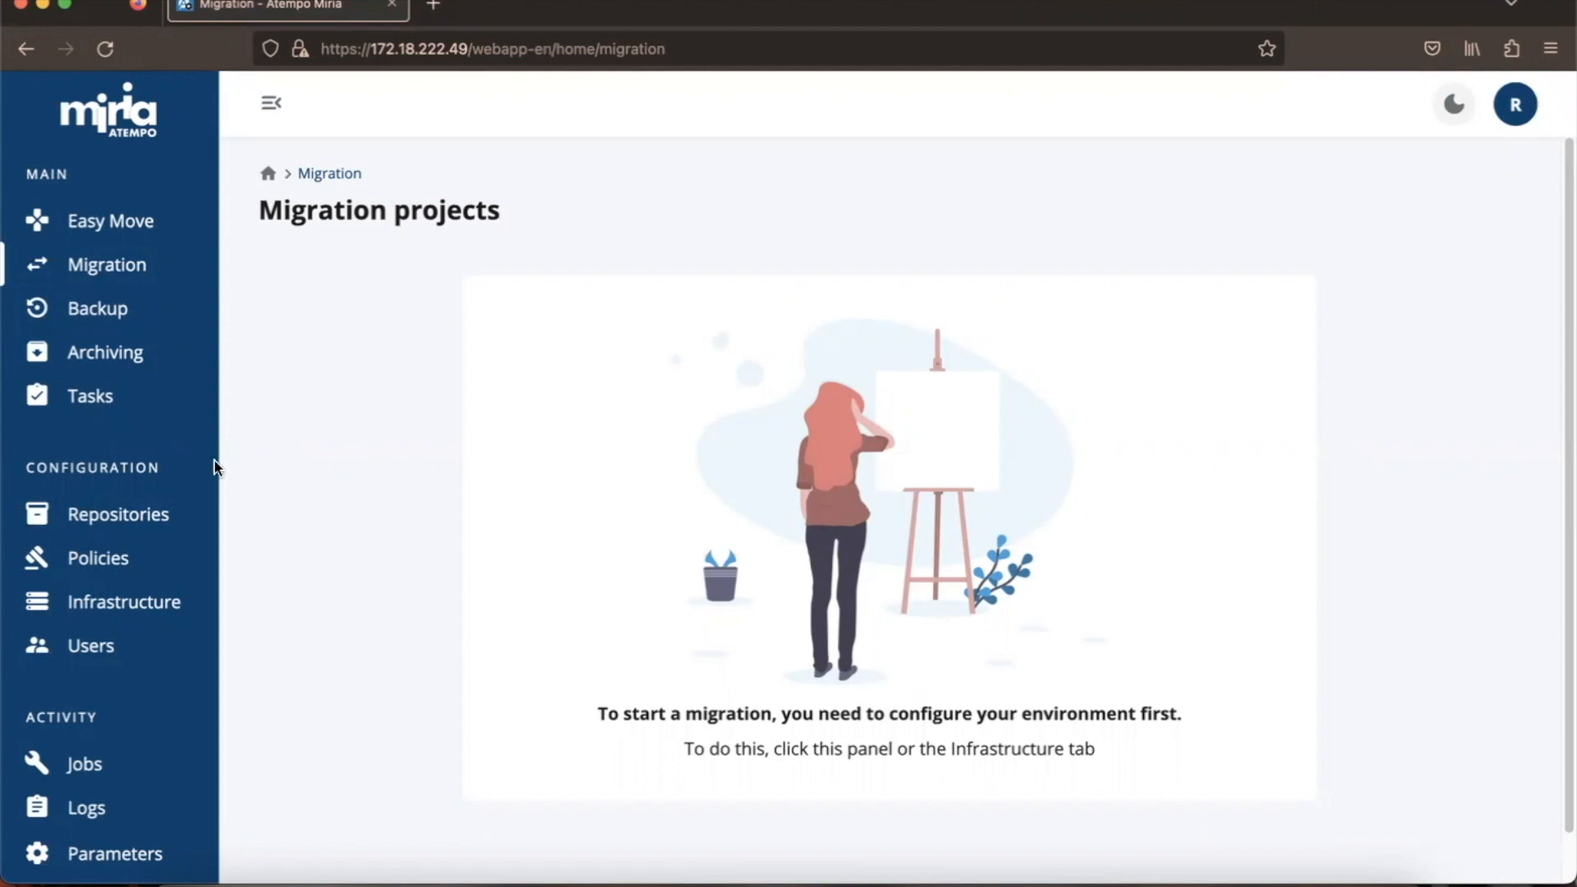
Add the agents miria40, miria40-agent1 and WIN-H9K5NN91J0H to the infrastructure
click(151, 612)
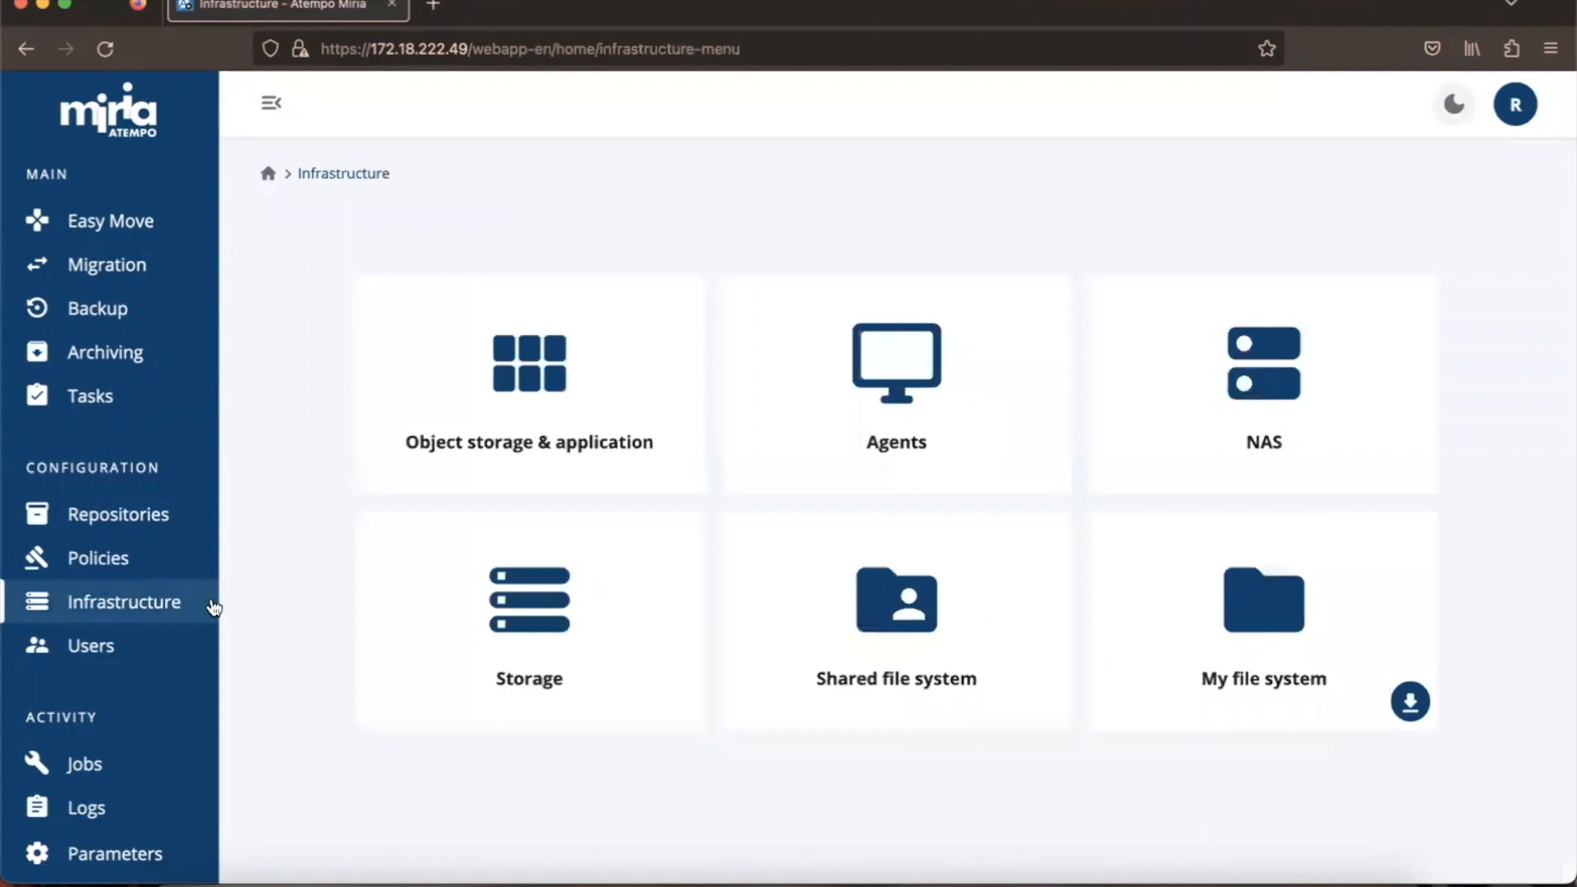
click(901, 364)
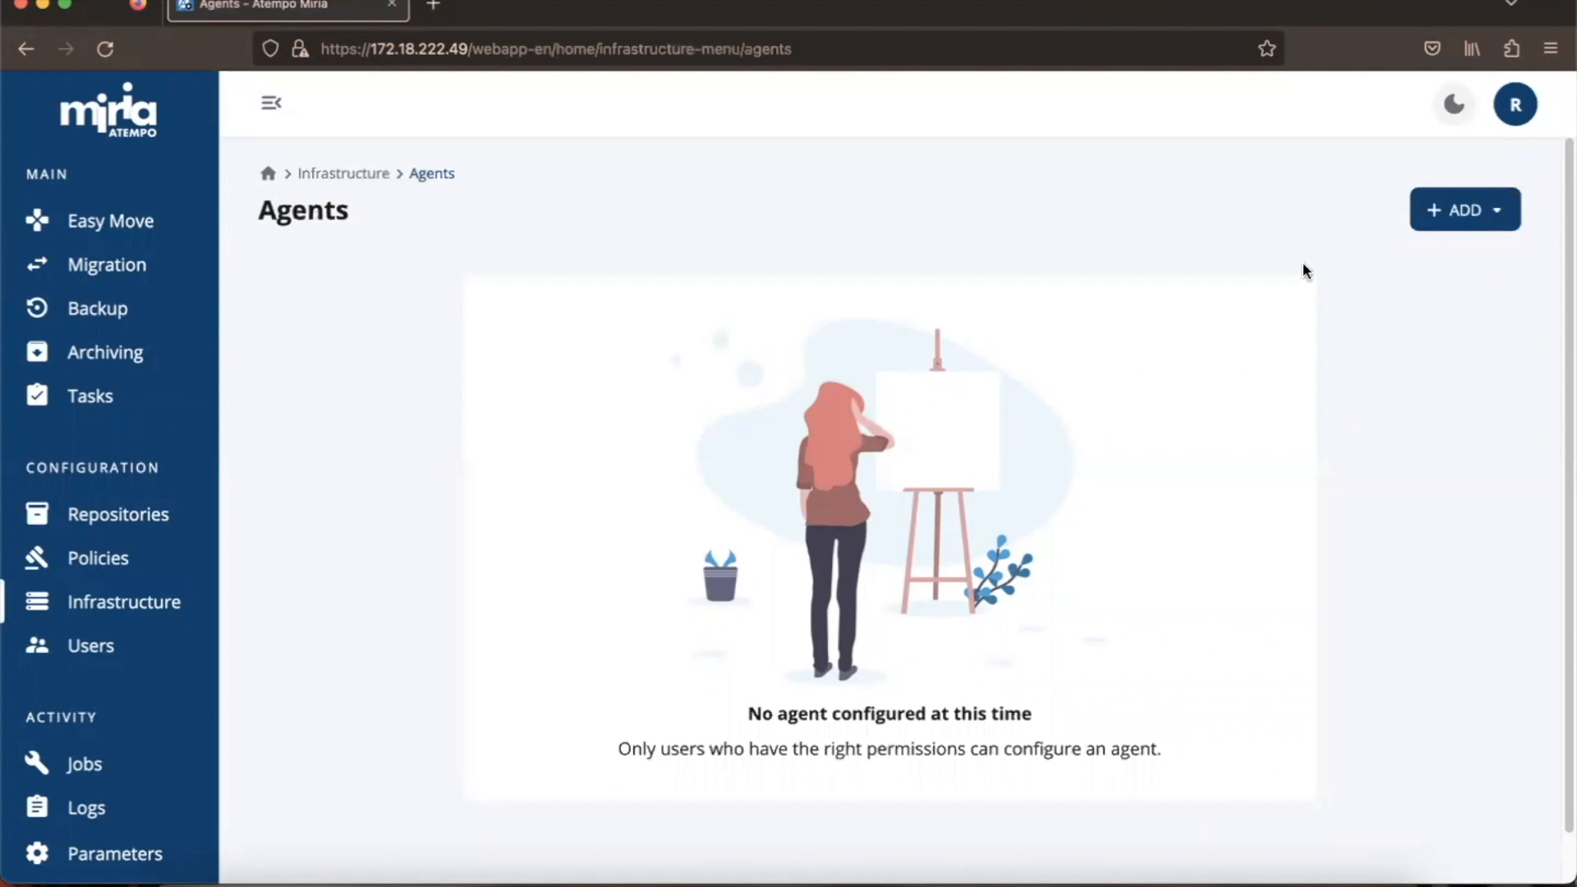
click(1444, 210)
click(1450, 256)
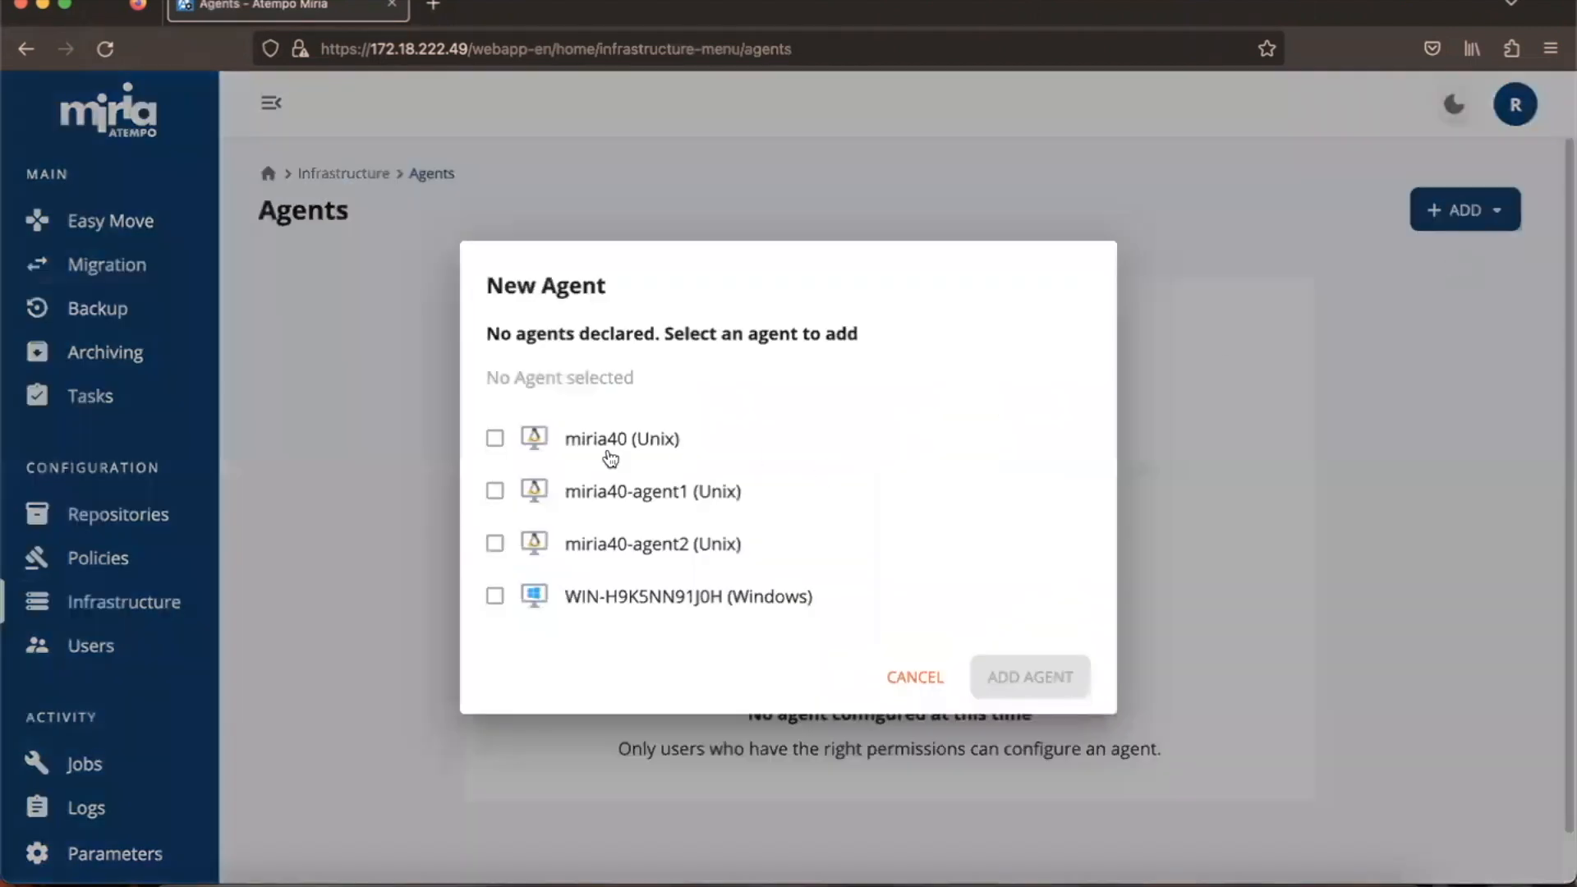
click(496, 439)
click(494, 491)
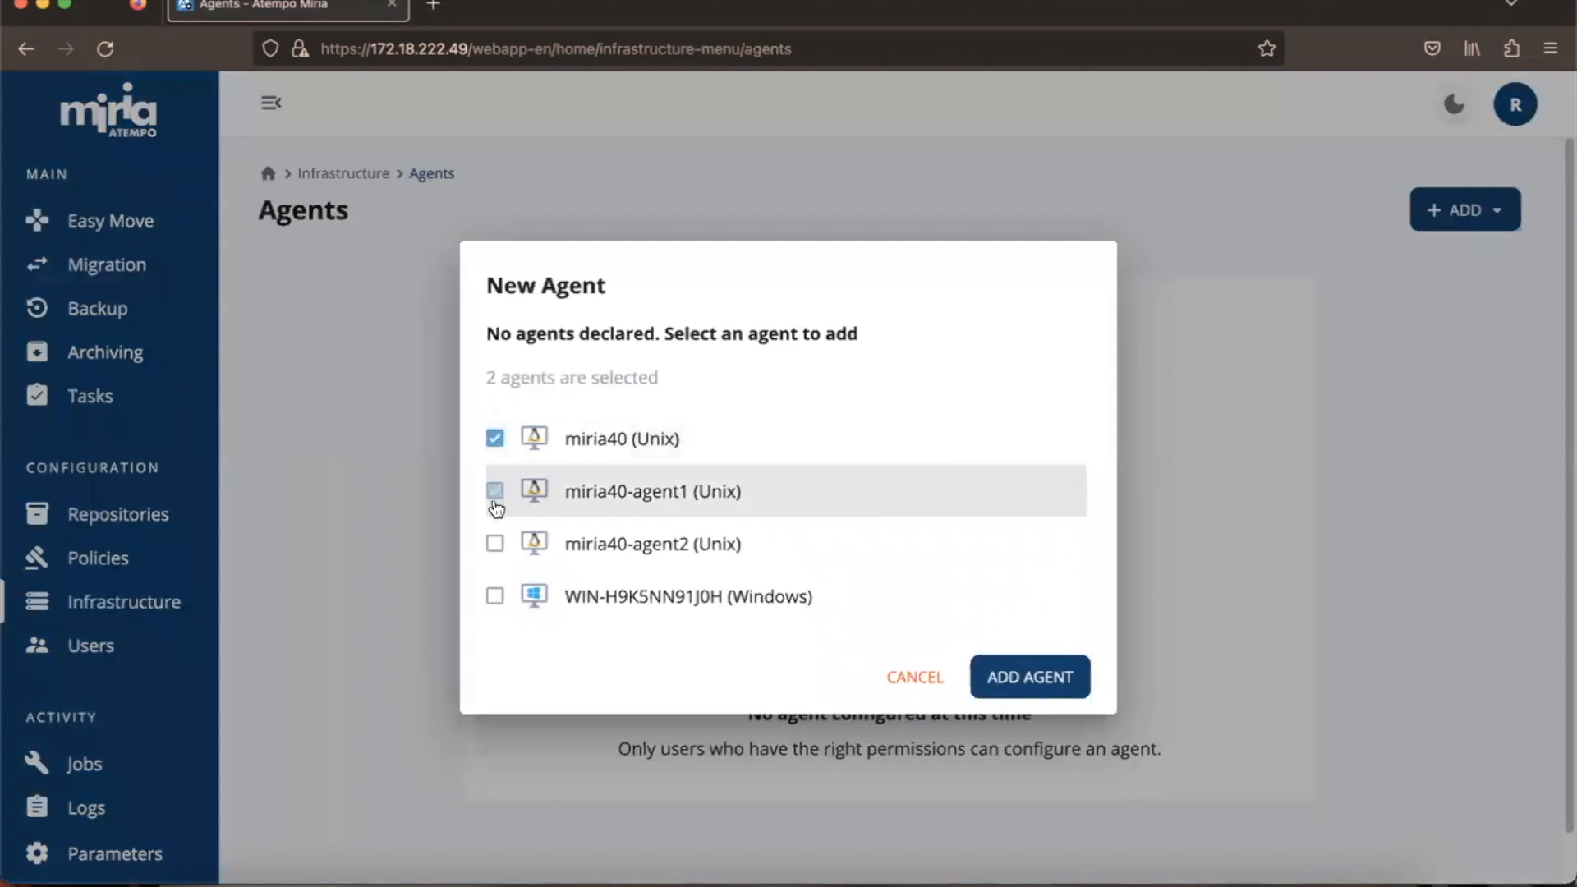
click(495, 595)
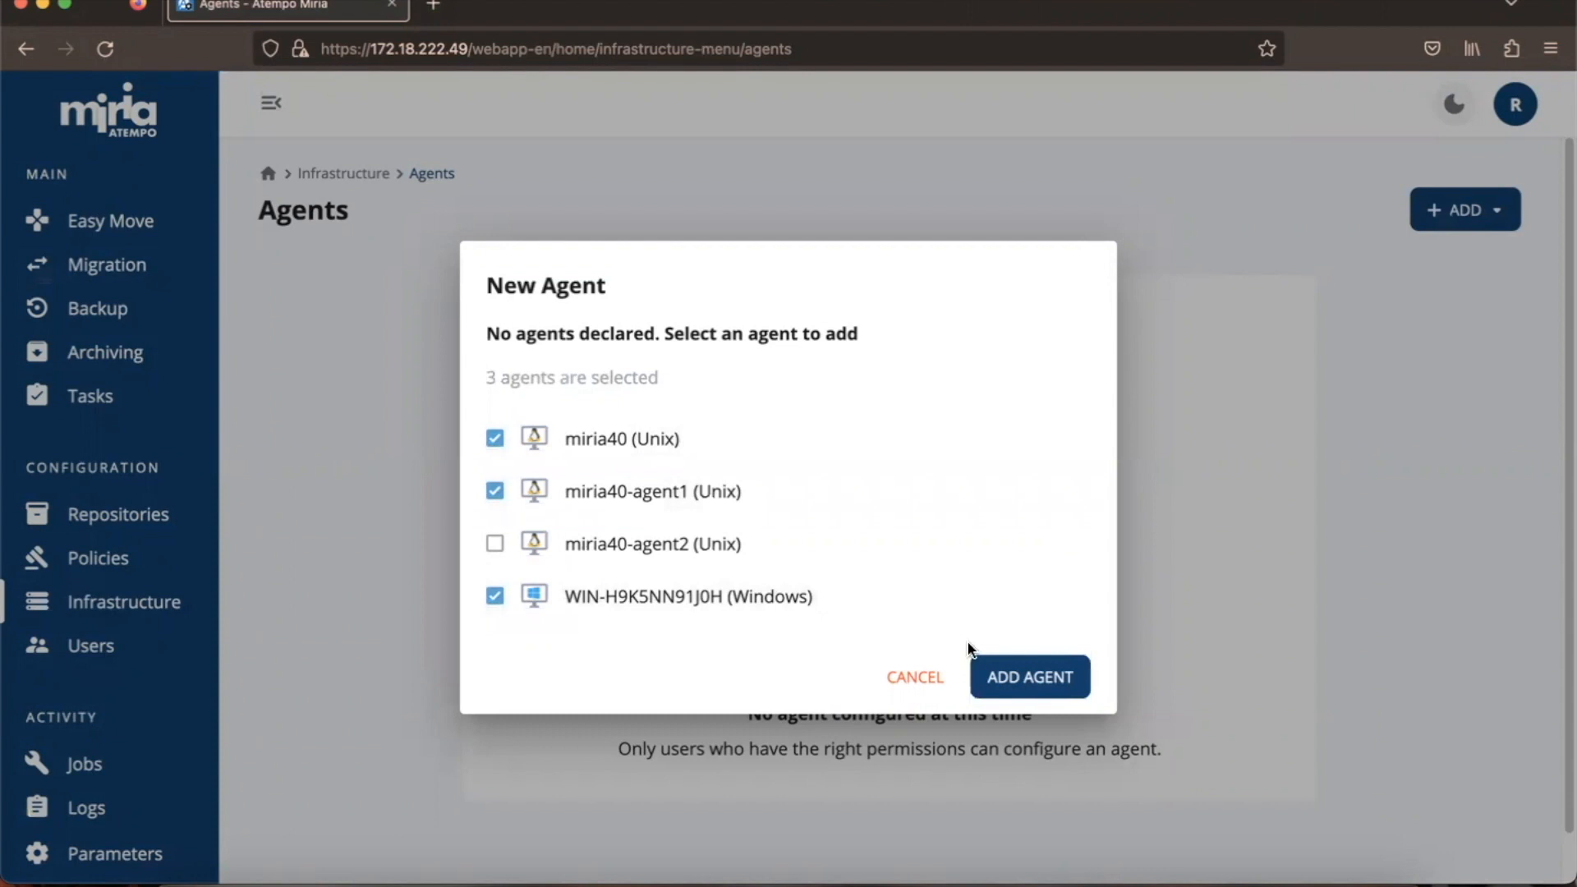
click(1005, 676)
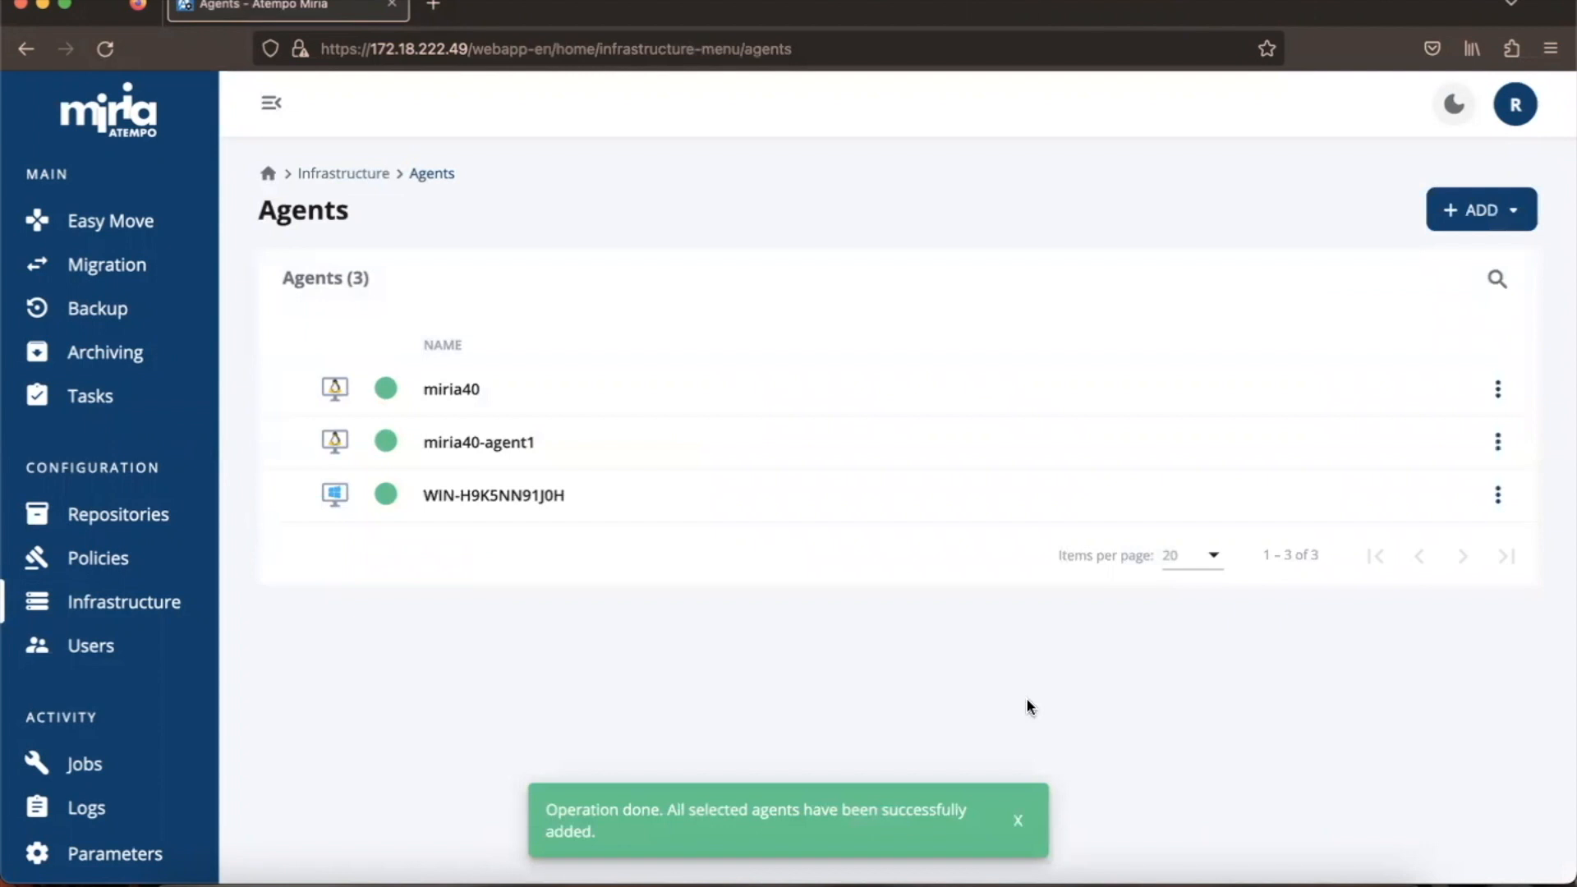
click(1010, 820)
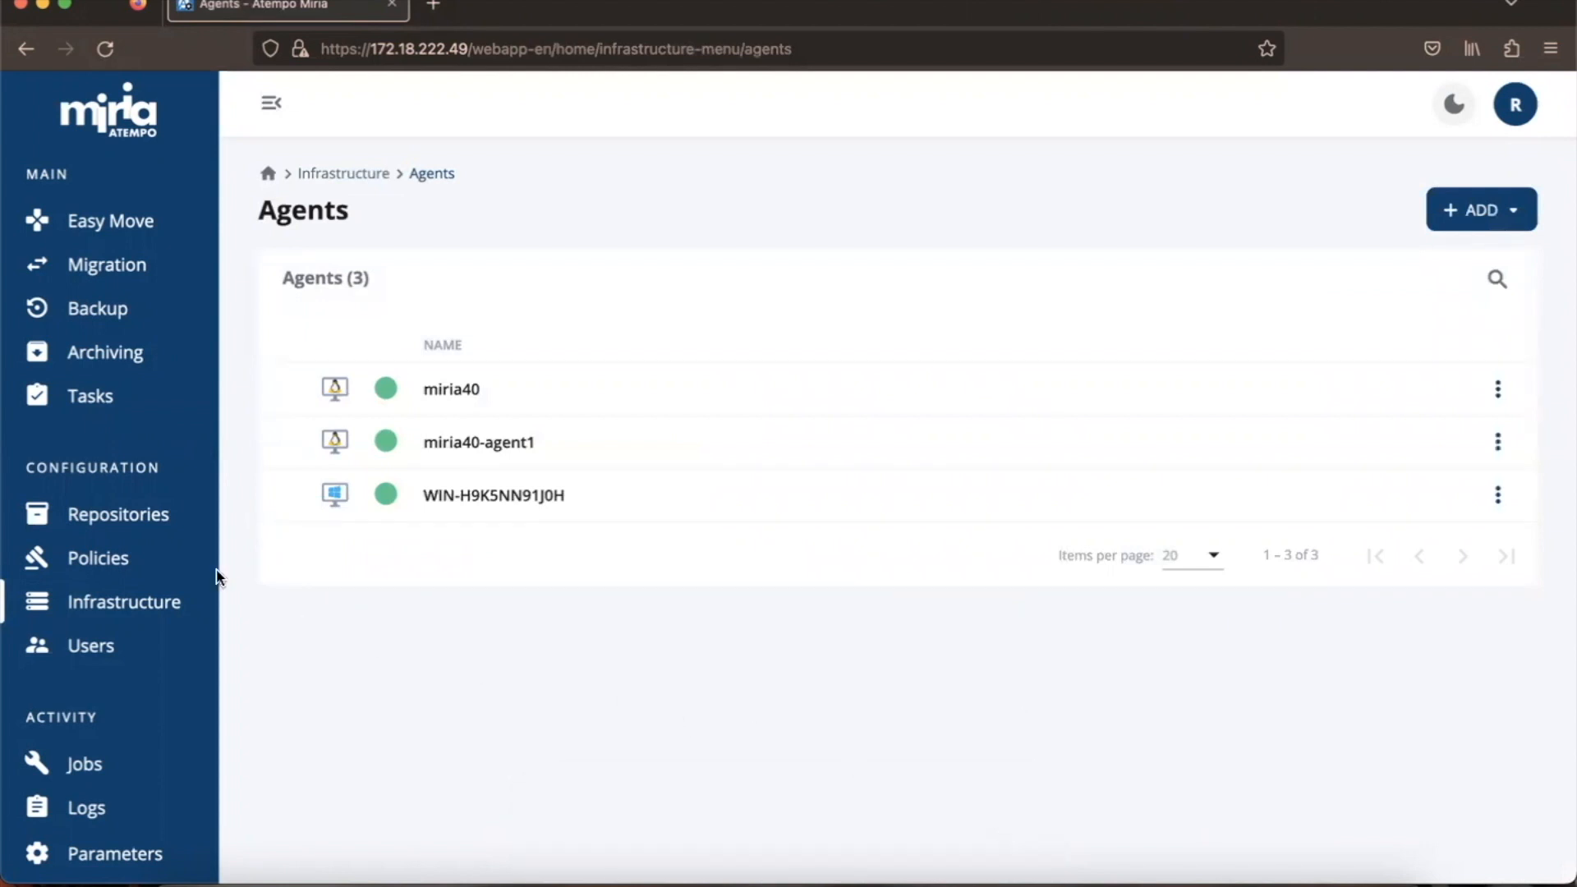
Start a new NAS in the infrastructure, declining to add the other identified agents
click(131, 603)
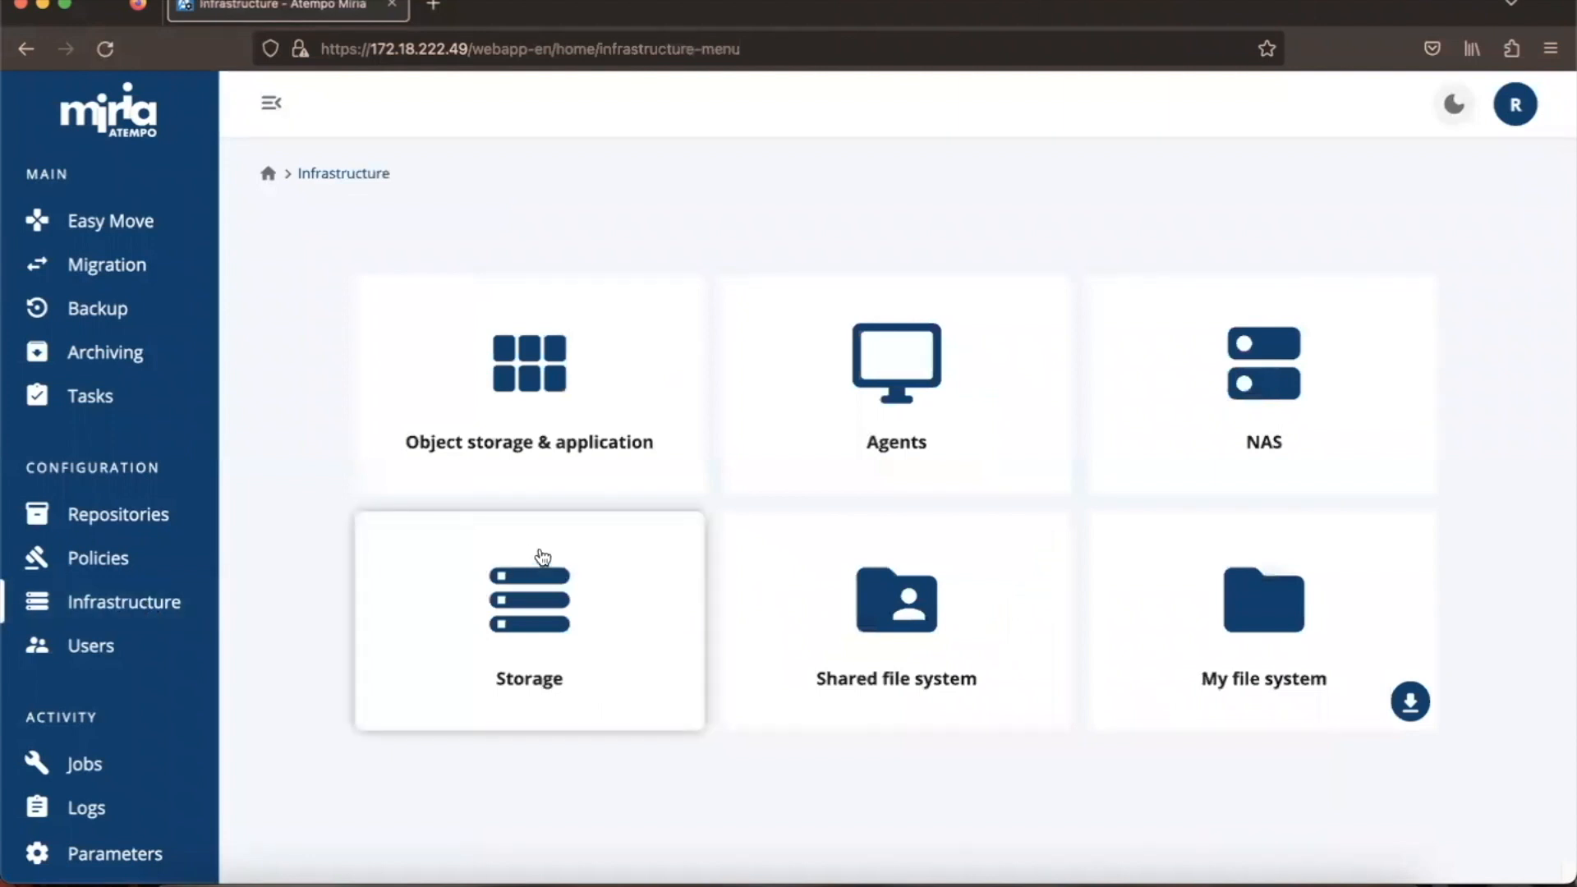
click(1121, 431)
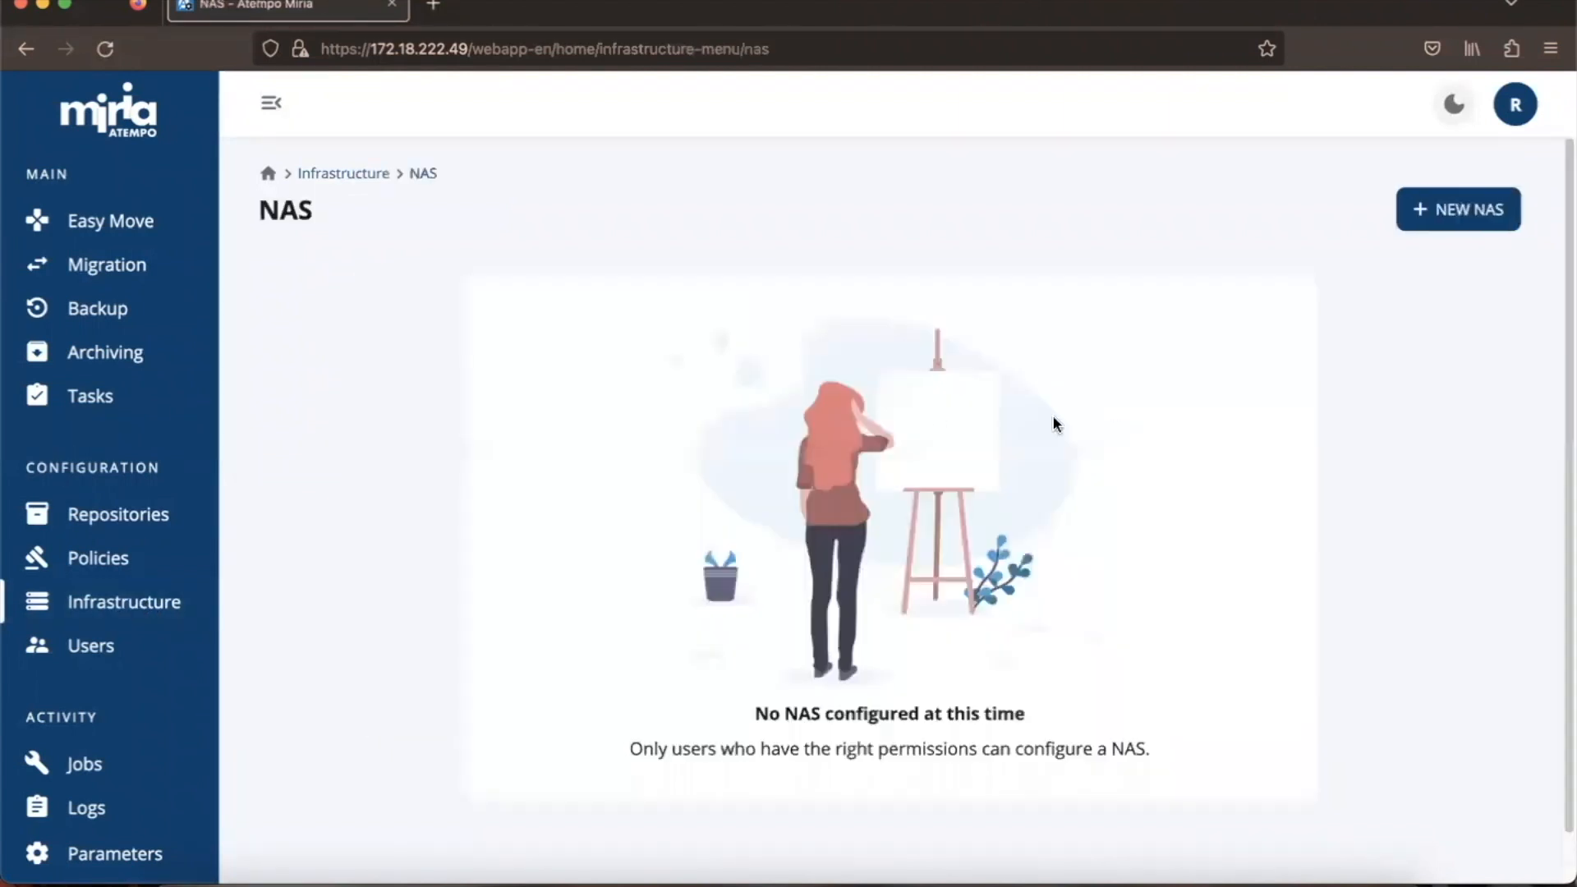
click(1487, 212)
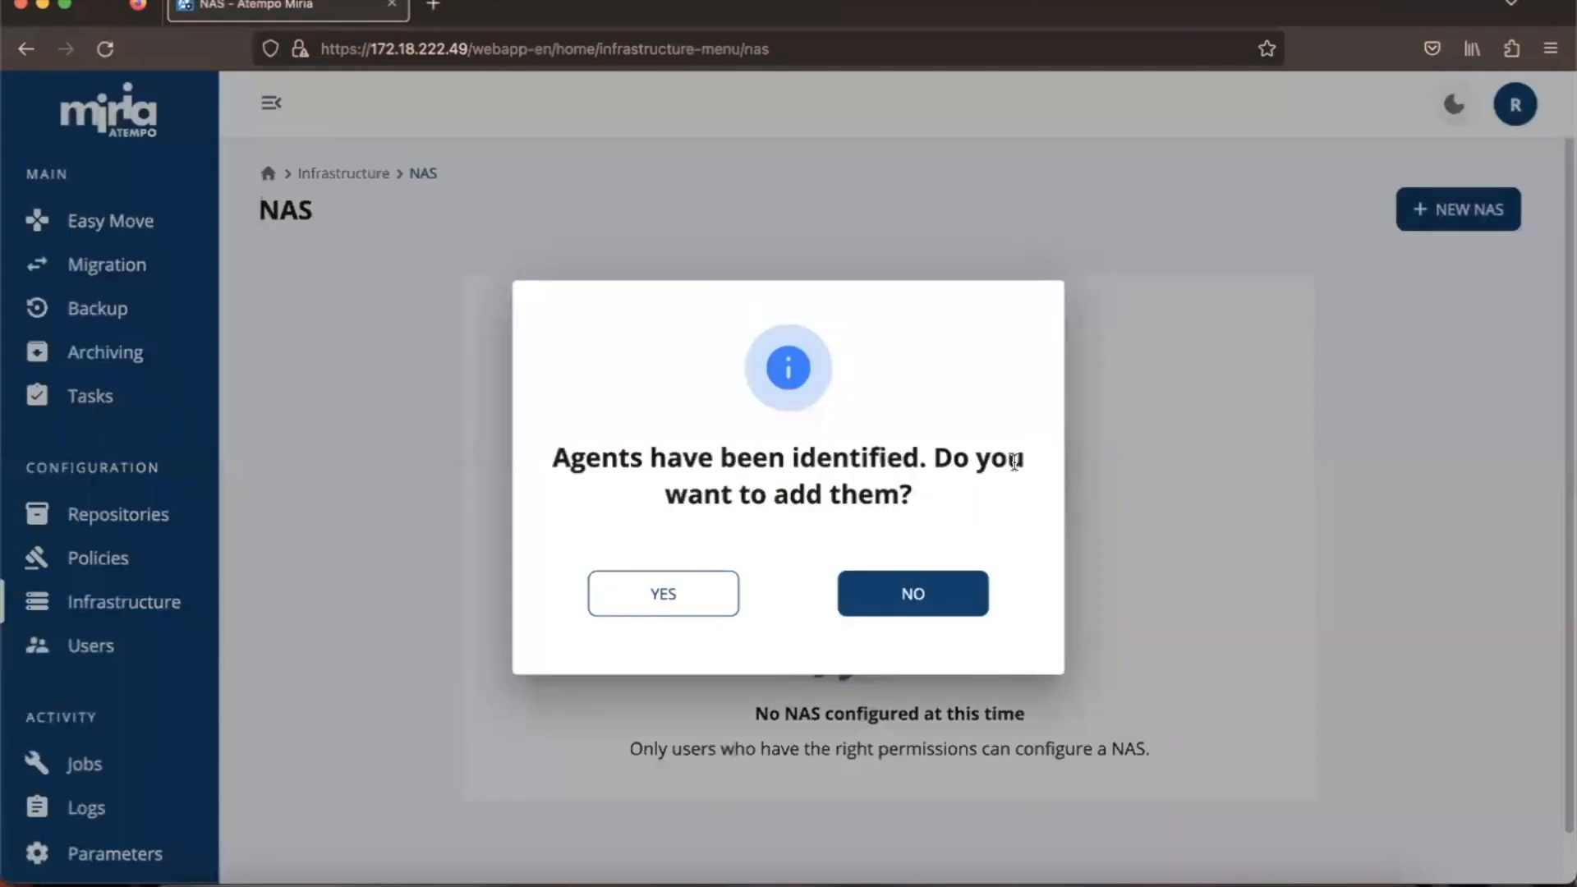
click(899, 605)
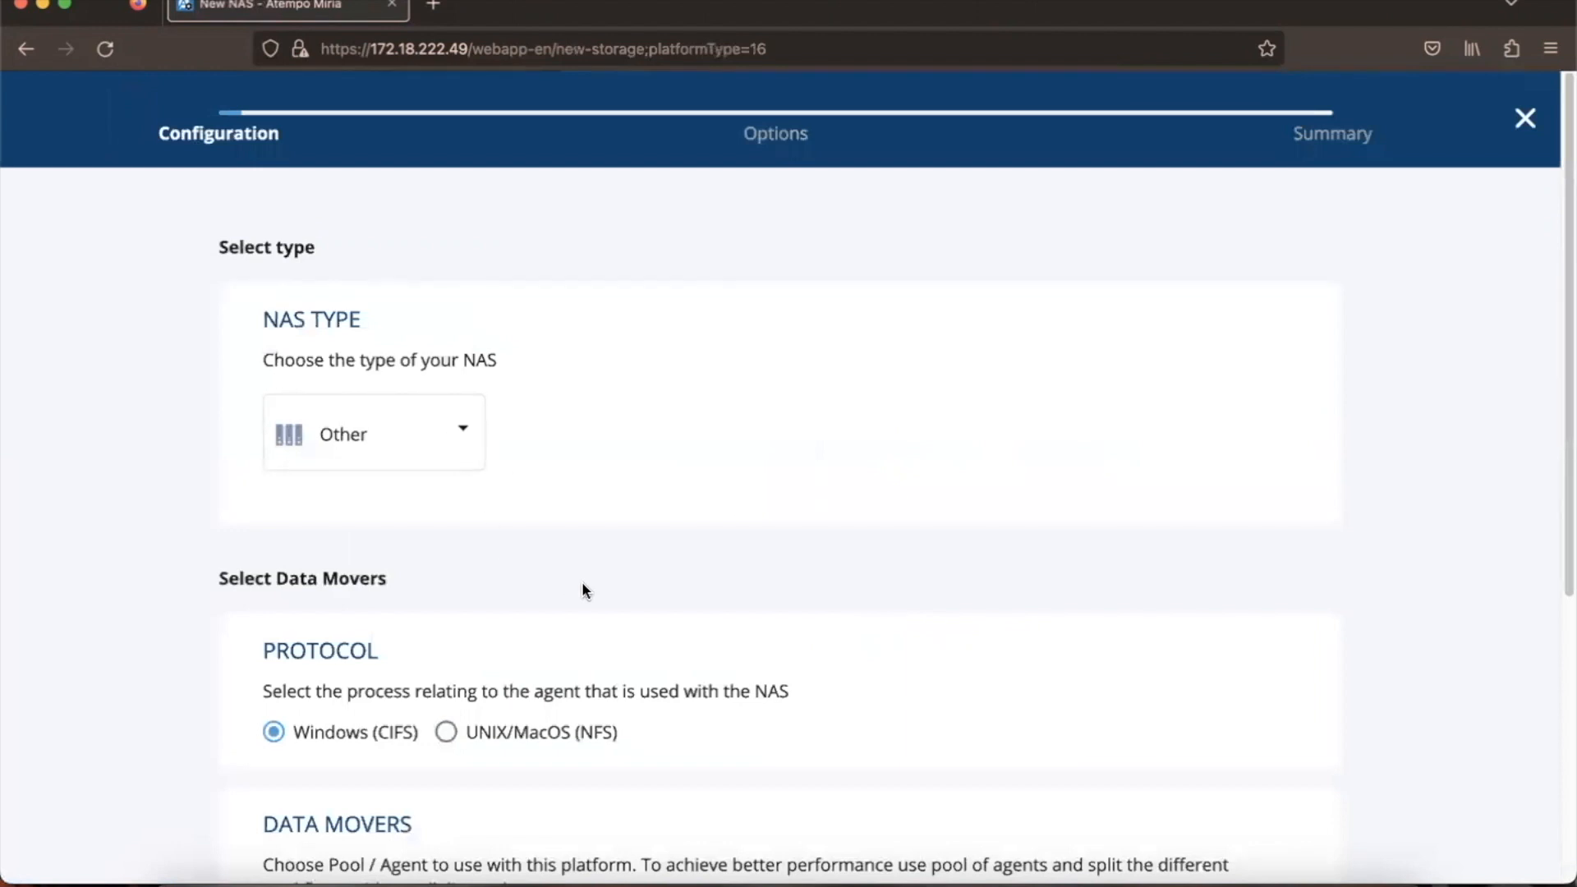
Choose the single agent WIN-H9K5NN91J0H (Windows) as the NAS data mover and continue to the options
scroll(582, 582, down, 2)
scroll(573, 606, down, 2)
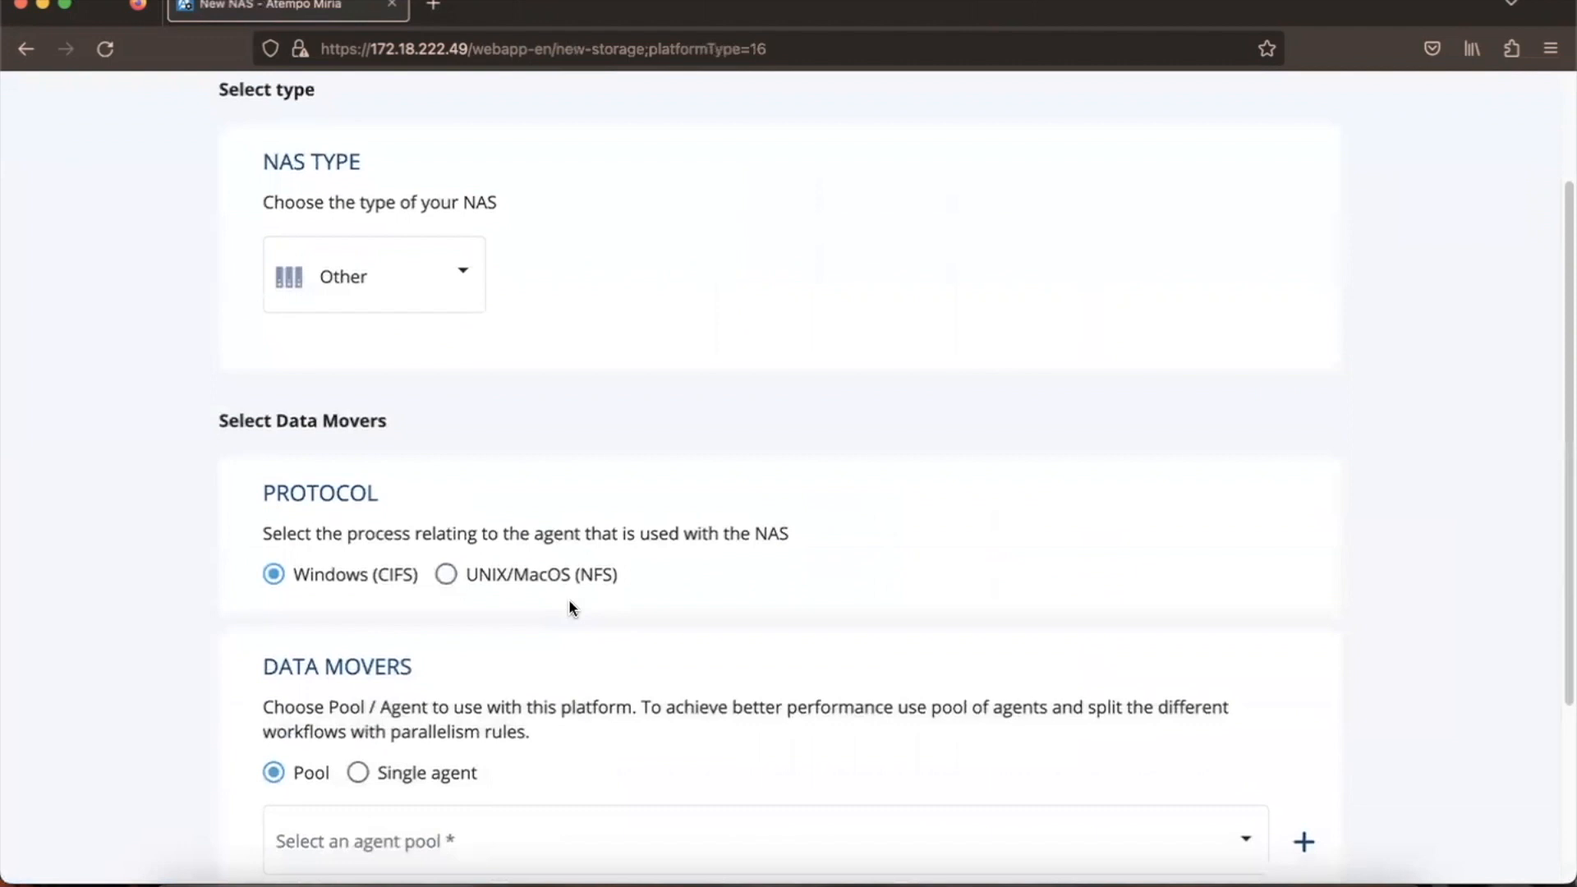
scroll(572, 608, down, 2)
click(362, 688)
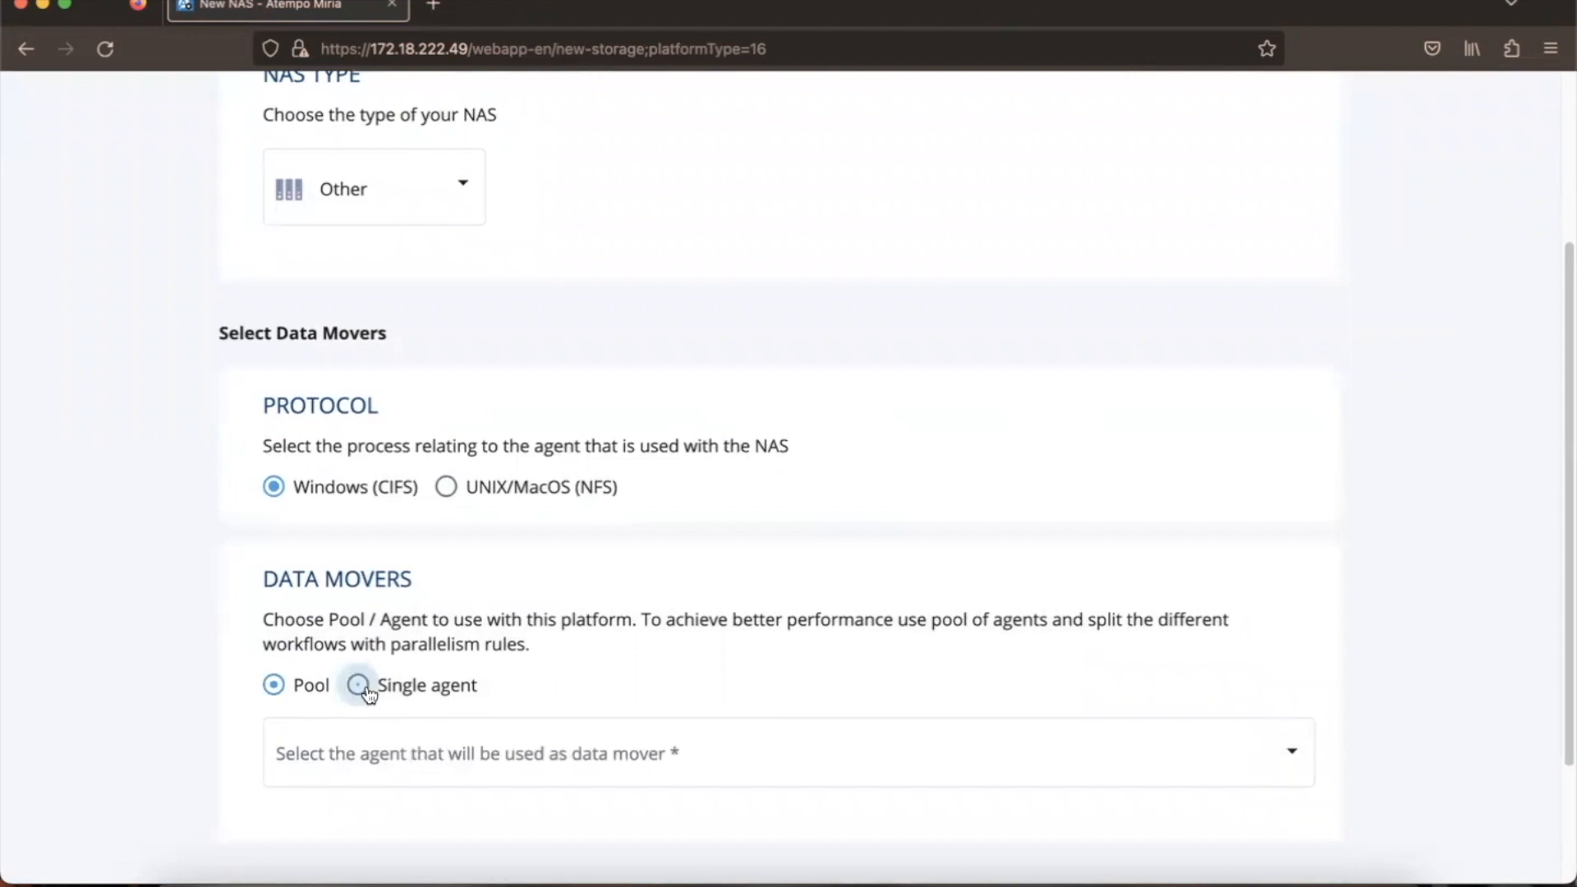
click(369, 695)
click(422, 753)
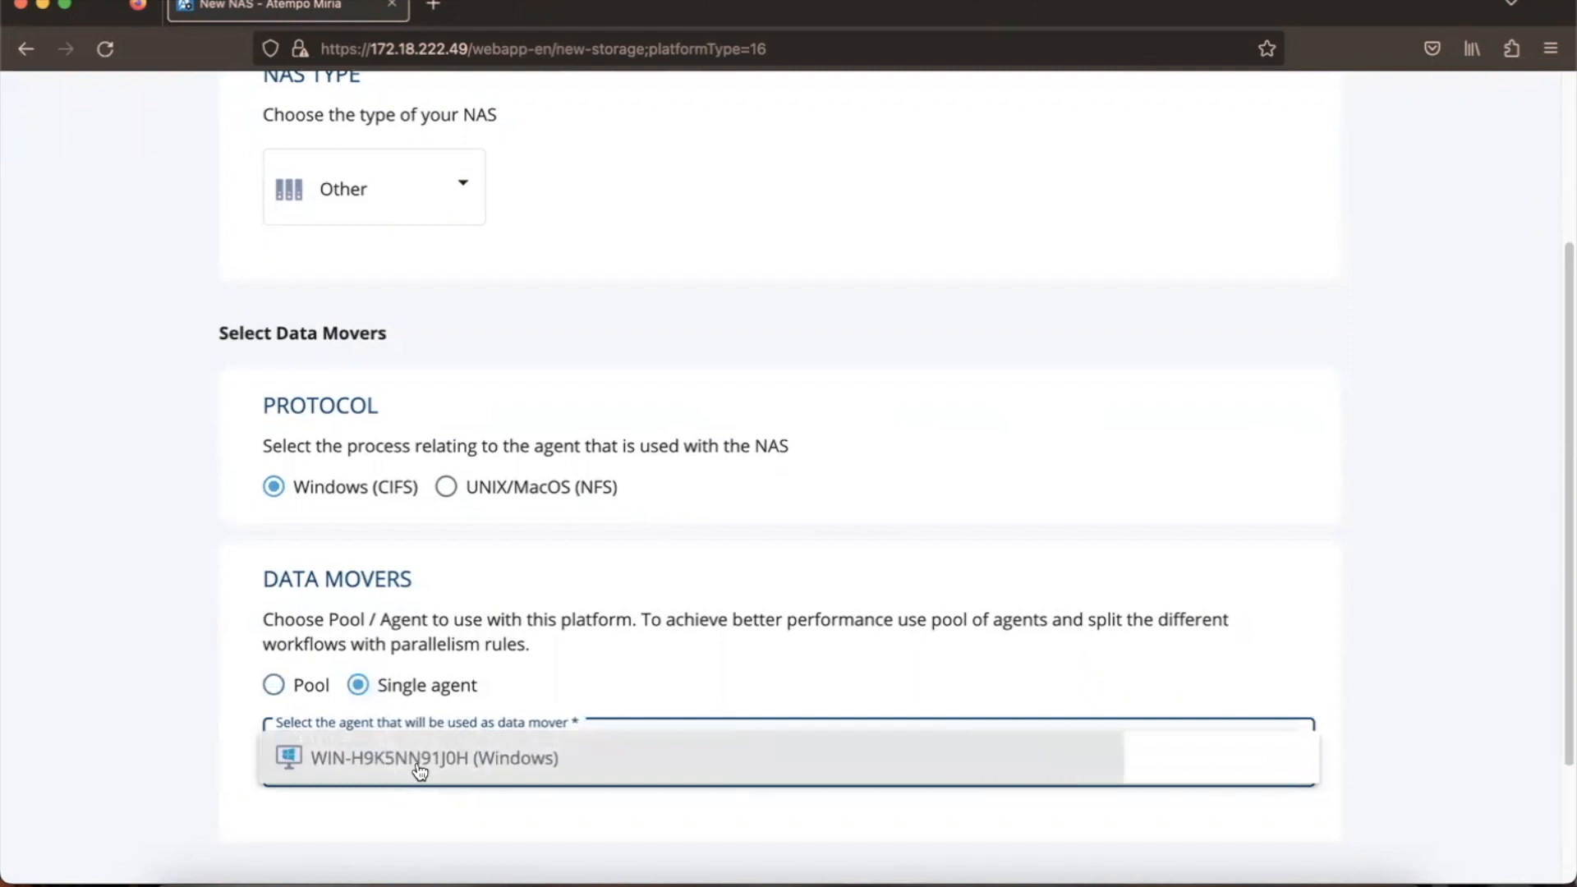
click(418, 766)
scroll(994, 740, down, 2)
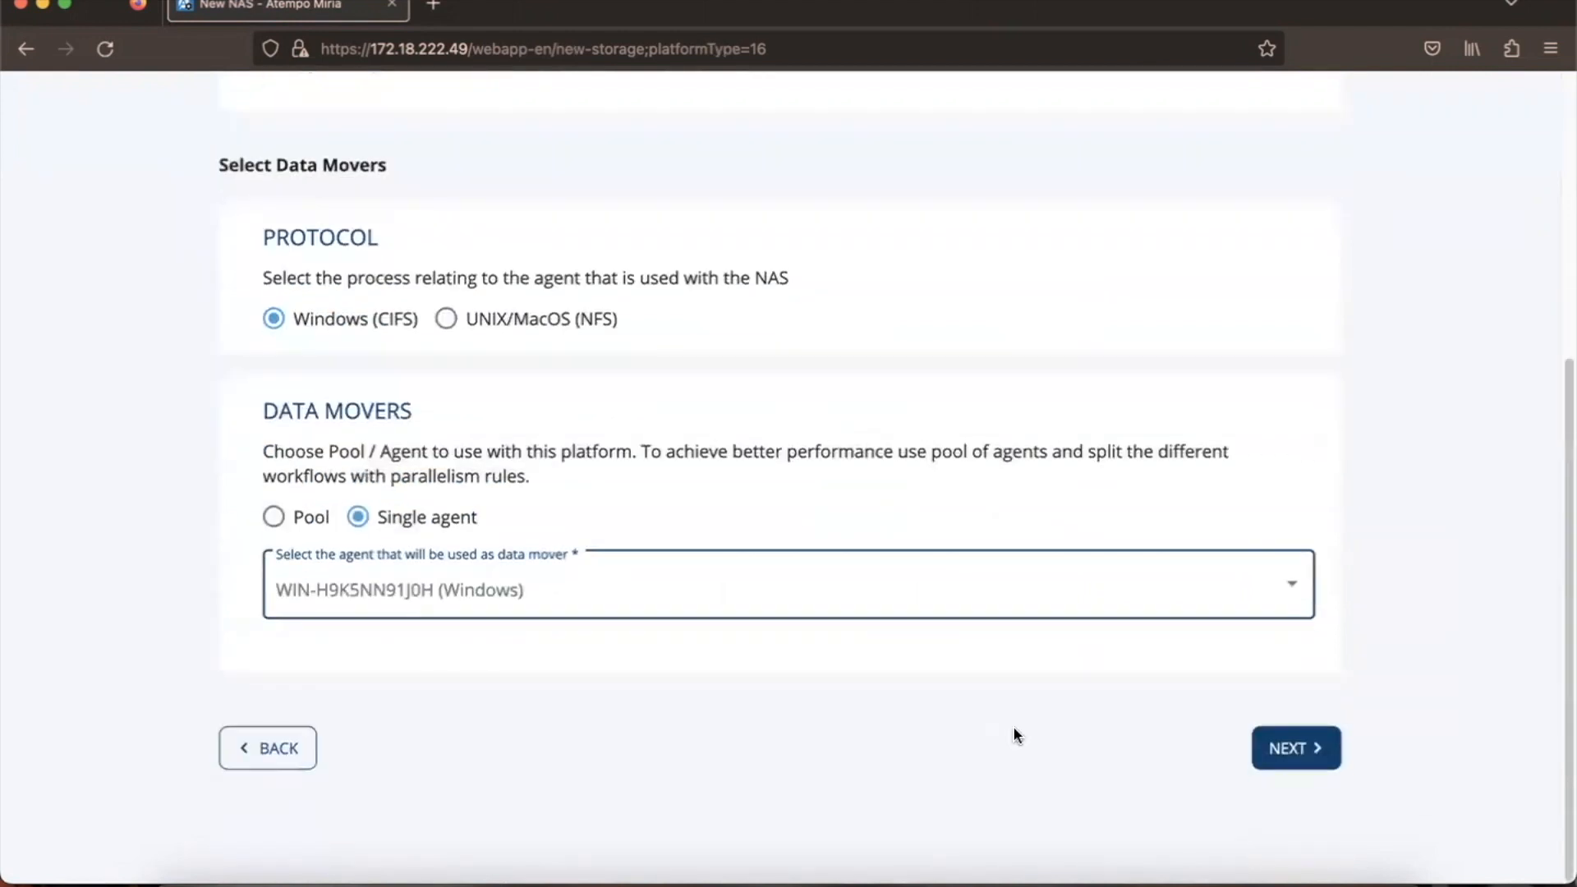
click(1297, 748)
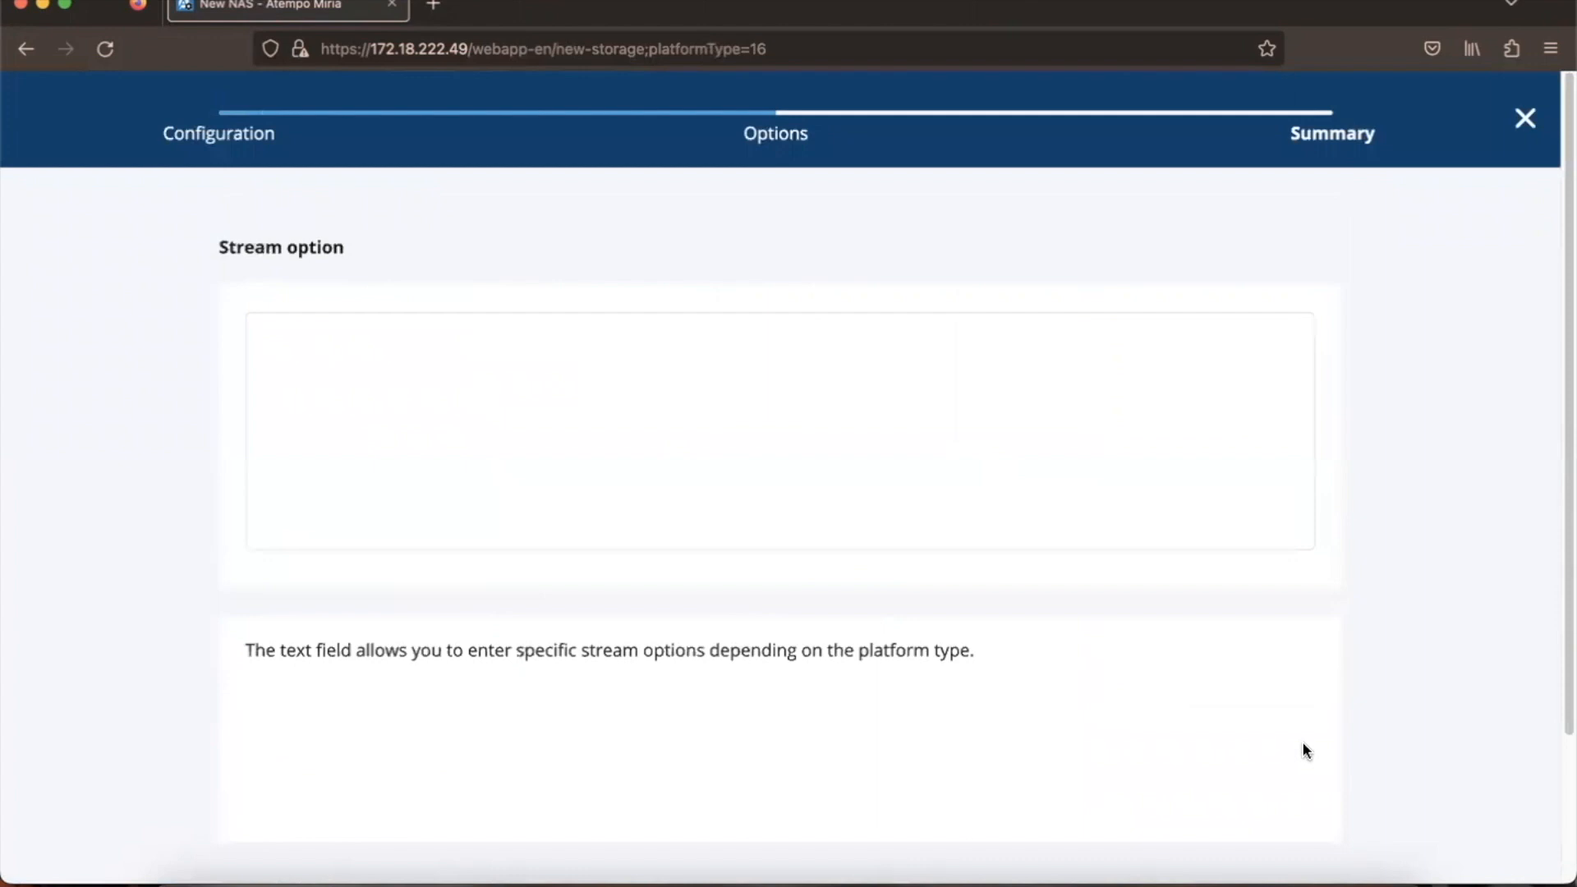
Enter the stream option host=172.18.222.77 for the NAS and continue to the summary
click(733, 340)
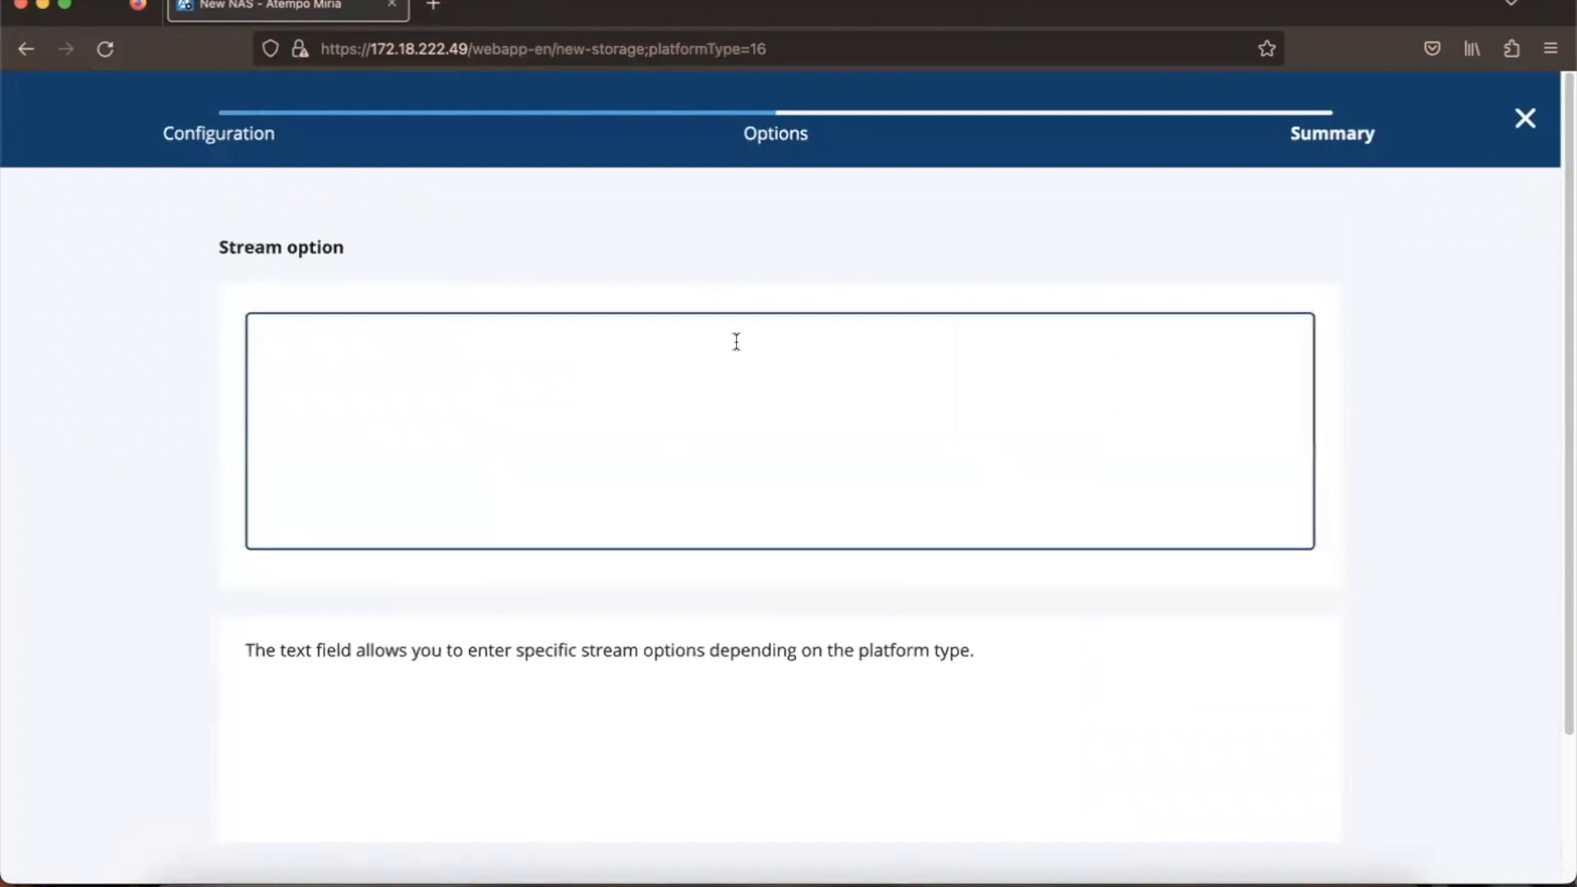
text(host=172.18.222.77)
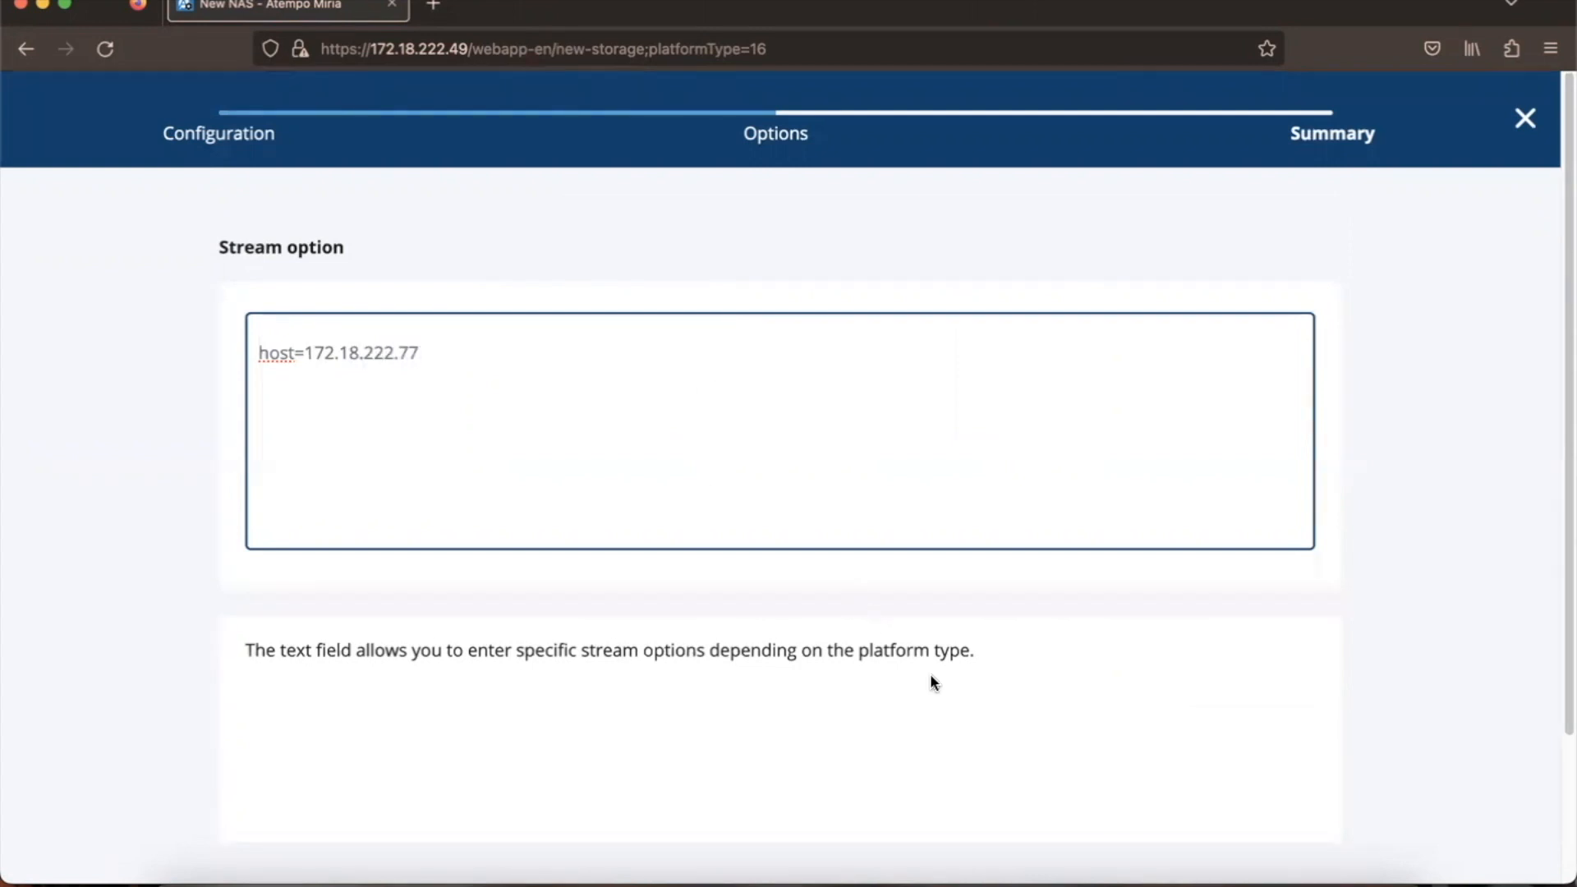
scroll(956, 740, down, 2)
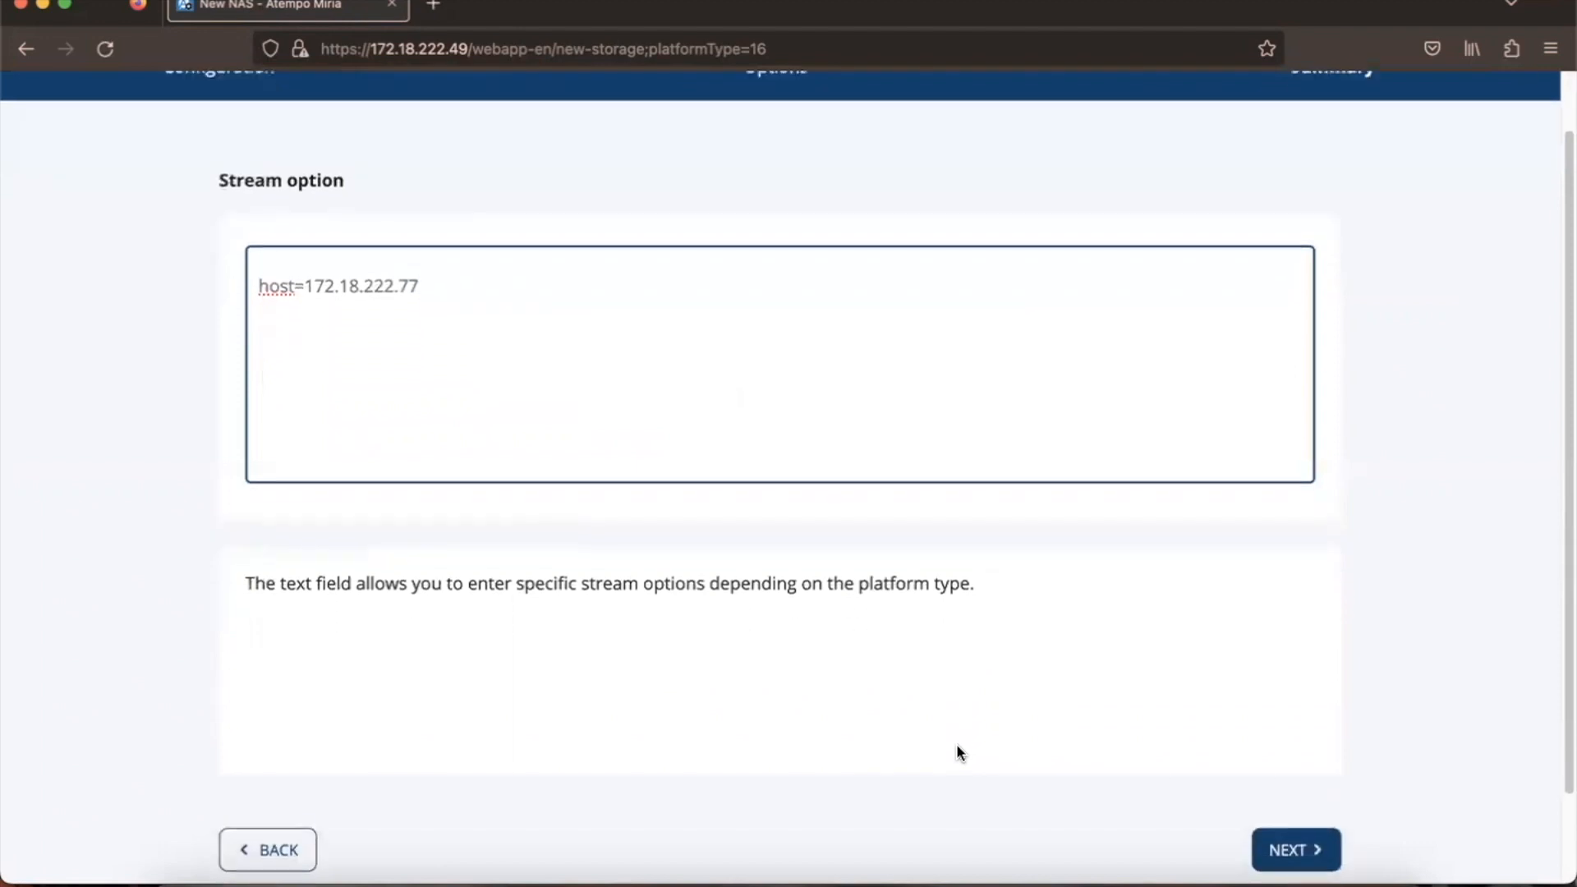
click(1312, 857)
Name the NAS WIN-FILESERVER
click(480, 438)
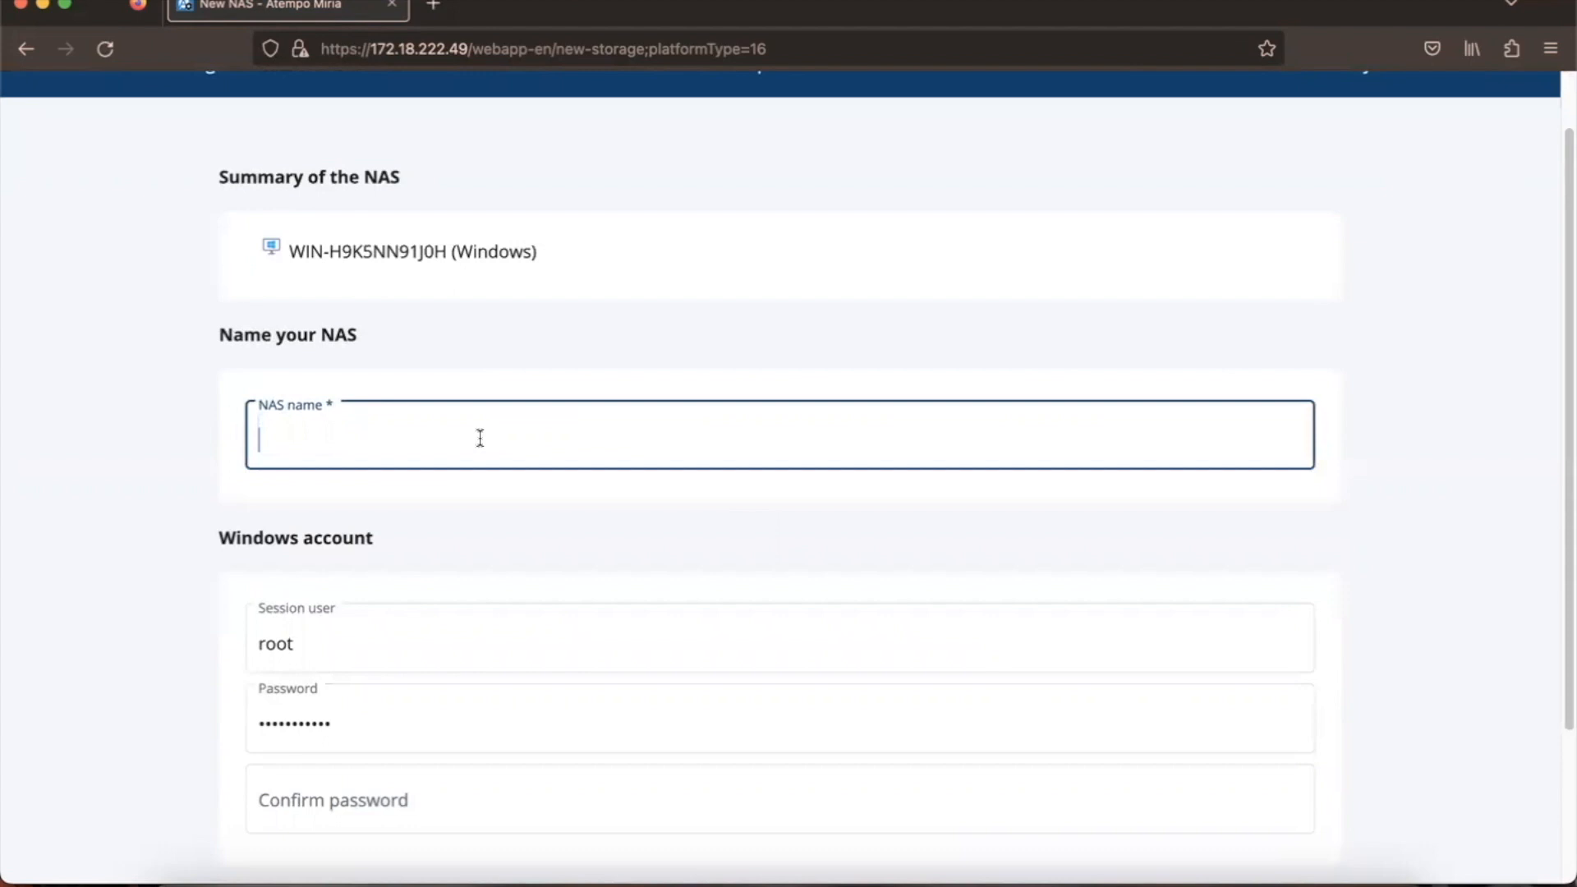
text(WIN)
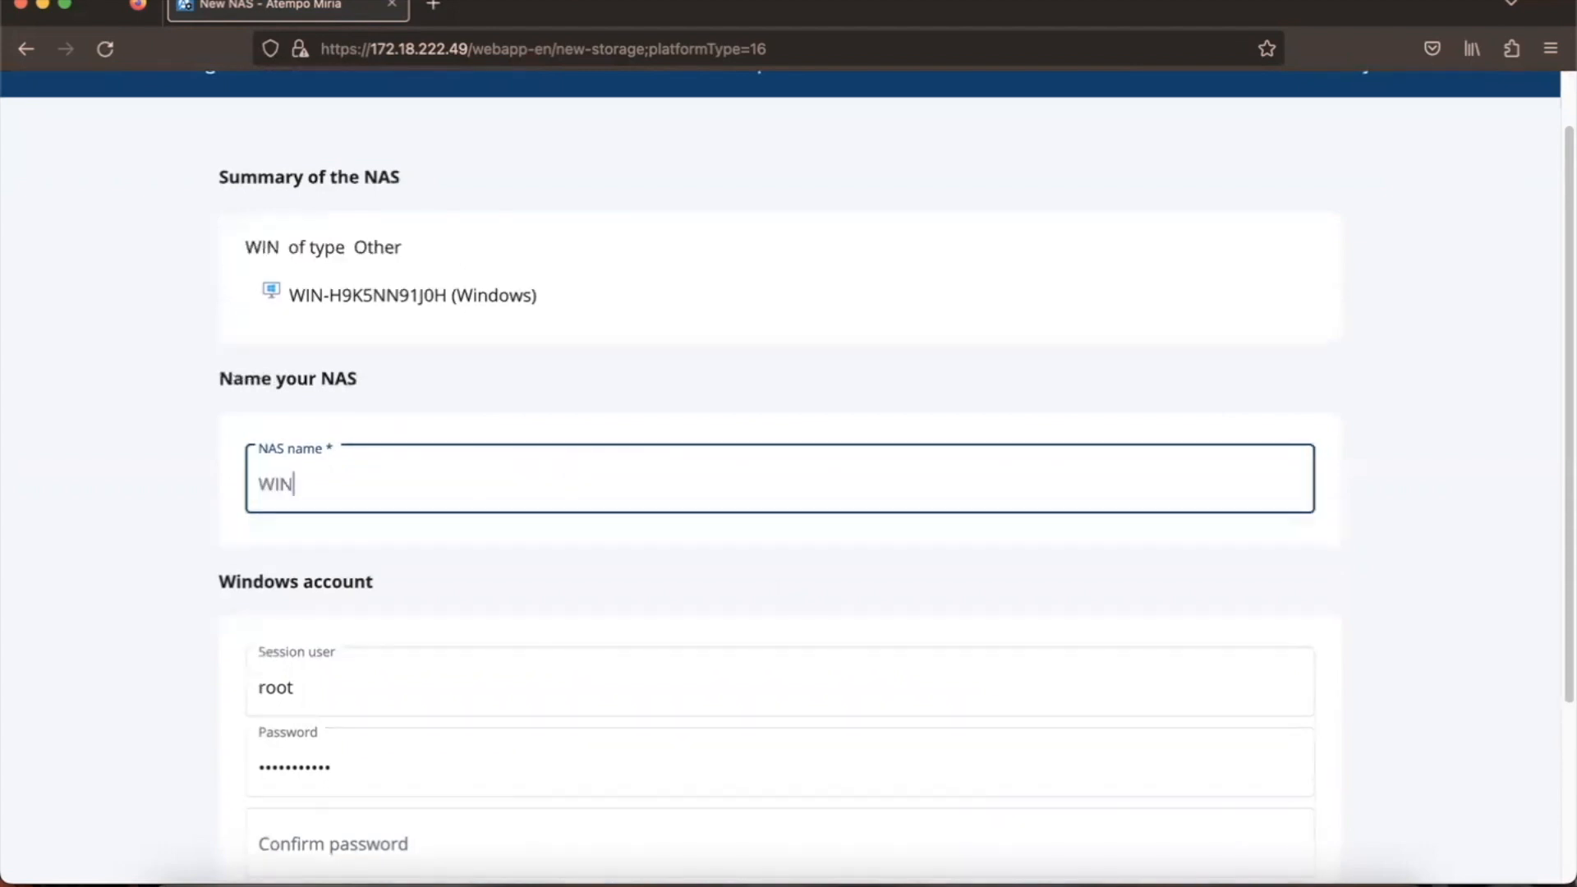
text(-FILES)
text(VER)
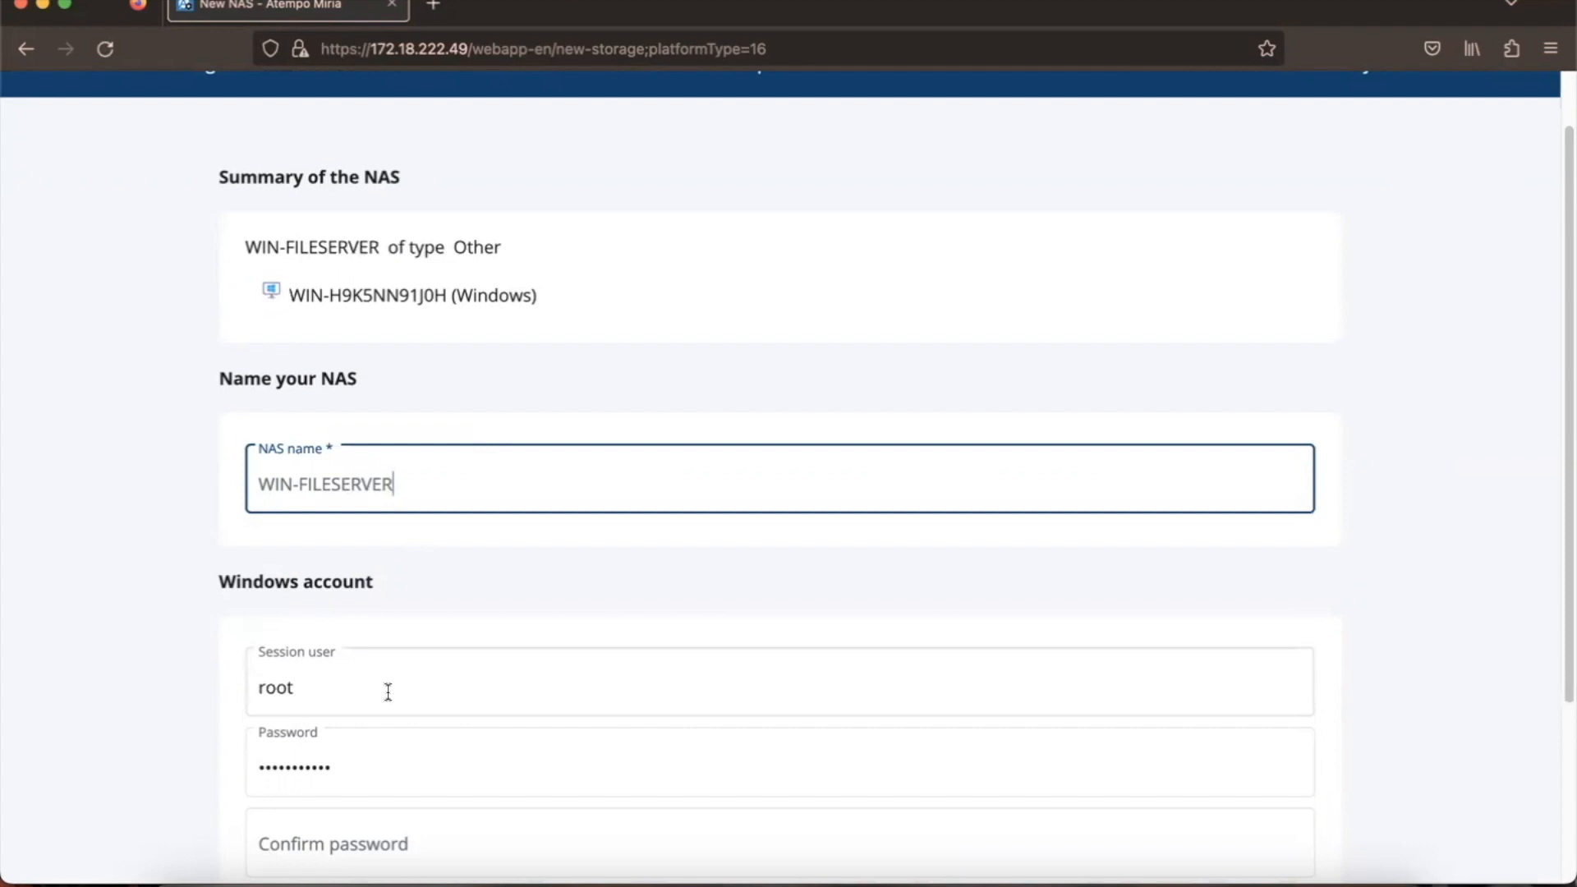
Set the Windows session user to Administrateur, enter and confirm the account password, create the NAS and return to the NAS list
scroll(387, 692, down, 3)
click(359, 528)
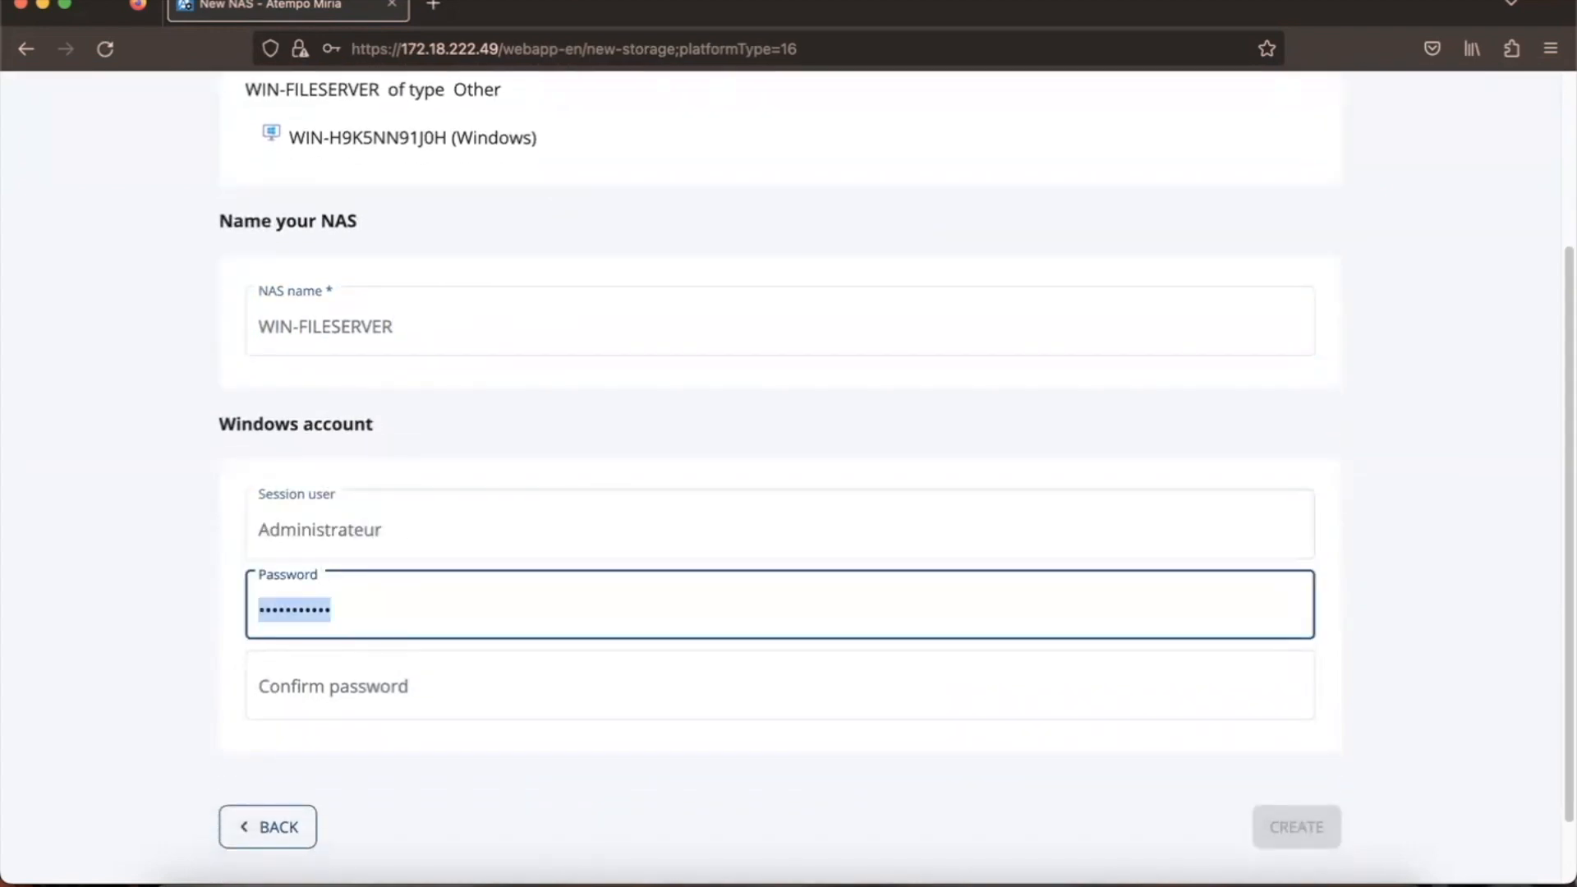
text(•••••)
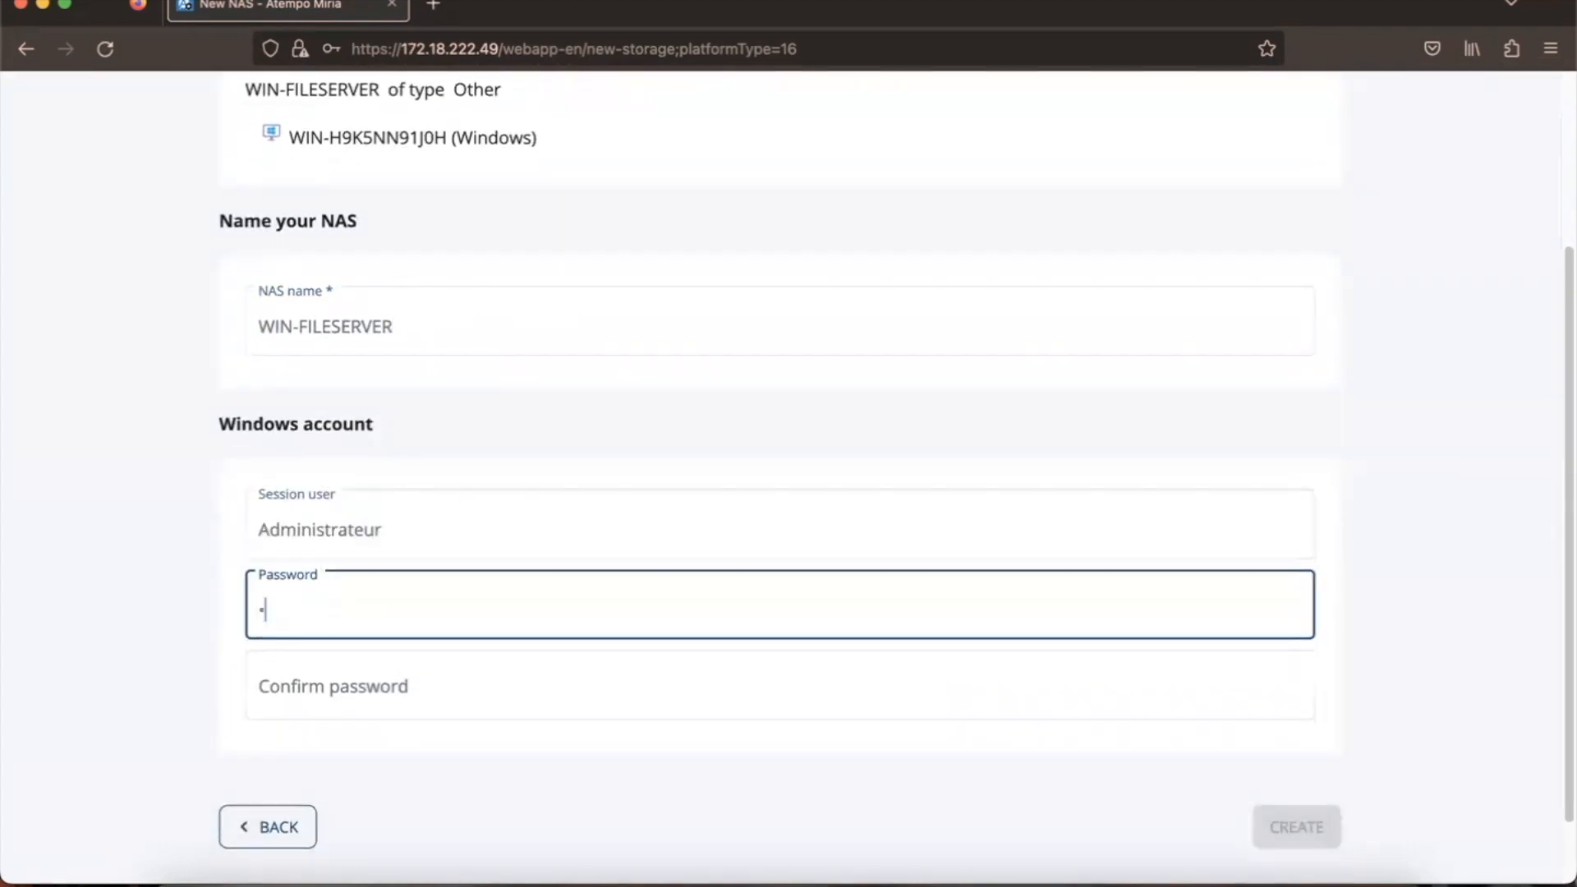
text(••••••)
key(Tab)
text(•••••••••••)
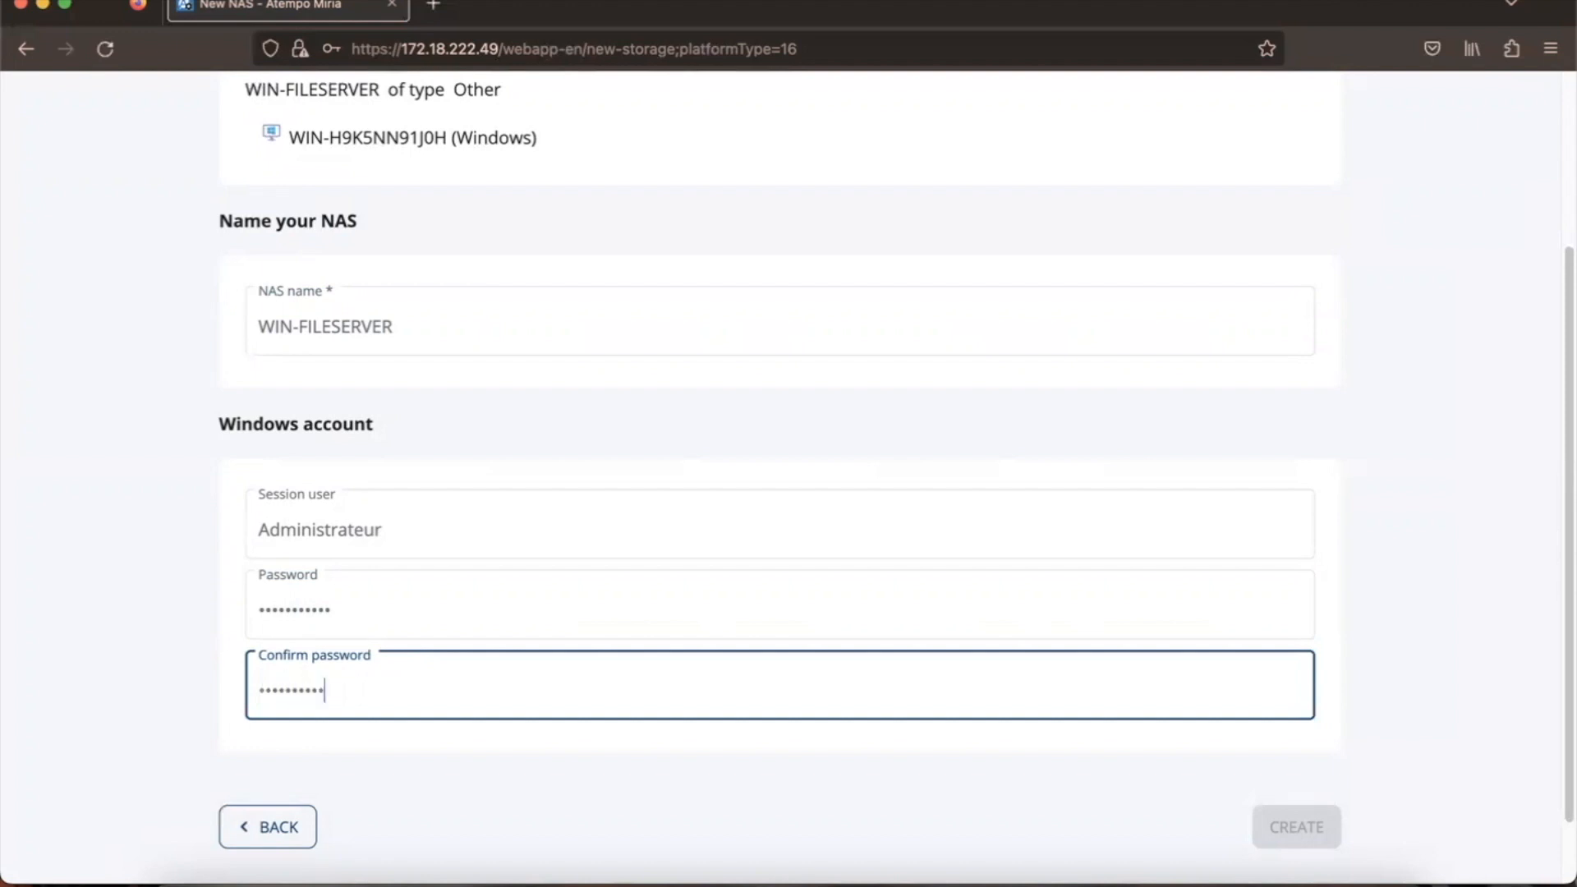
text(•)
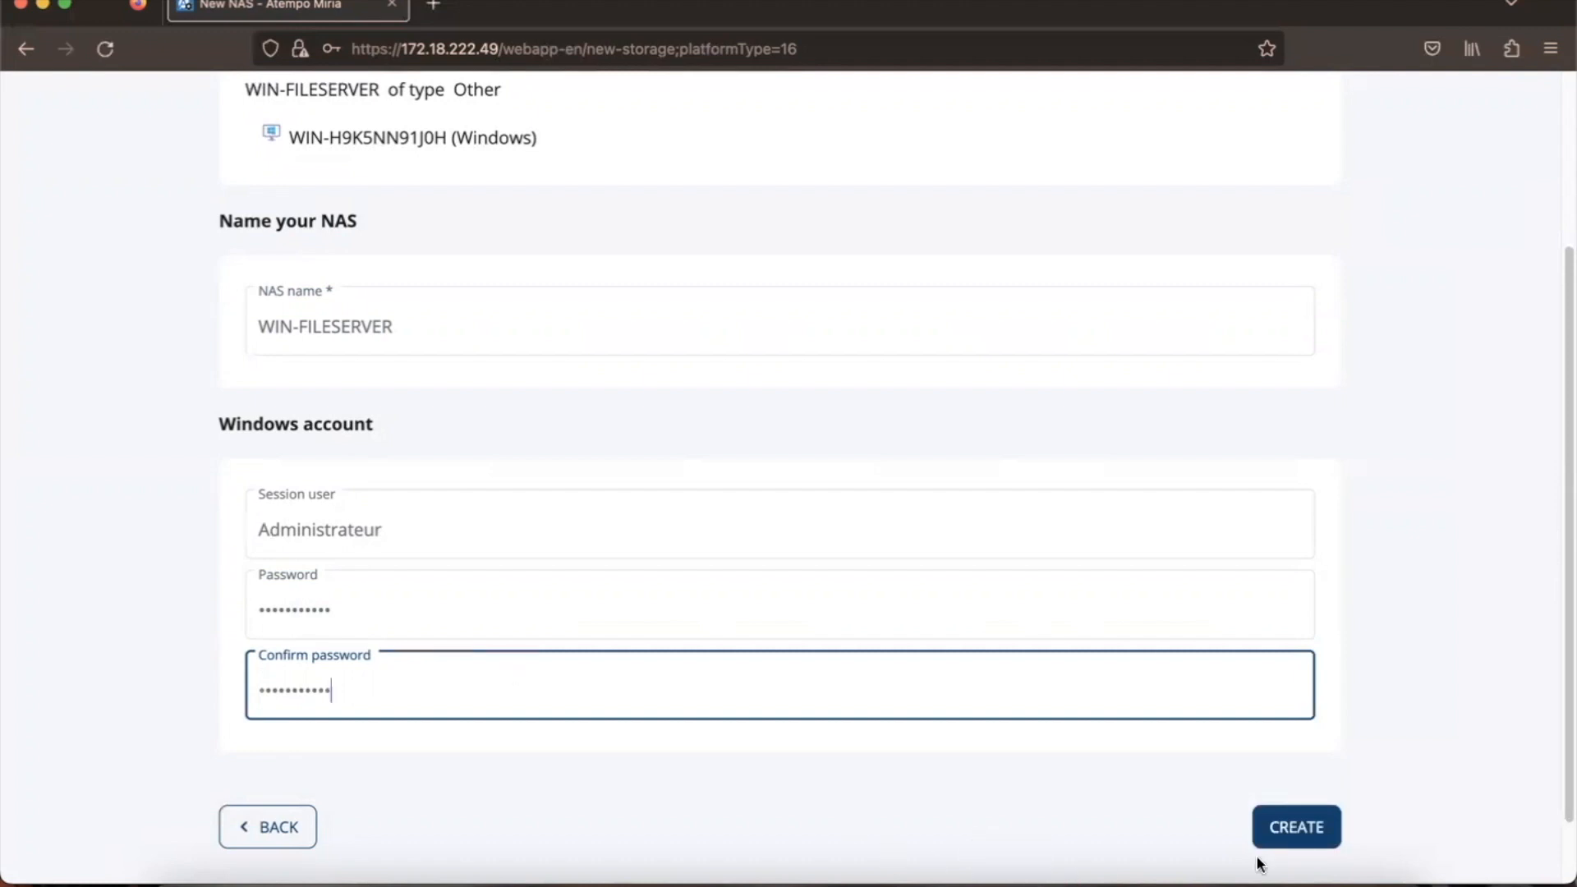
click(1296, 828)
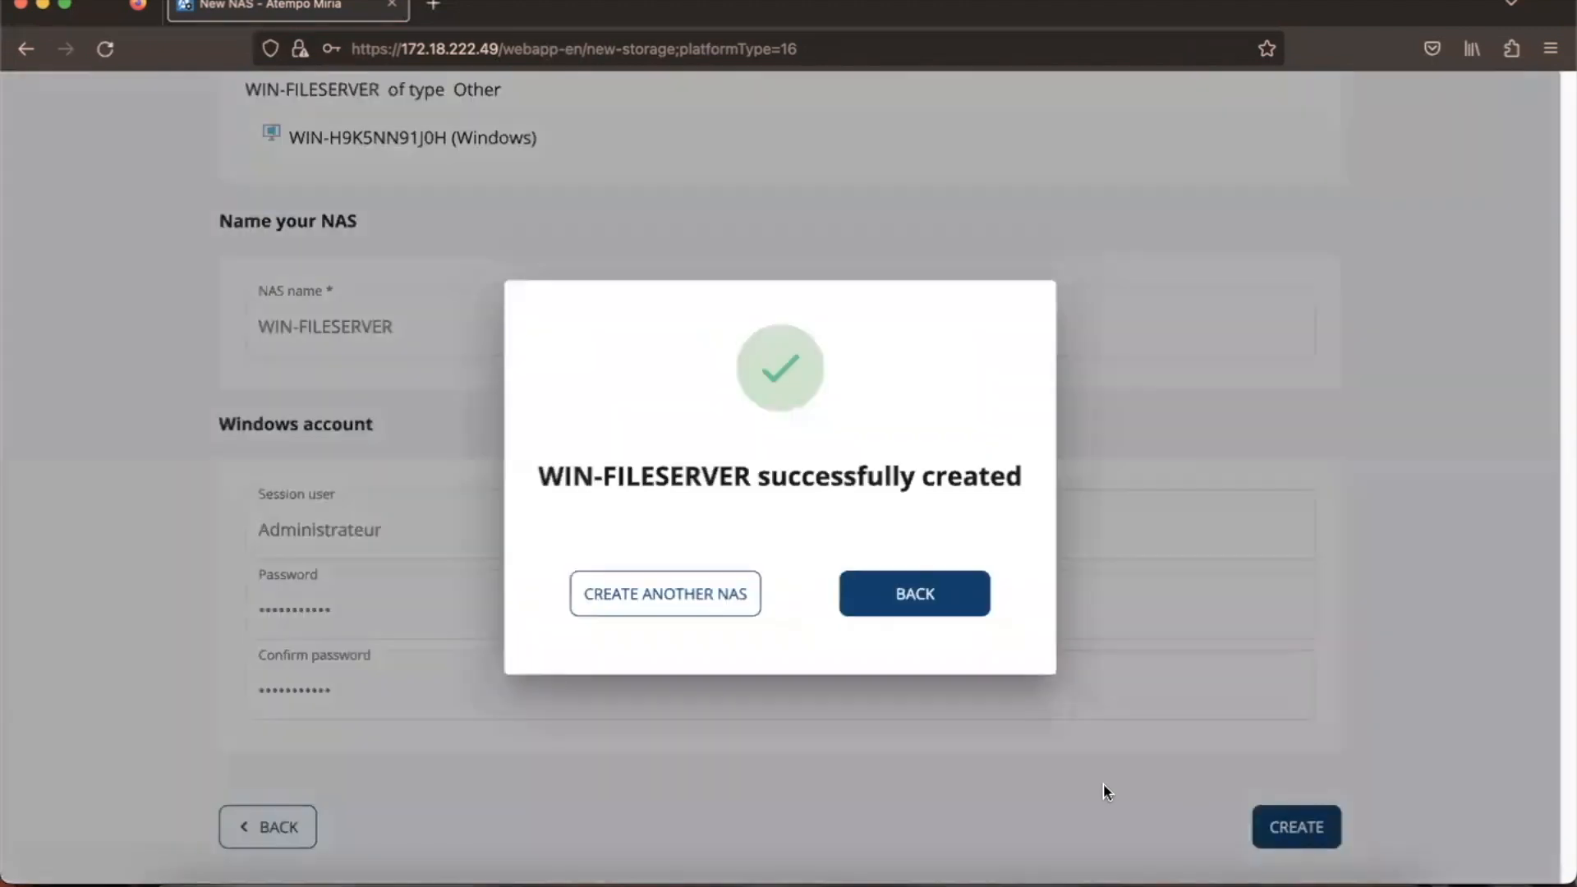
click(910, 593)
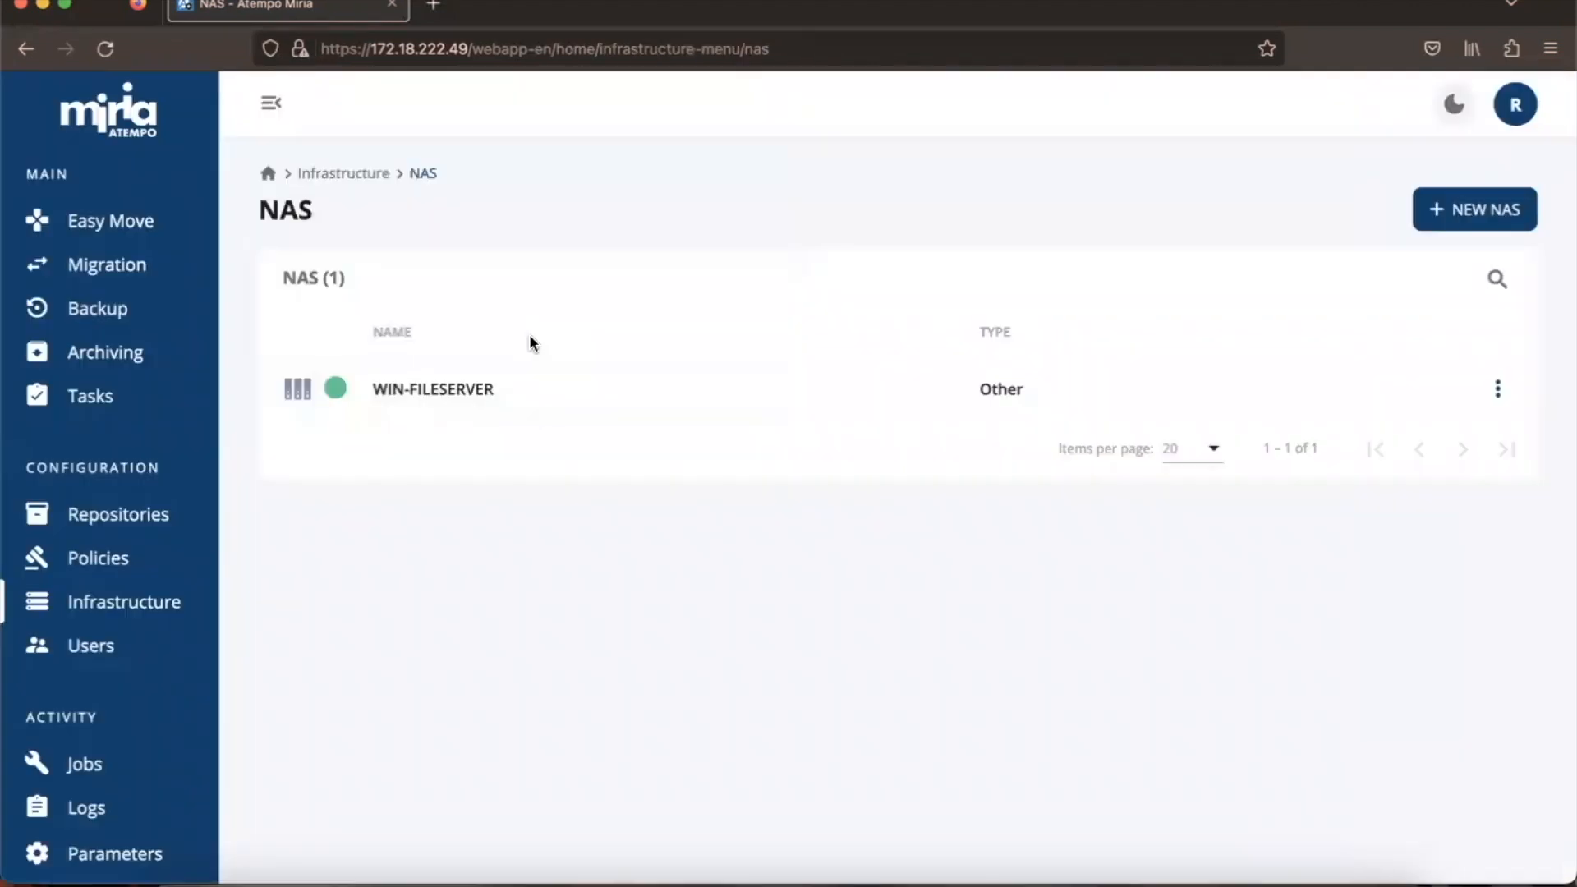
Browse the contents of the WIN-FILESERVER NAS and look inside its Critical data folder
click(1509, 396)
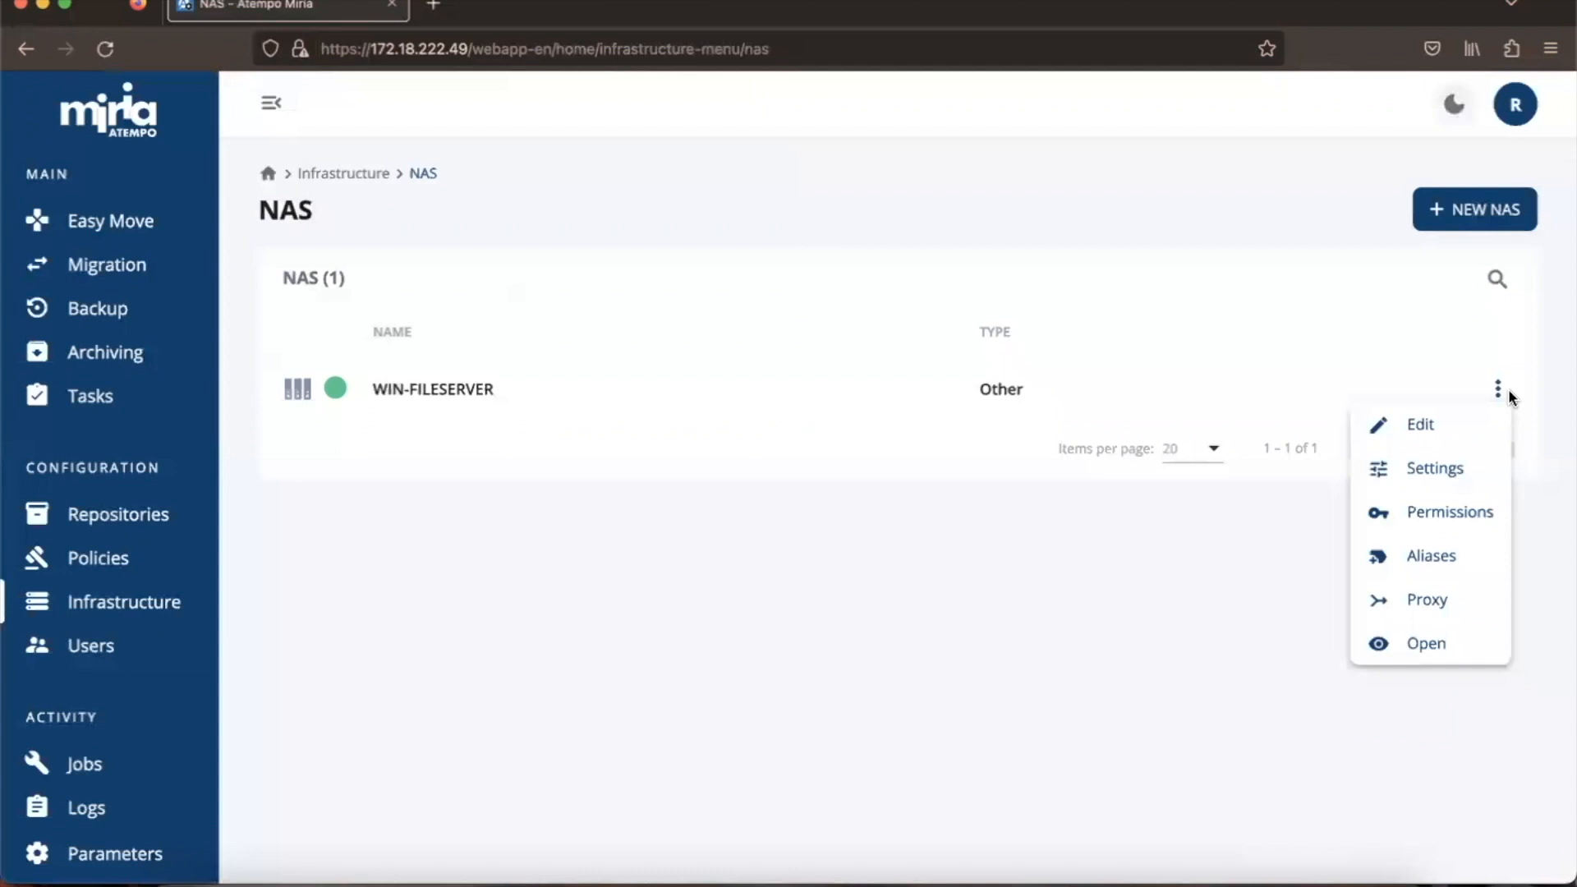
click(1439, 646)
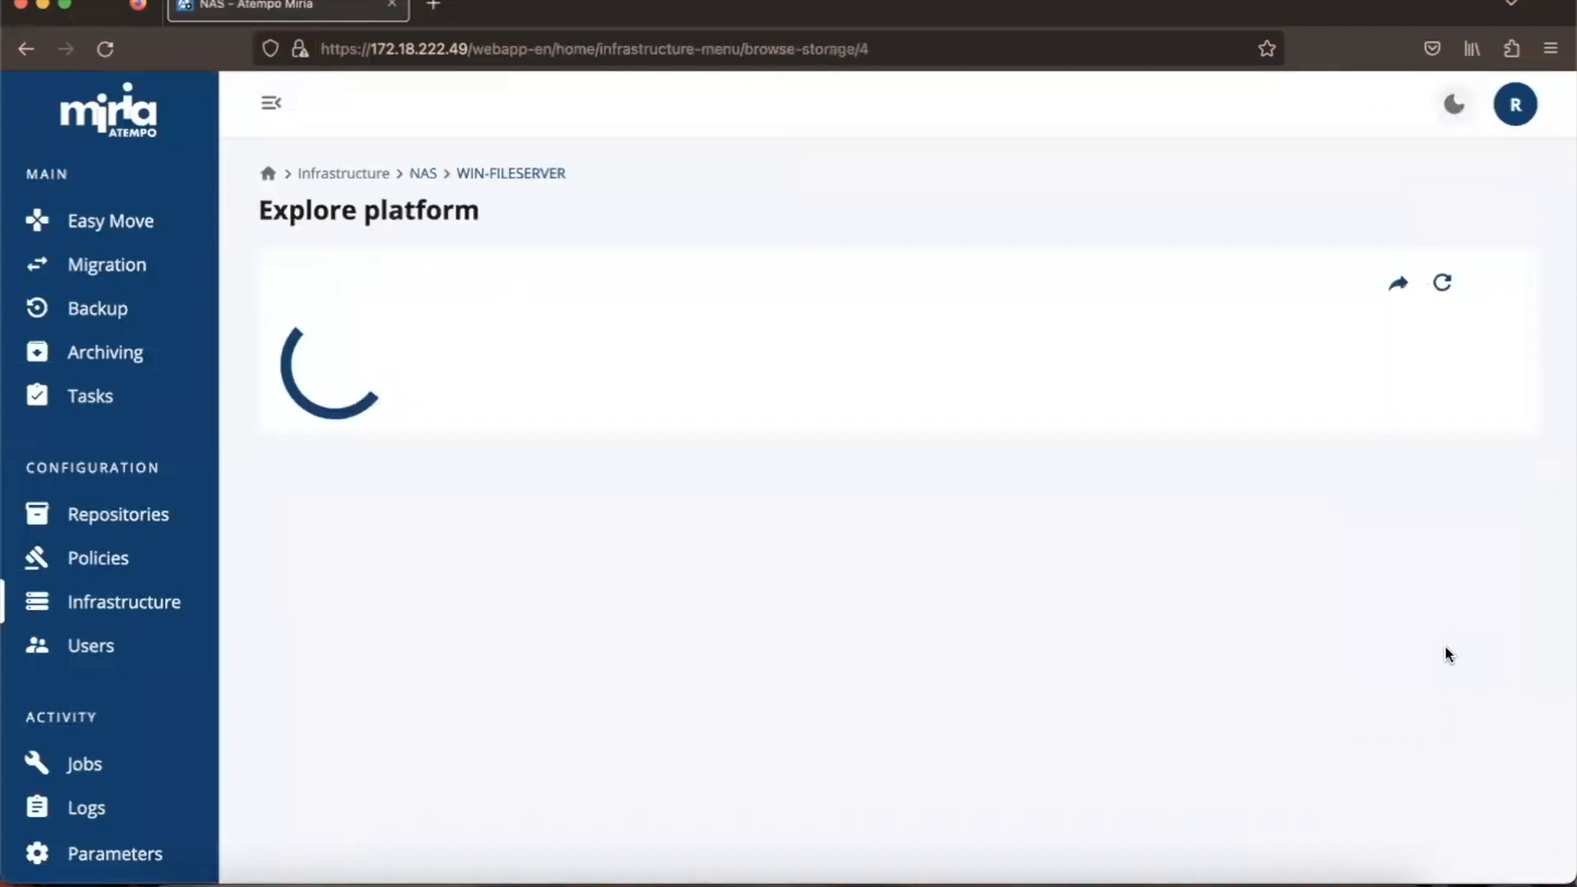
click(305, 358)
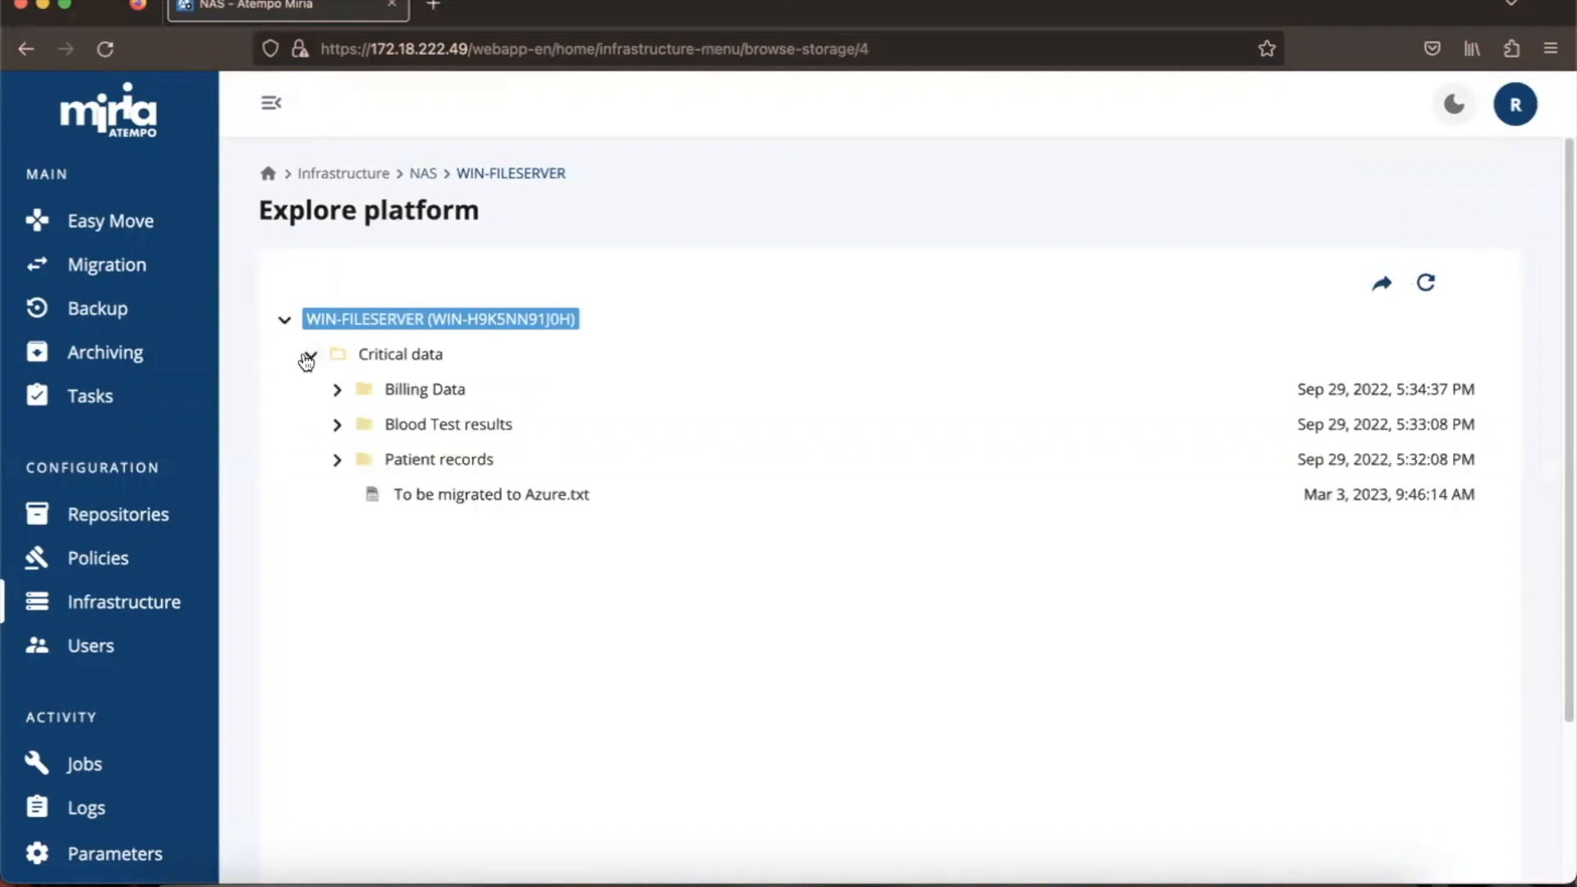
click(307, 358)
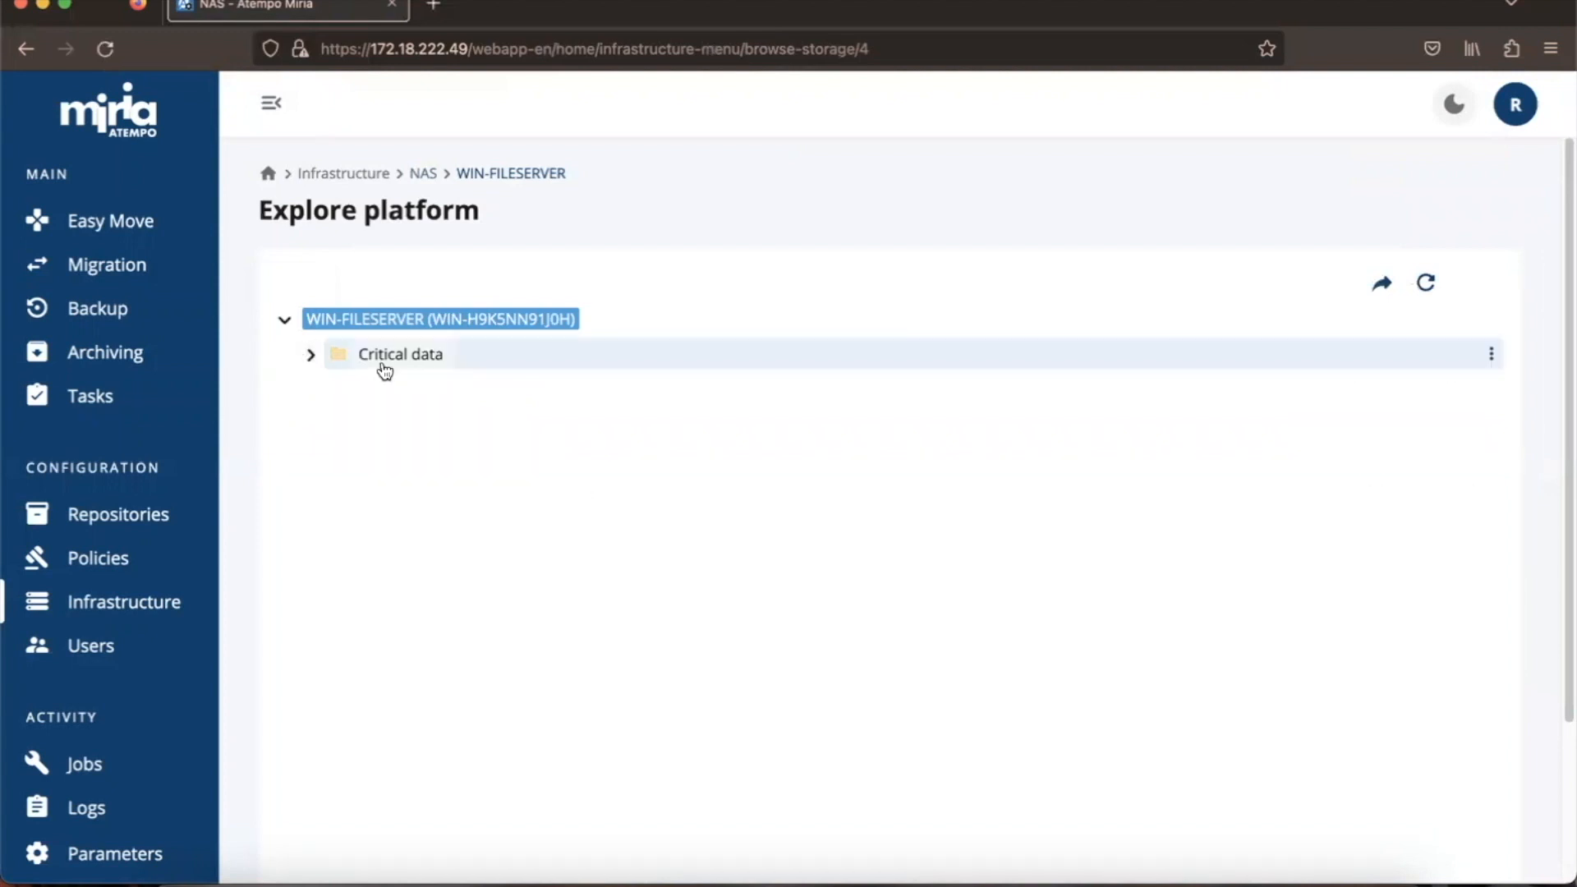
Start a new object storage manager of type Microsoft Azure Blob Block and continue to its configuration
click(268, 176)
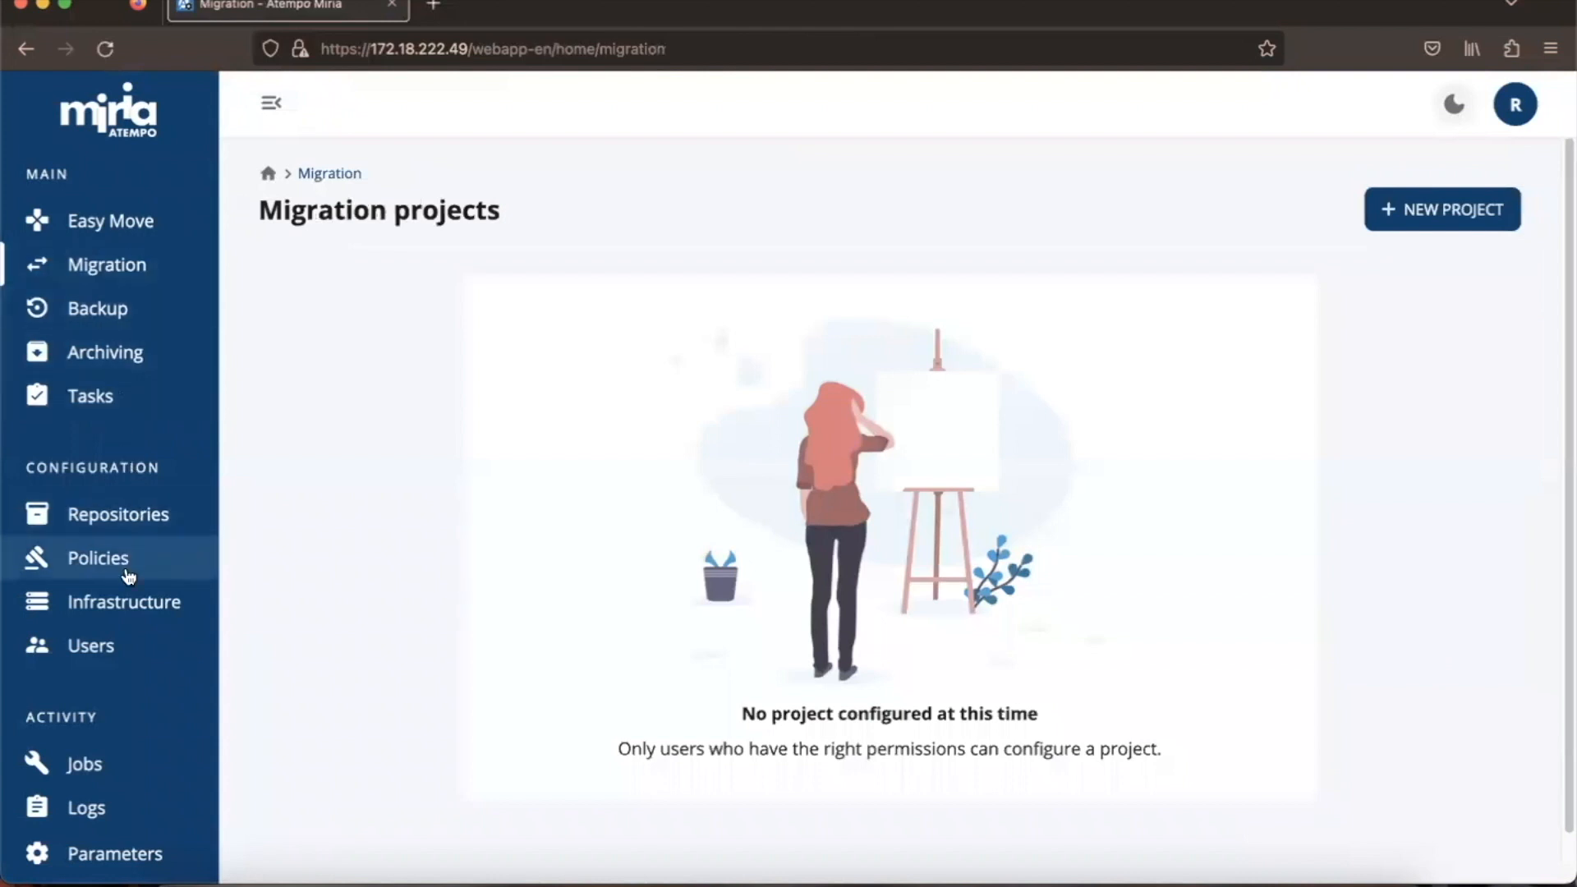
click(132, 603)
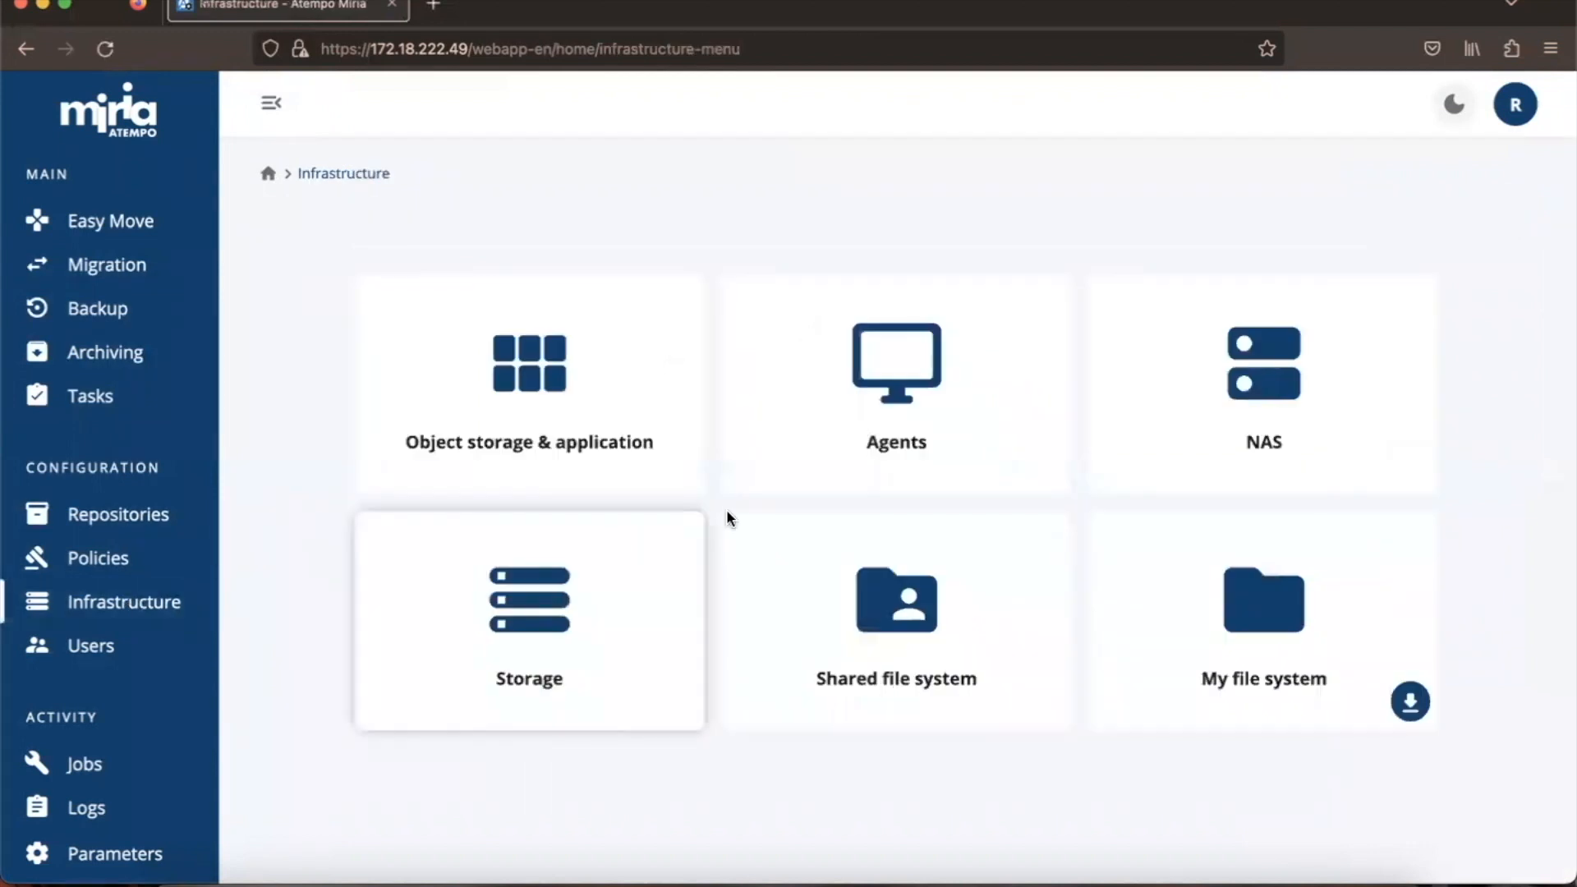
click(571, 400)
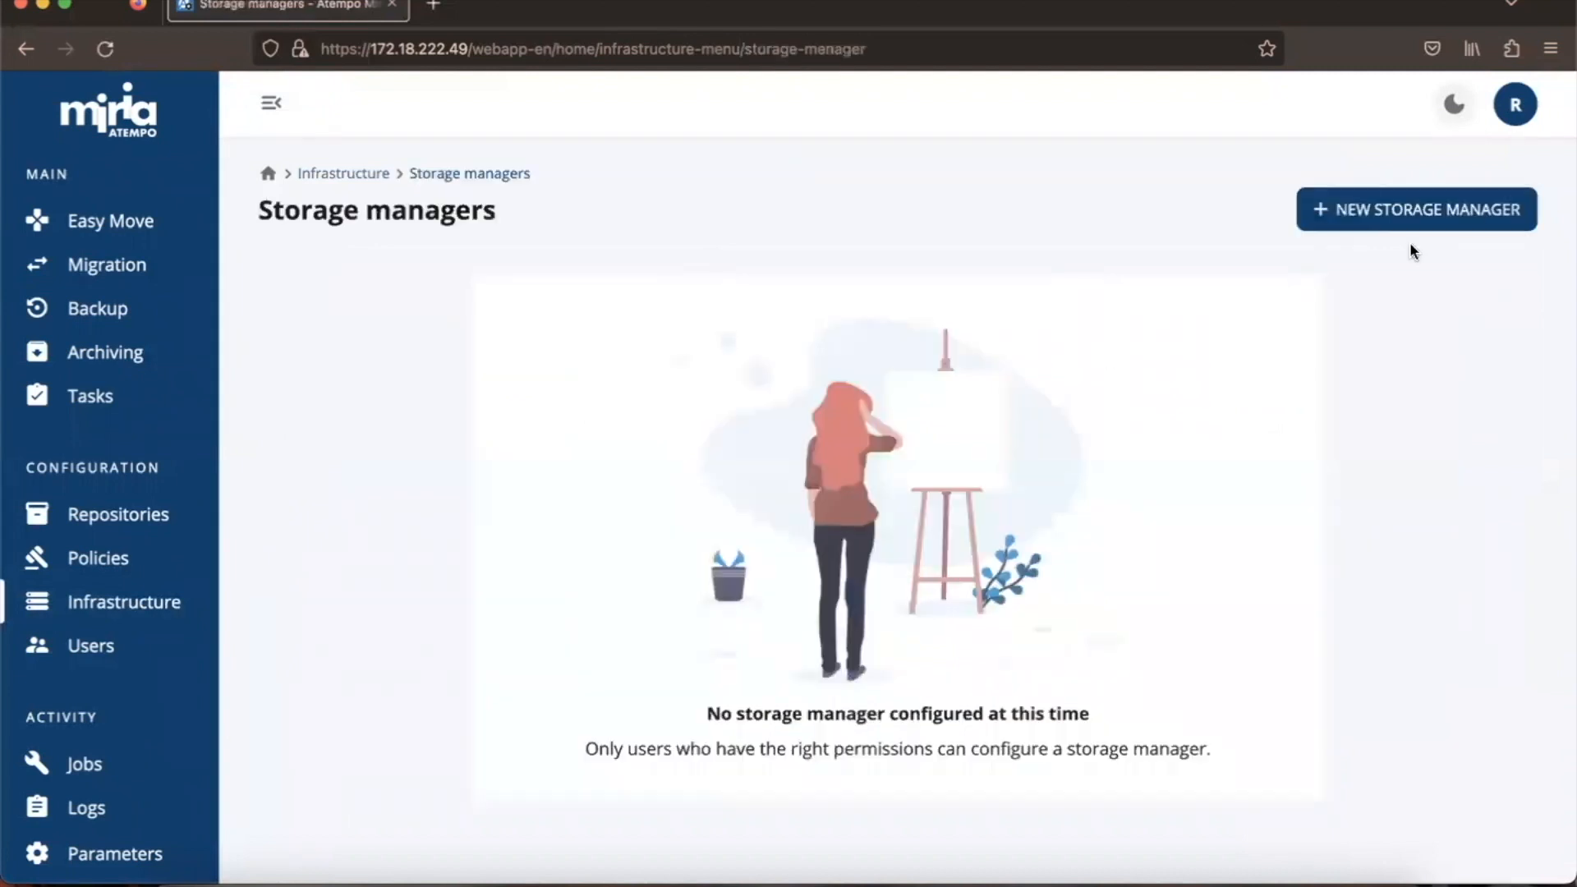
click(1467, 208)
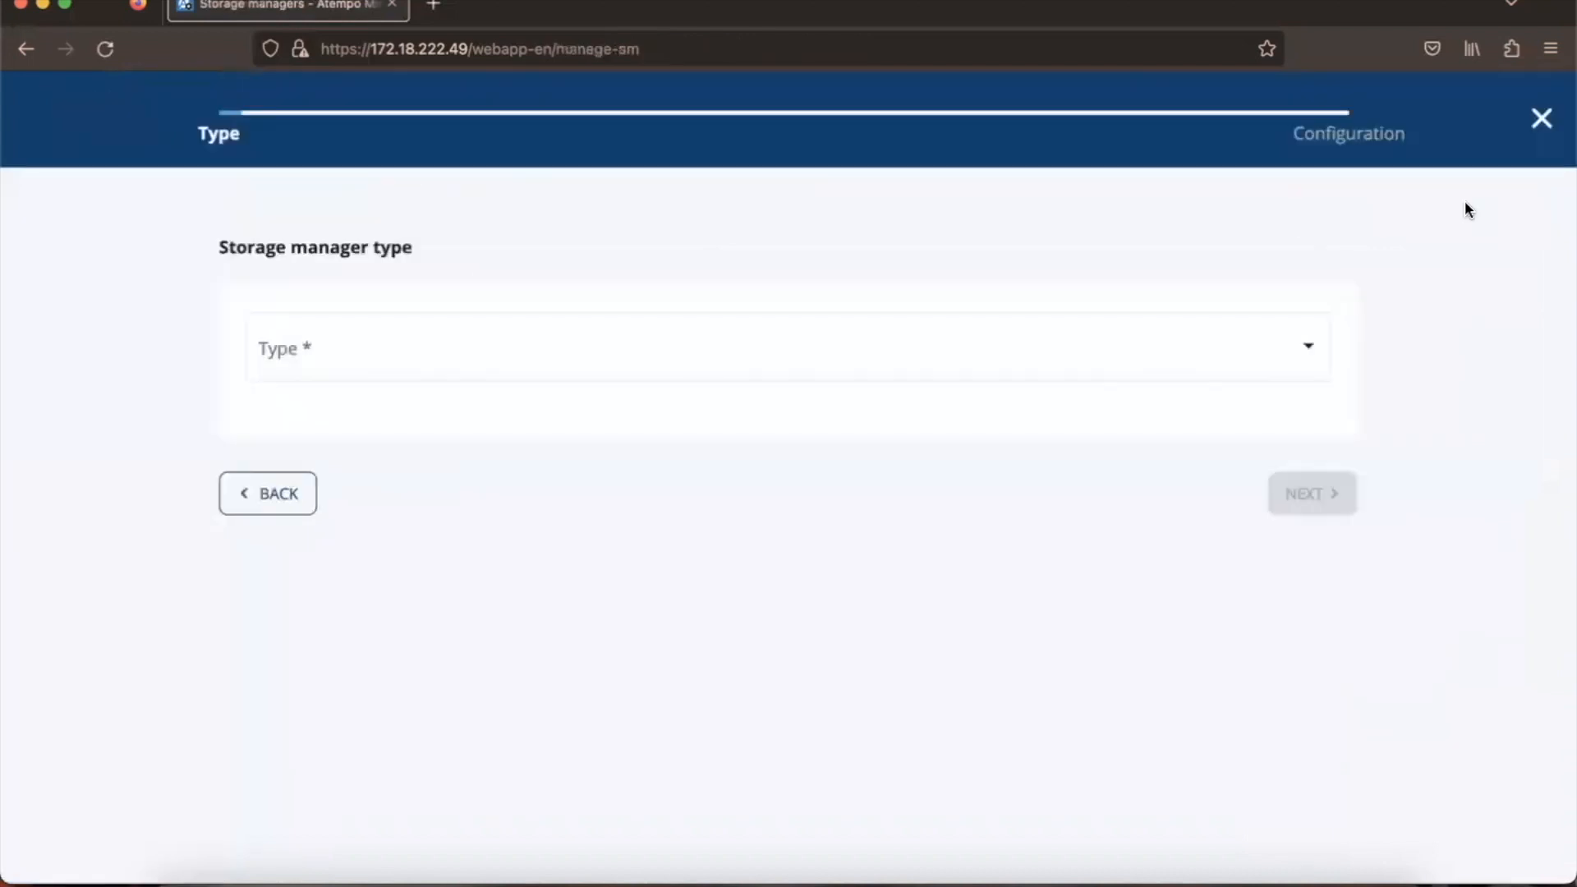
click(927, 347)
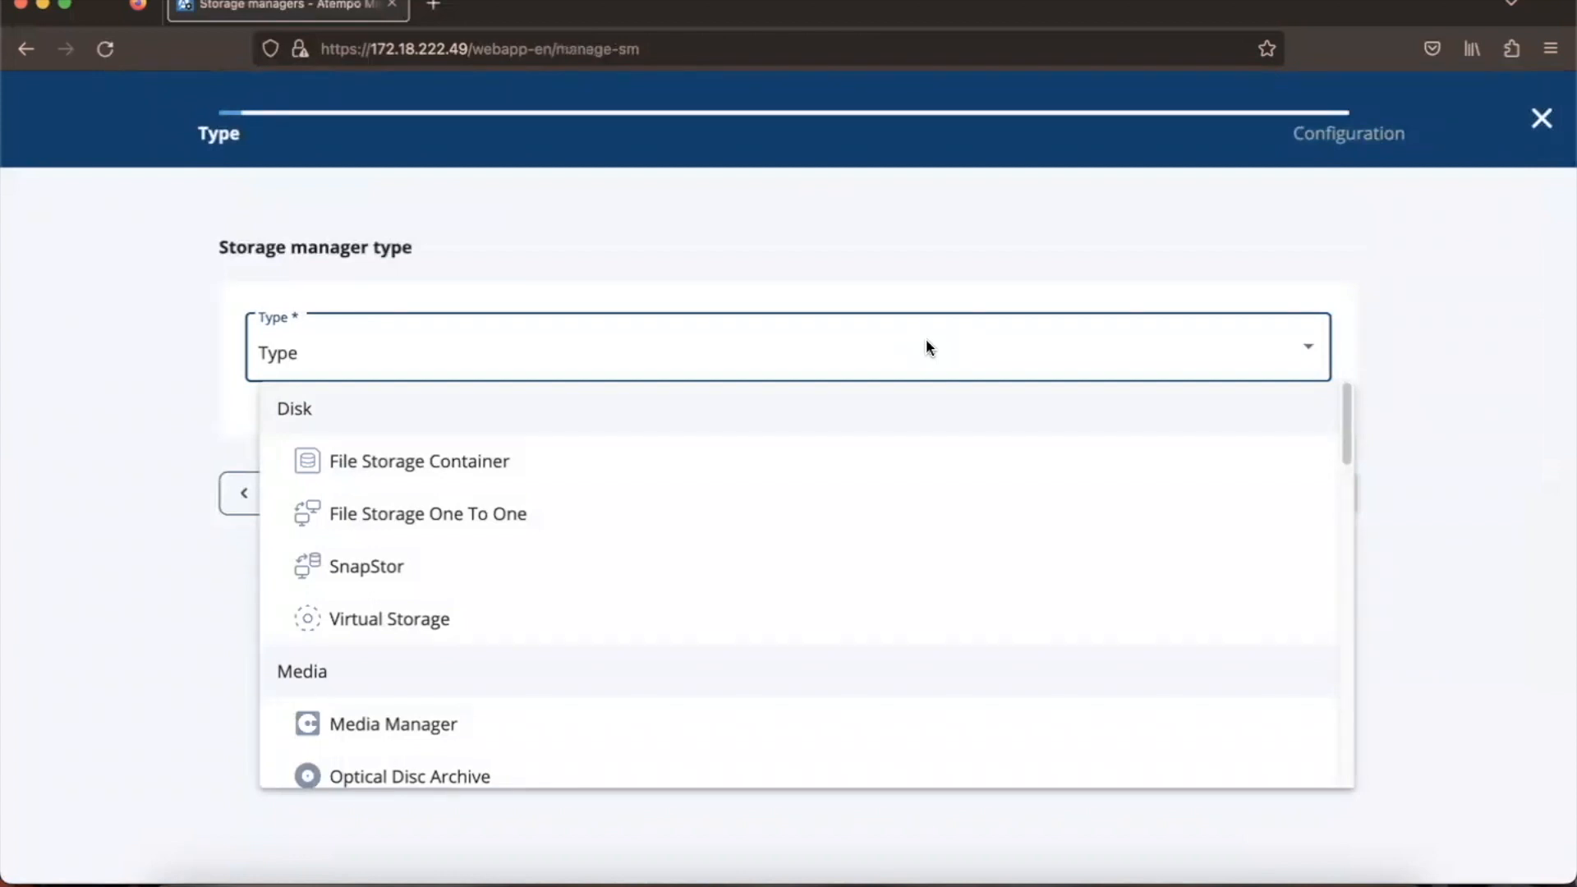
scroll(873, 556, down, 3)
scroll(873, 556, down, 6)
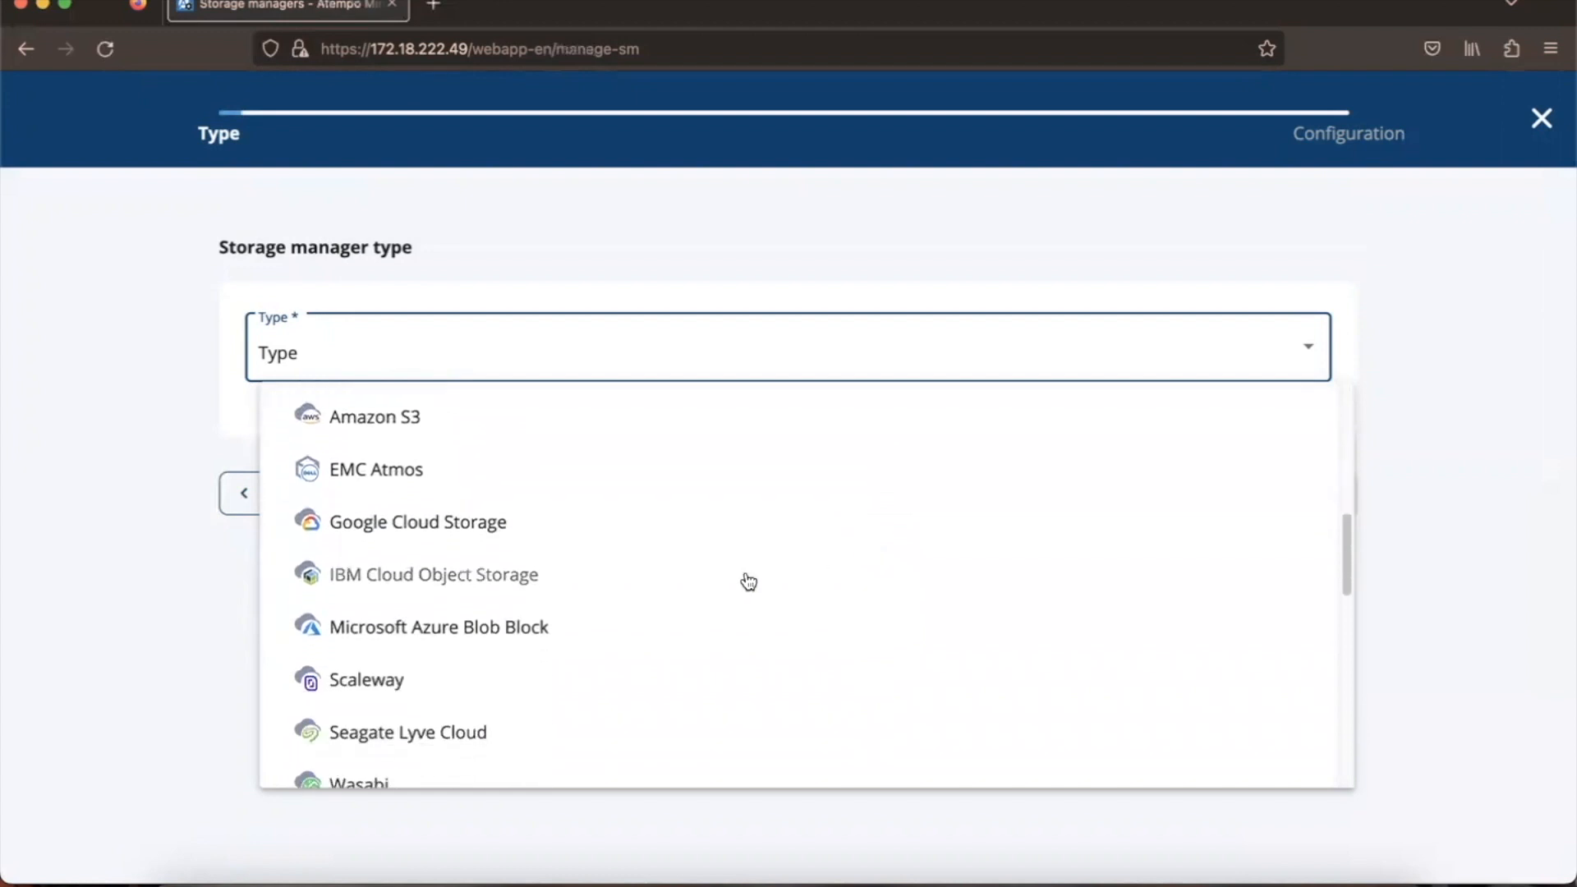
click(624, 639)
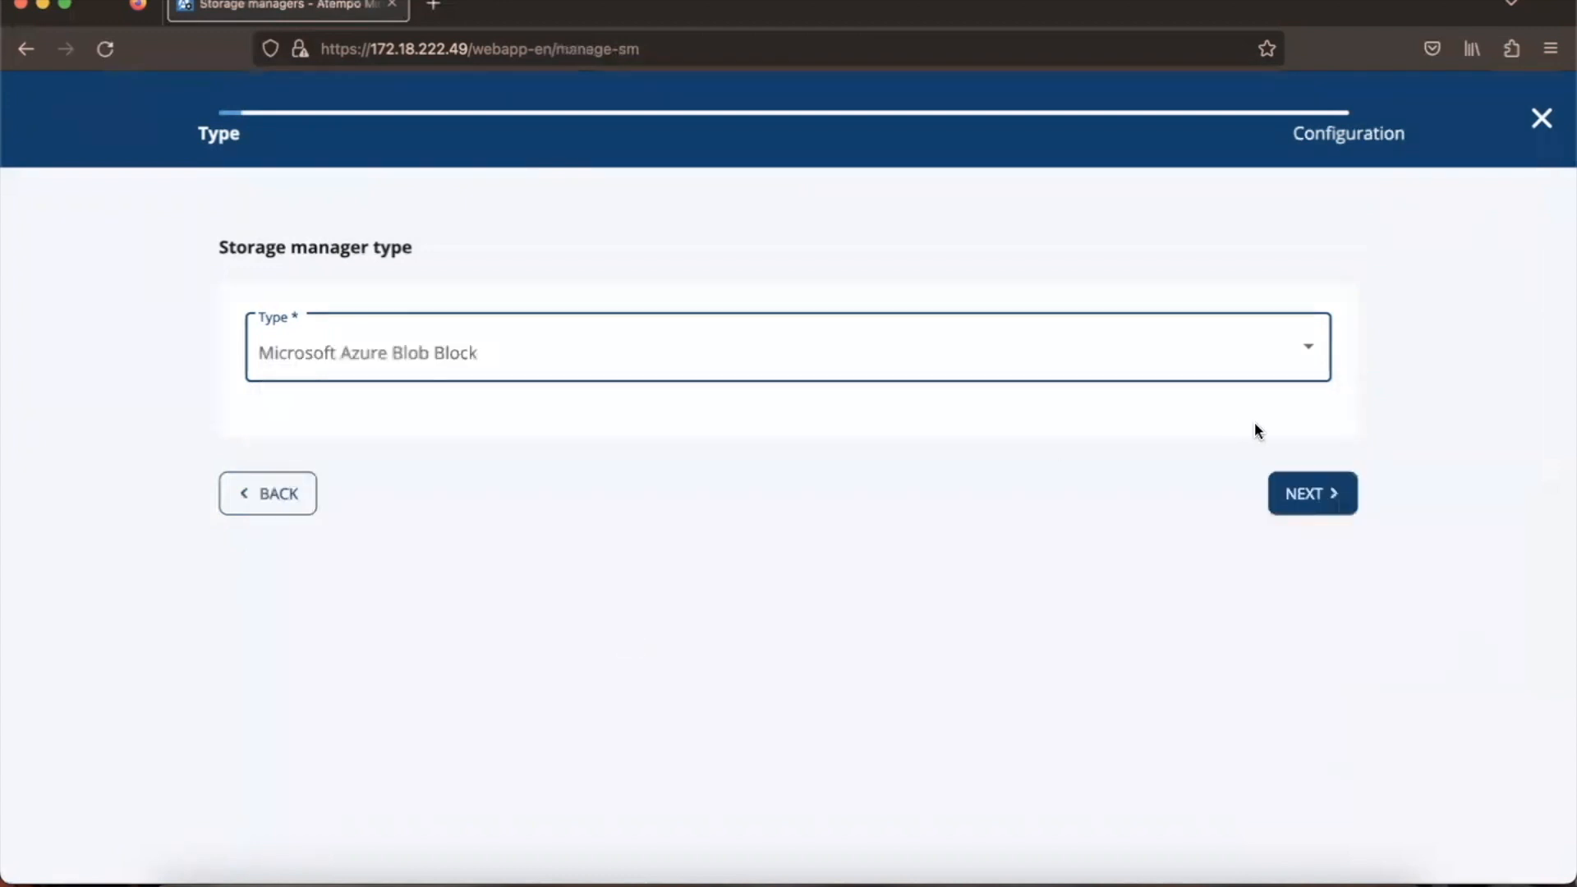
click(1298, 491)
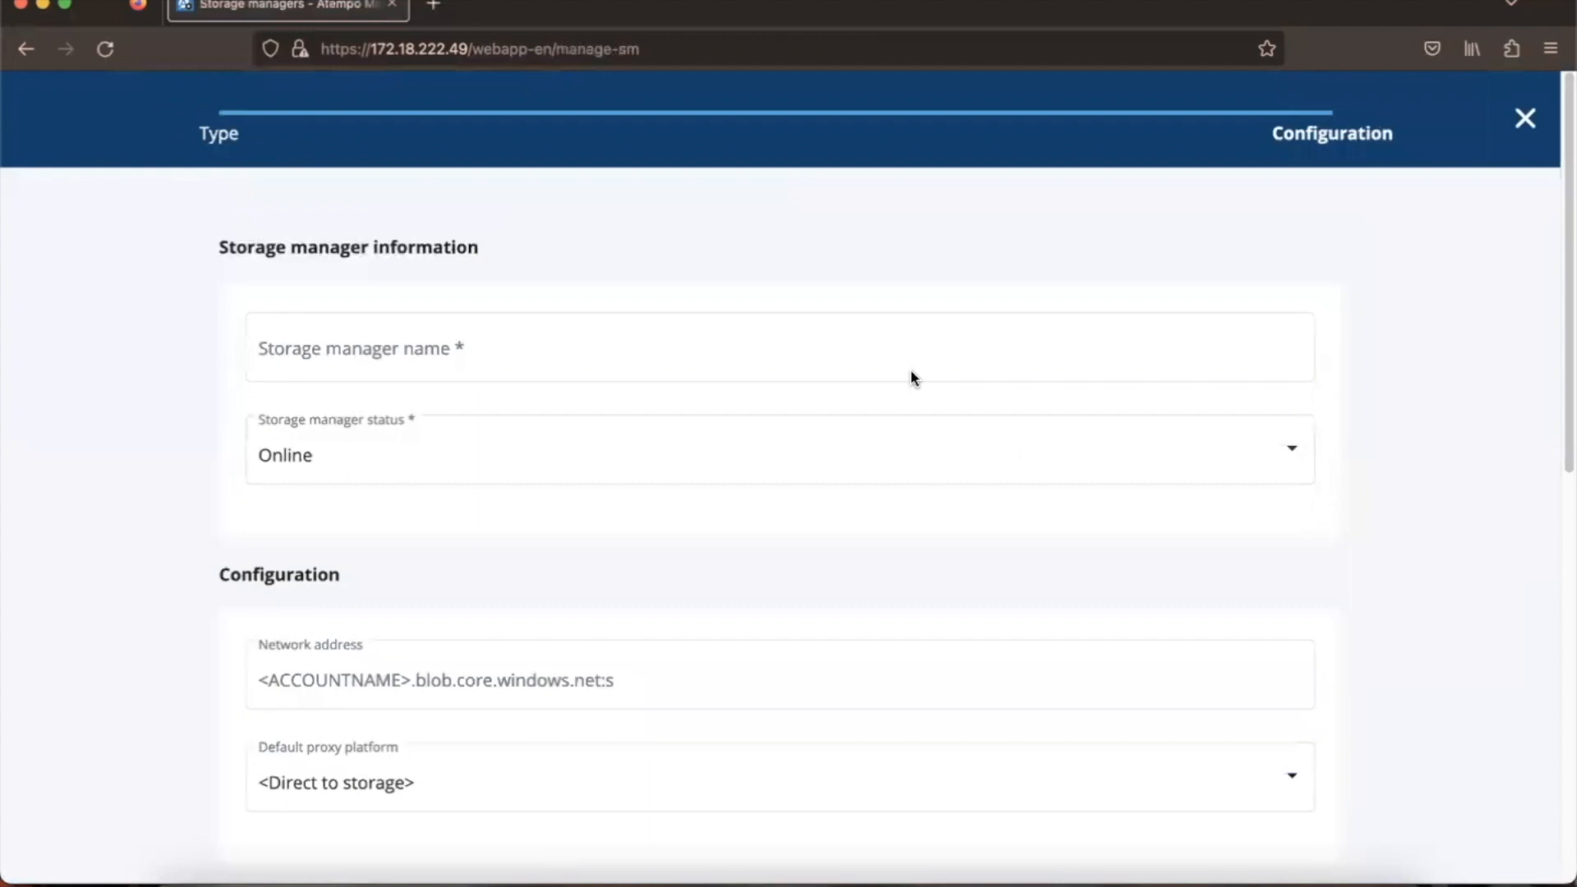
Name the storage manager SM_Azure and set its network address to atempodemomiria.blob.core.windows.net:s
click(917, 345)
text(SM_Azure)
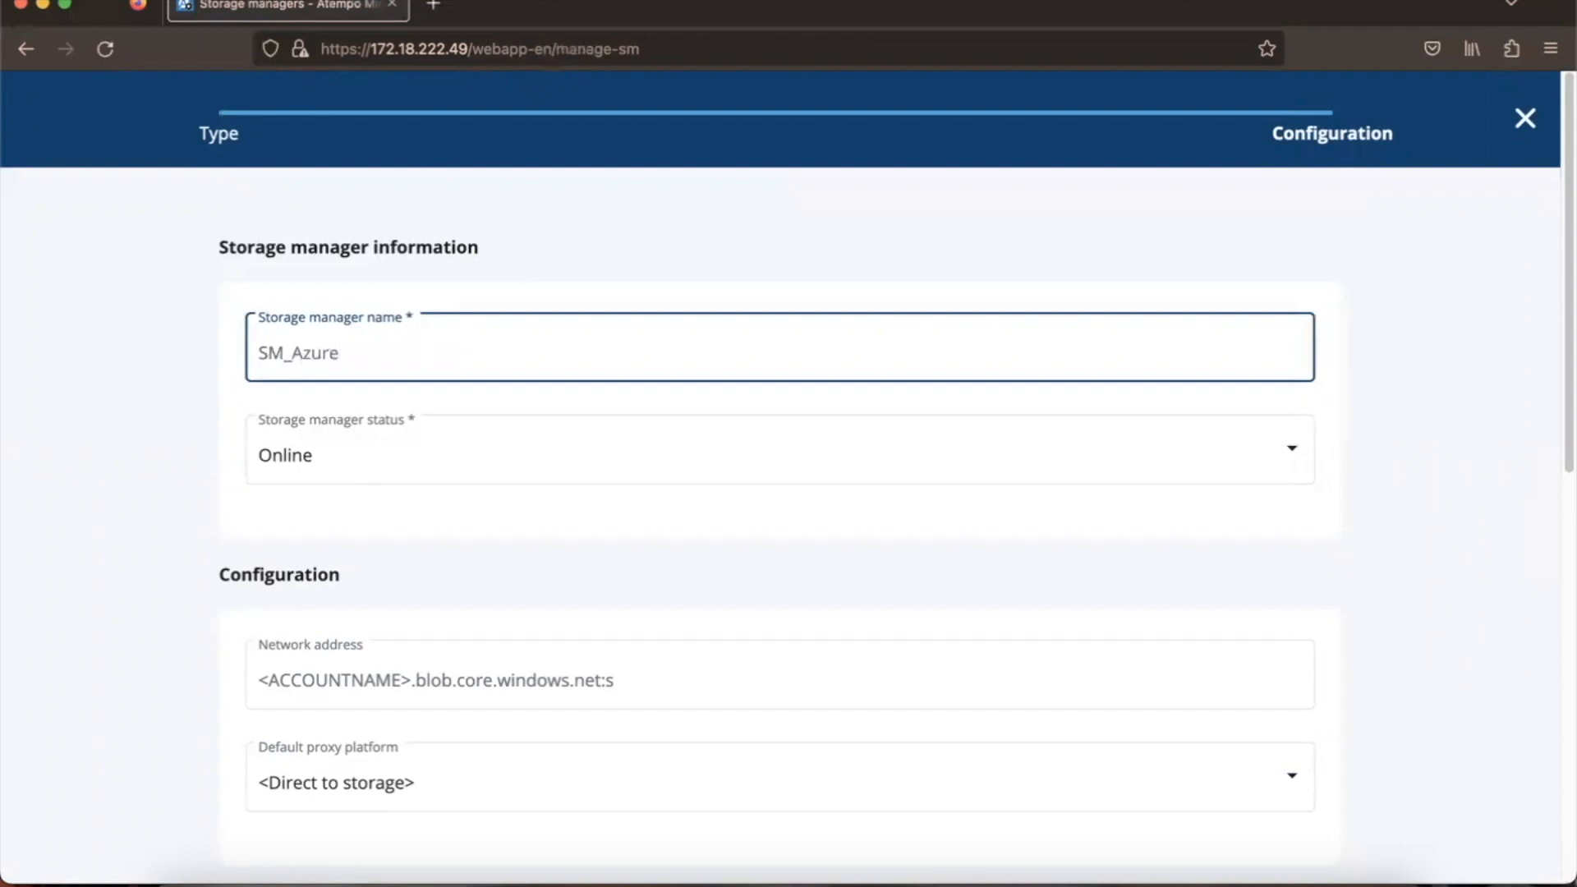
scroll(917, 483, down, 3)
click(401, 542)
drag(410, 541, 219, 541)
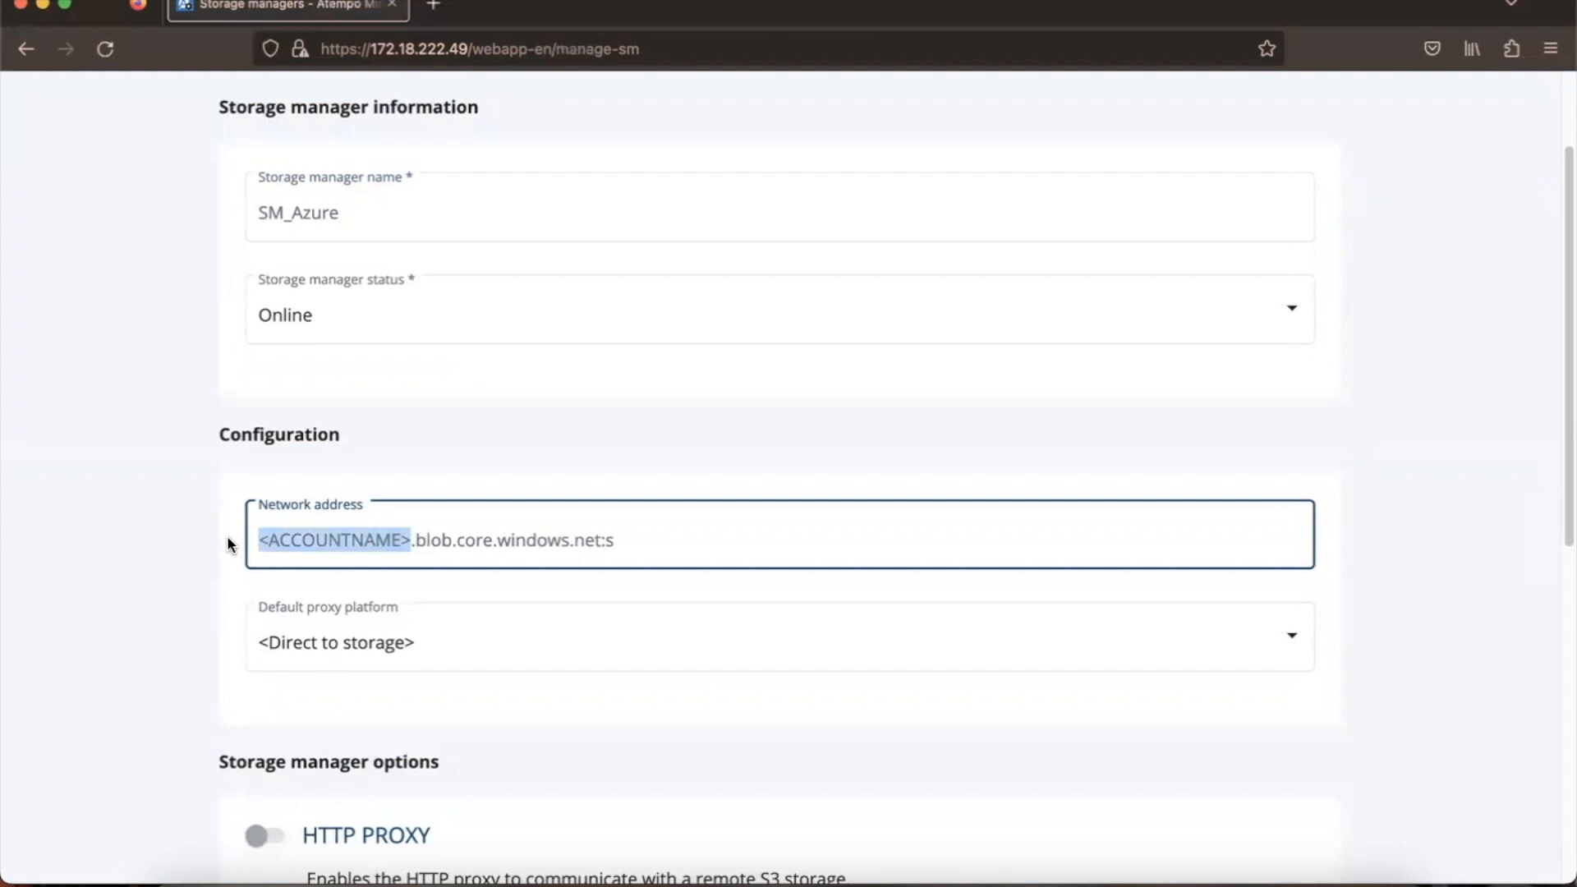
text(atem)
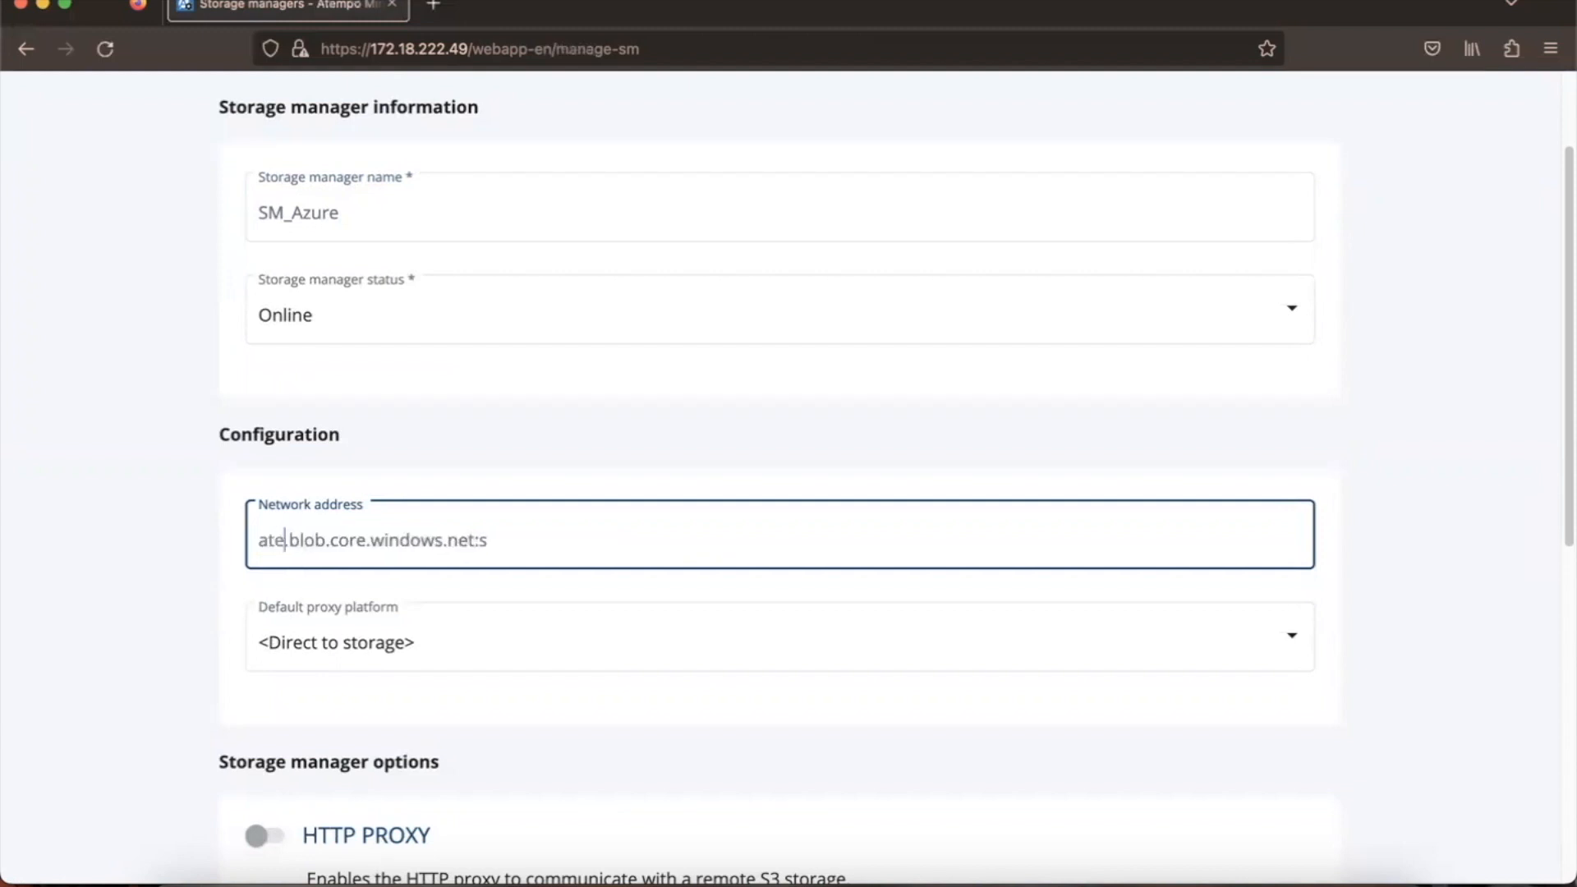
text(pop)
key(BackSpace)
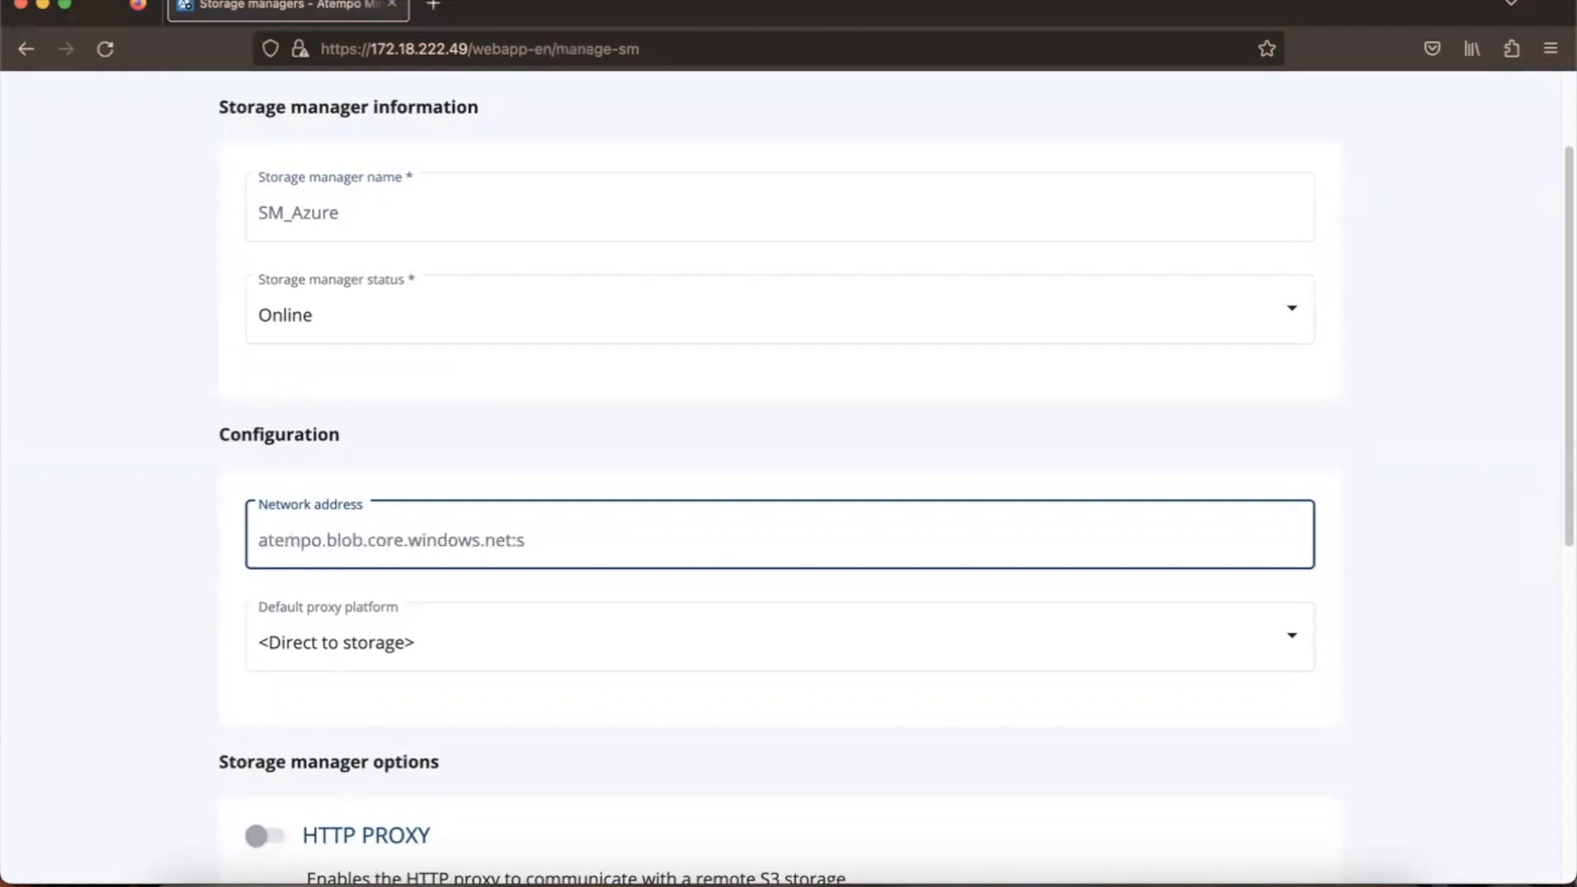
text(demor)
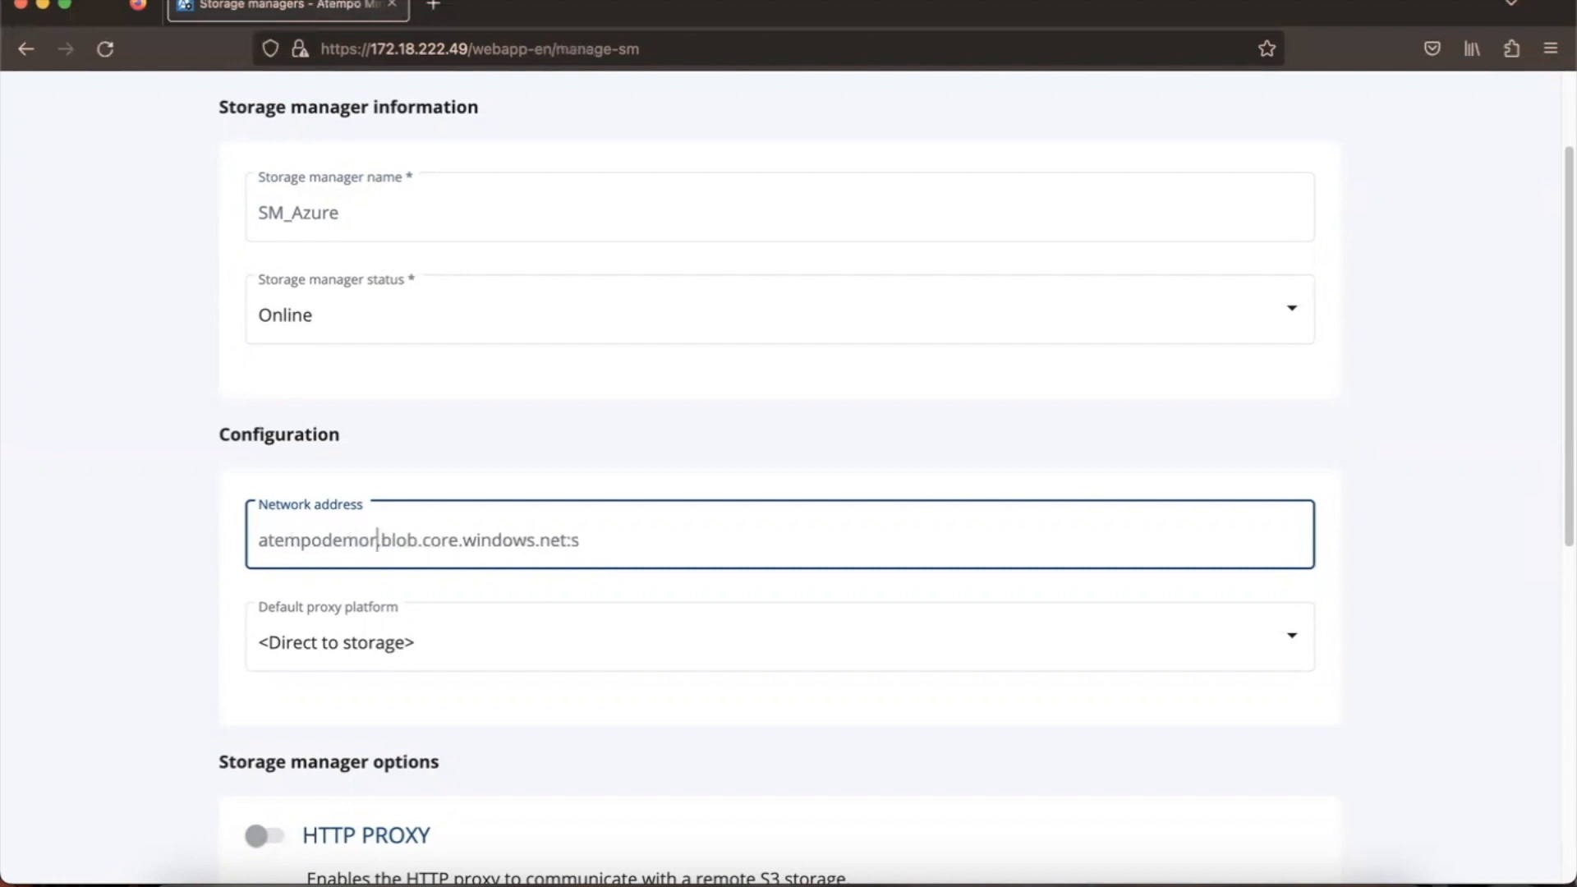
text(miria)
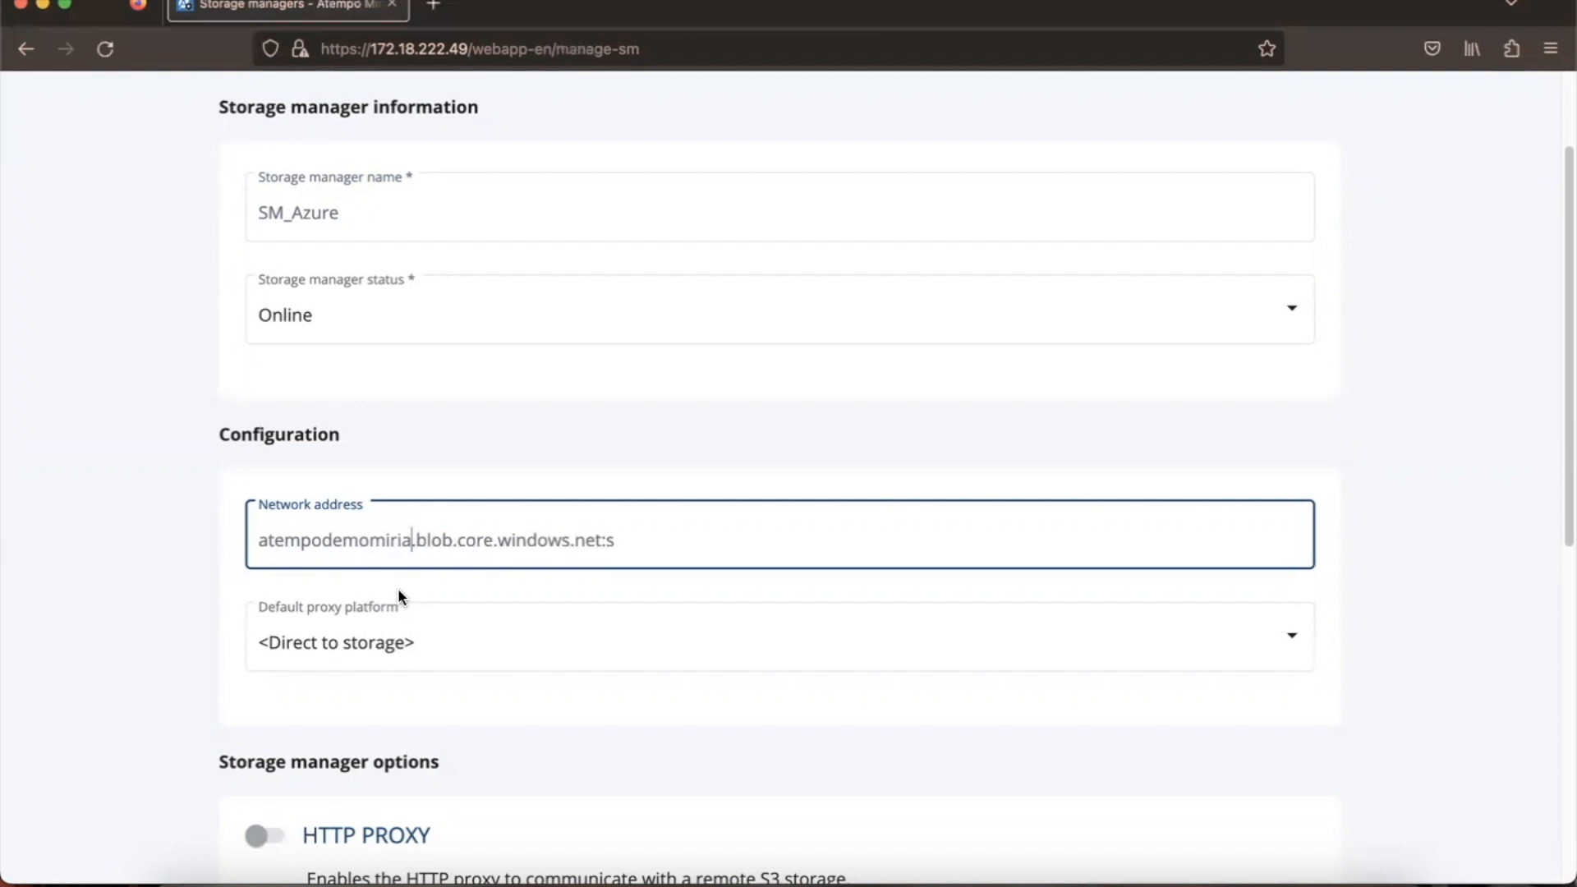
Set the default proxy platform to WIN-H9K5NN91J0H, create the storage manager and return to the storage manager list
scroll(419, 608, down, 1)
click(440, 624)
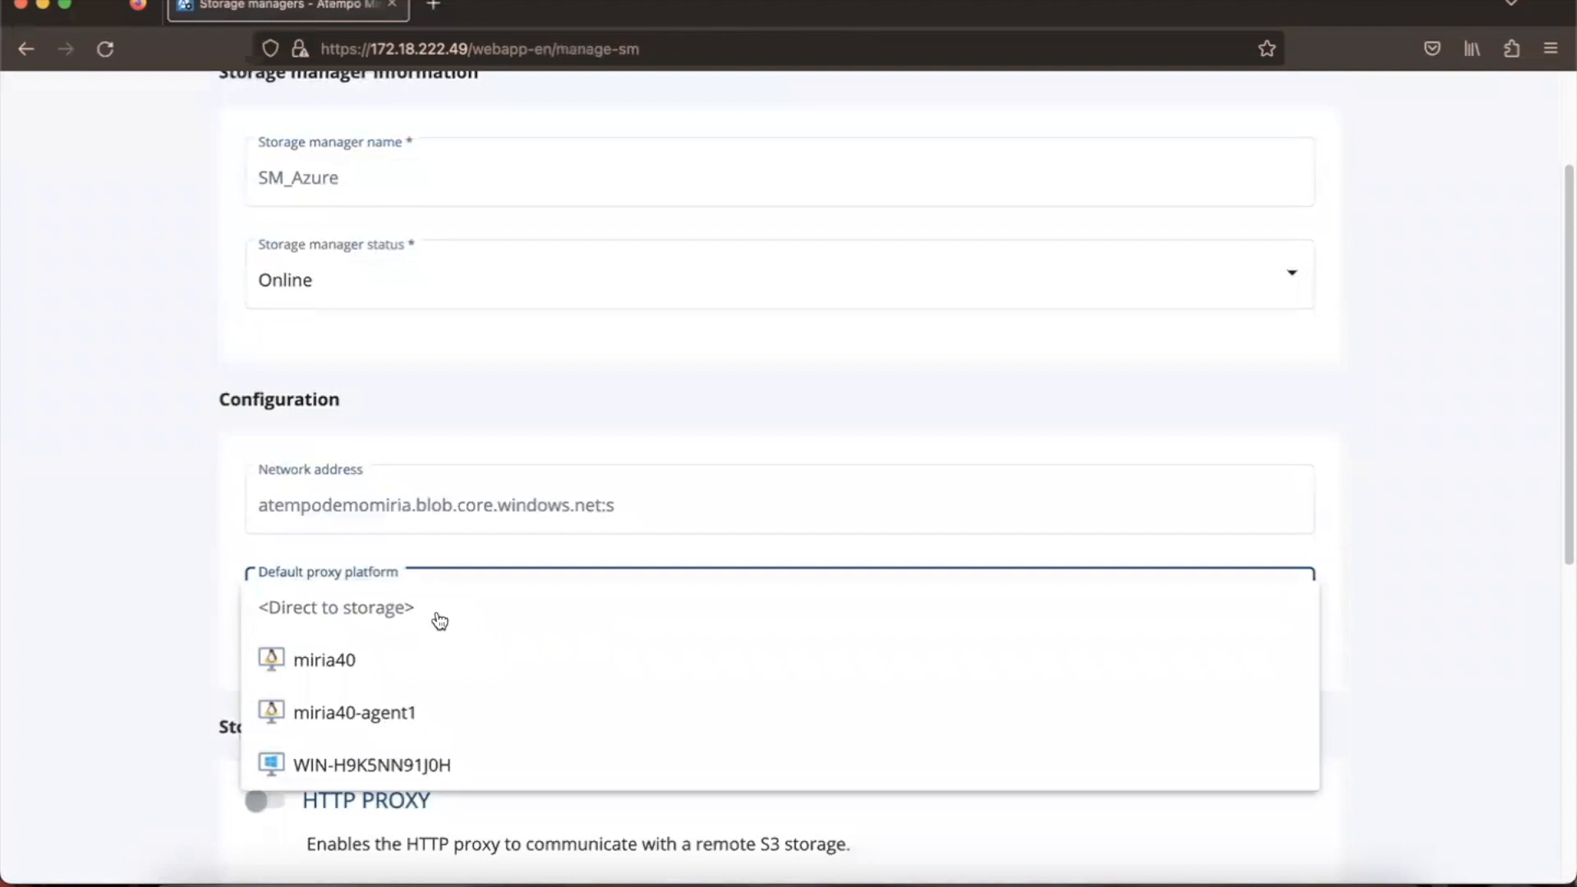
click(324, 762)
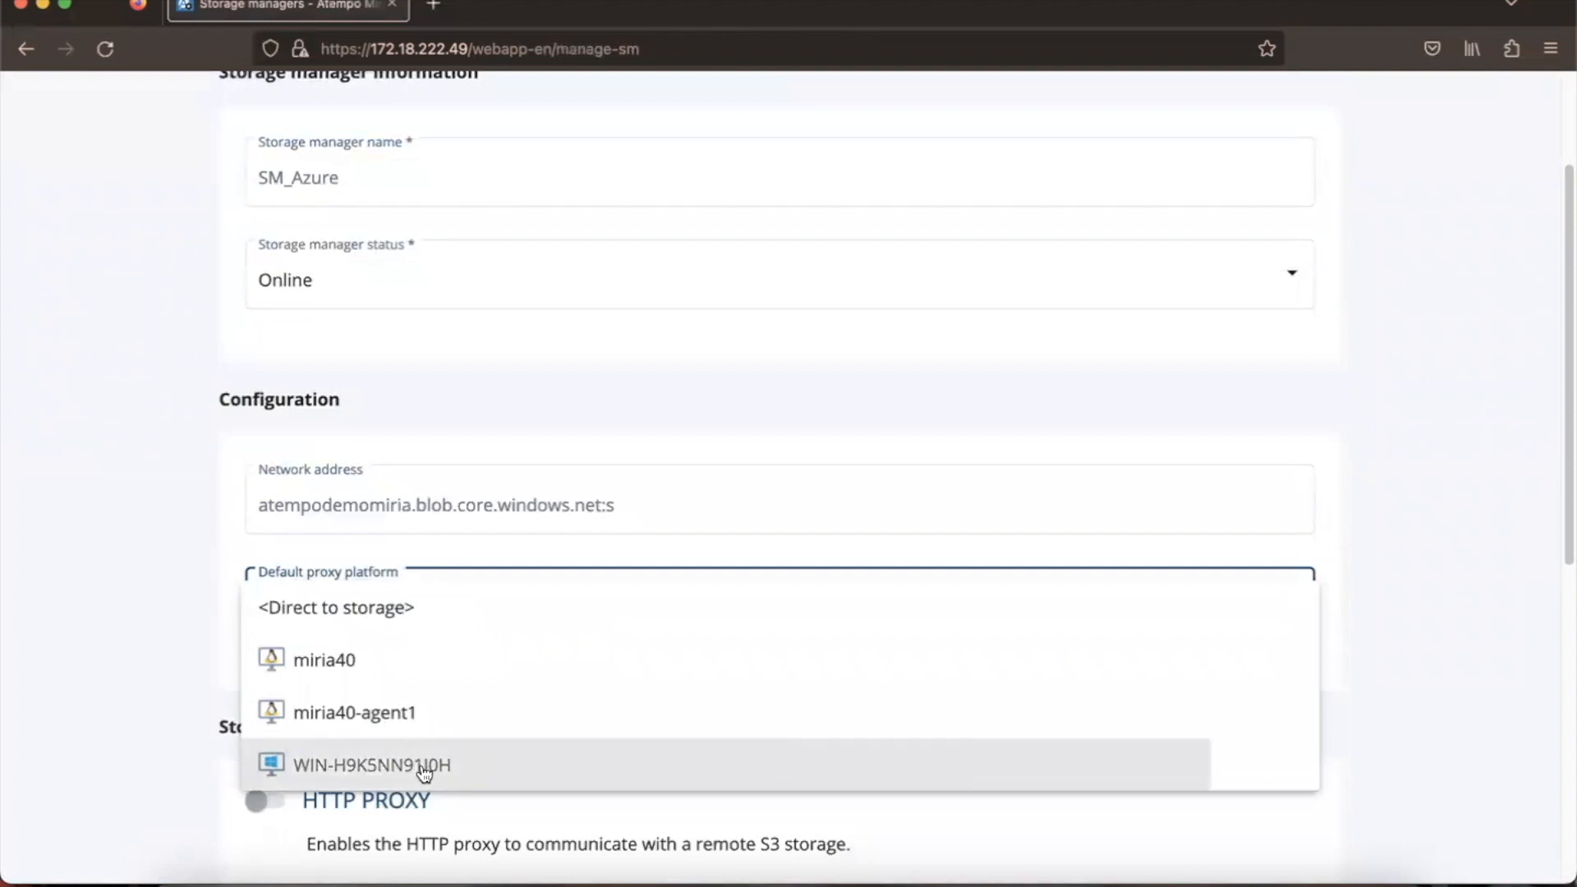
scroll(586, 663, down, 3)
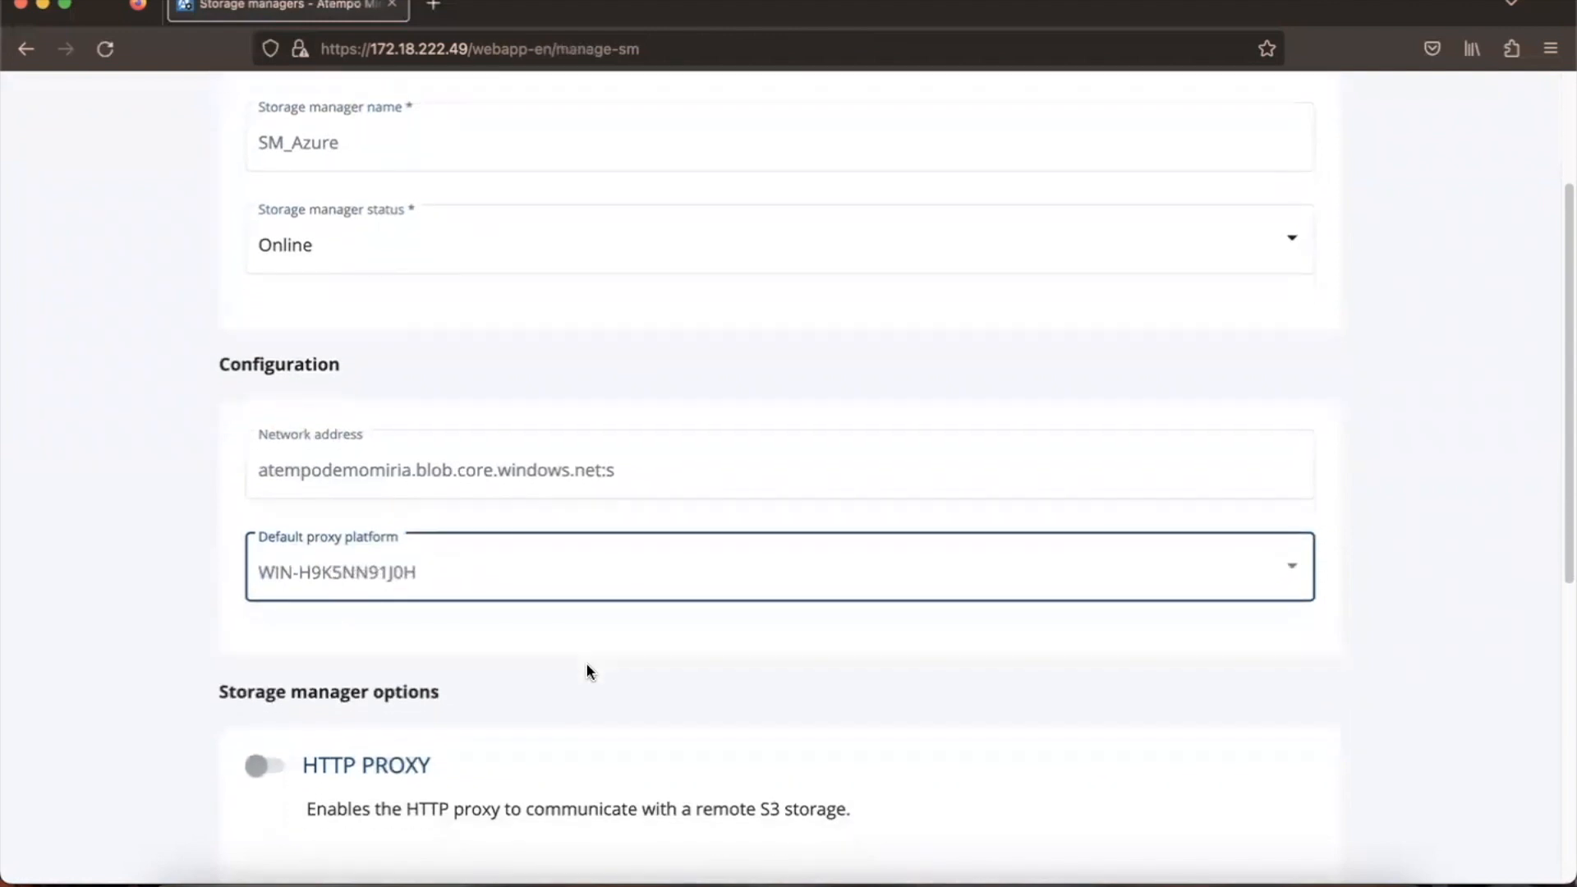
scroll(587, 665, down, 6)
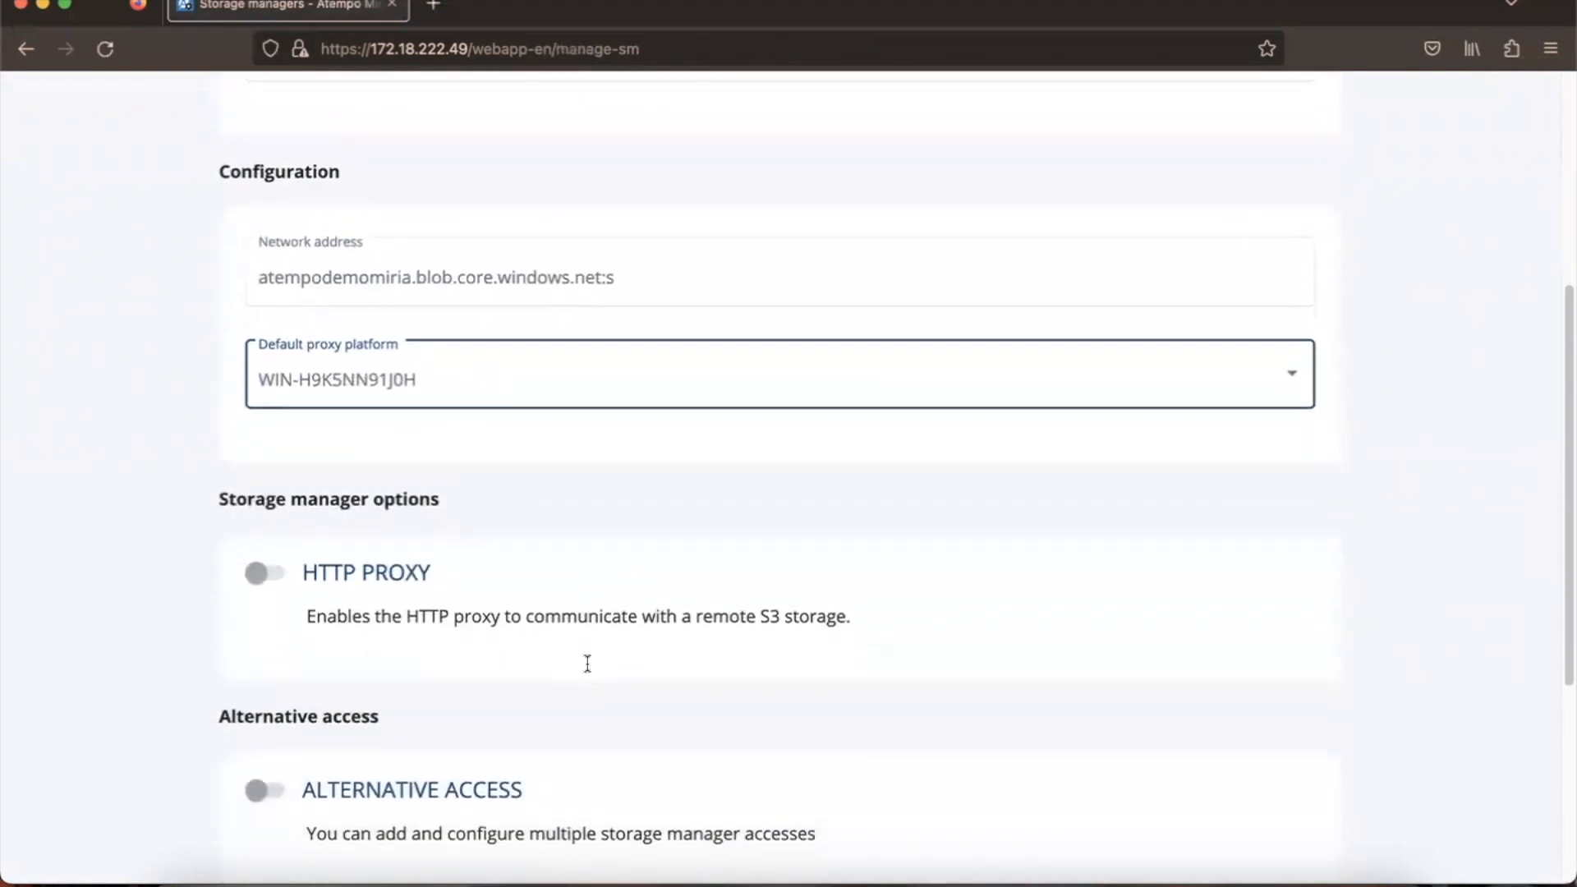
scroll(586, 670, down, 6)
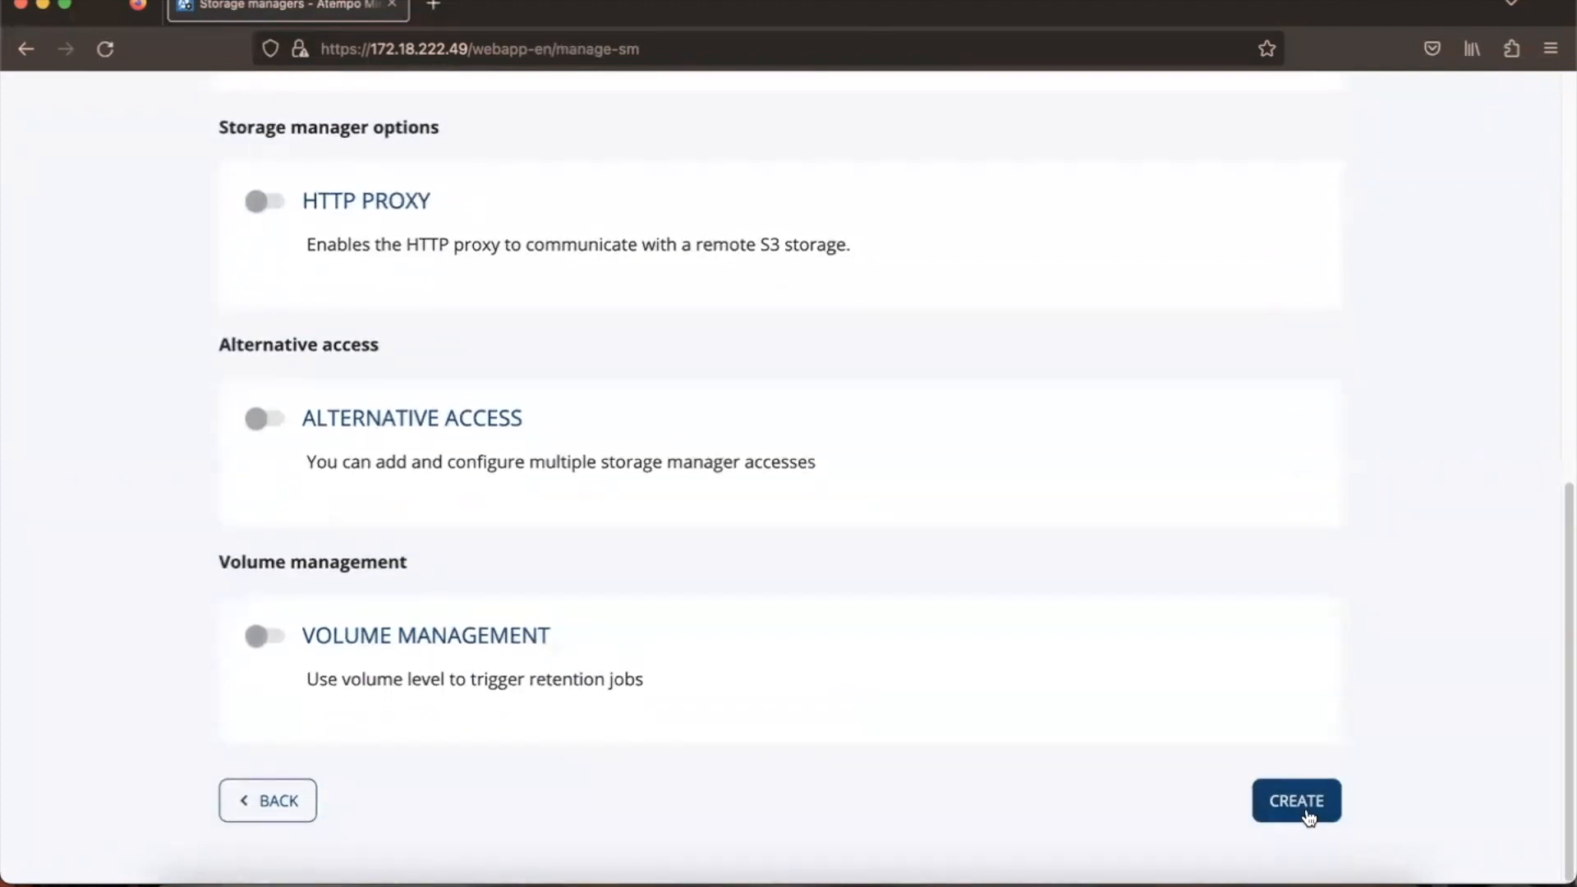
click(1309, 817)
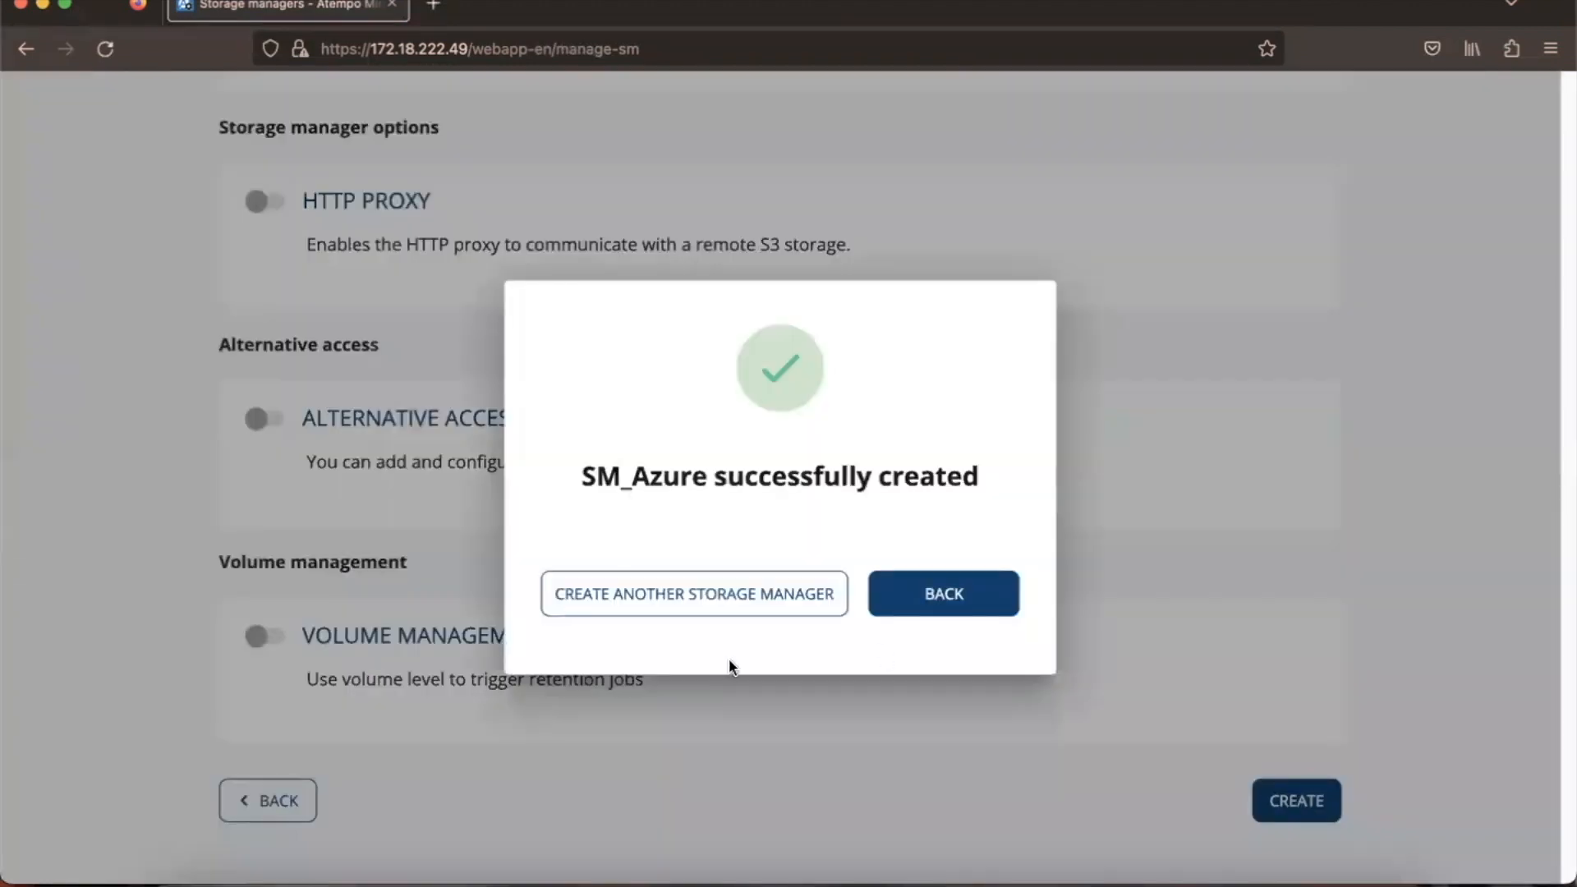
click(926, 594)
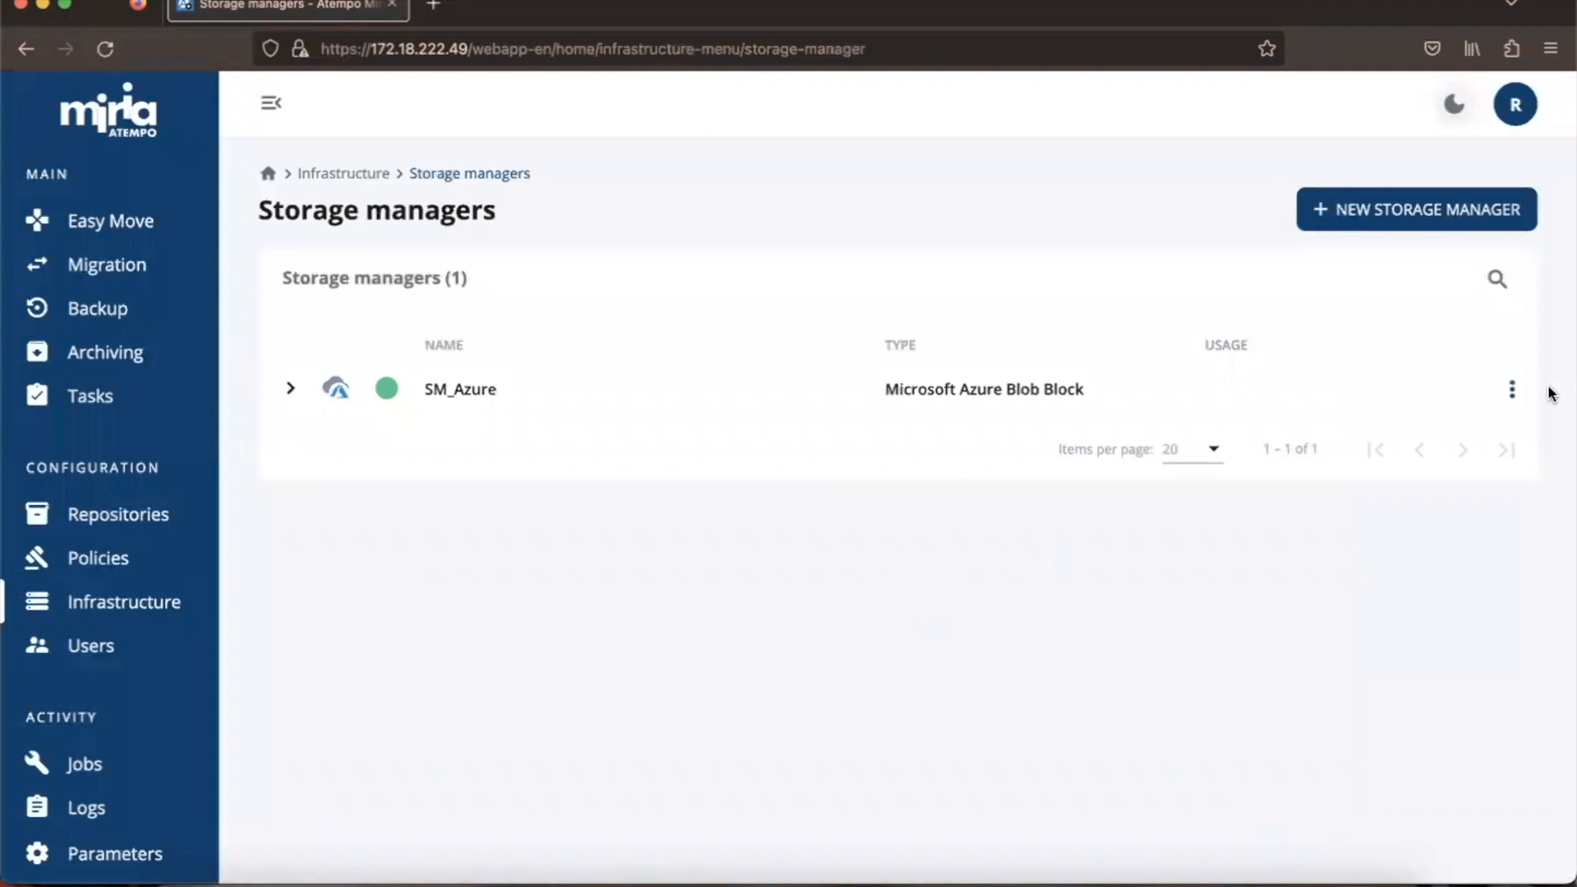
Add a container to the SM_Azure storage manager and name it SMC_Azure
click(1507, 390)
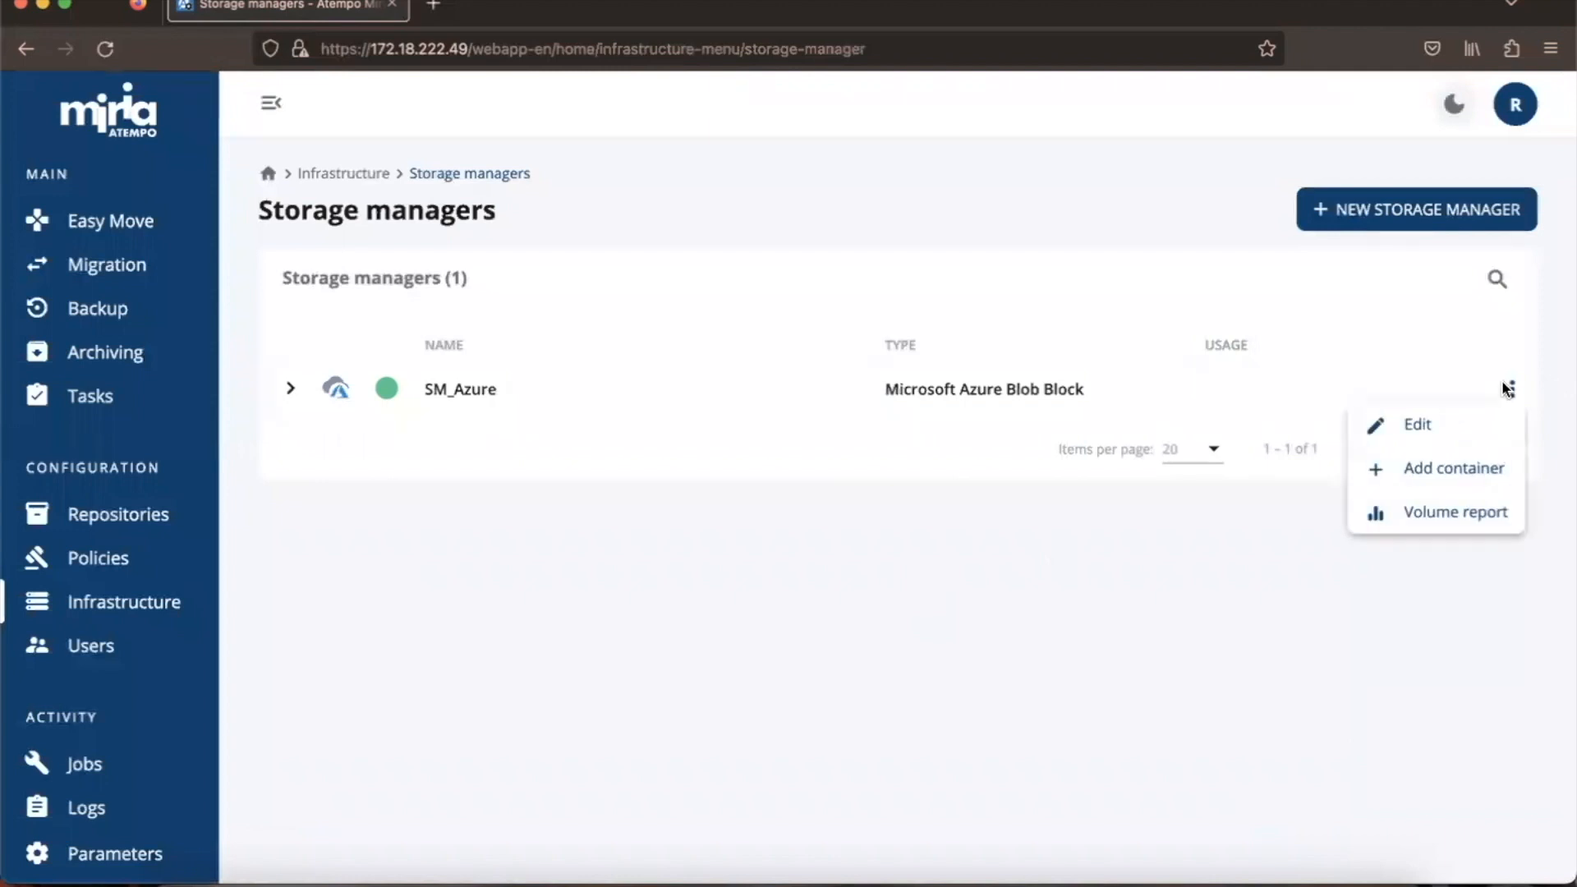
click(1458, 468)
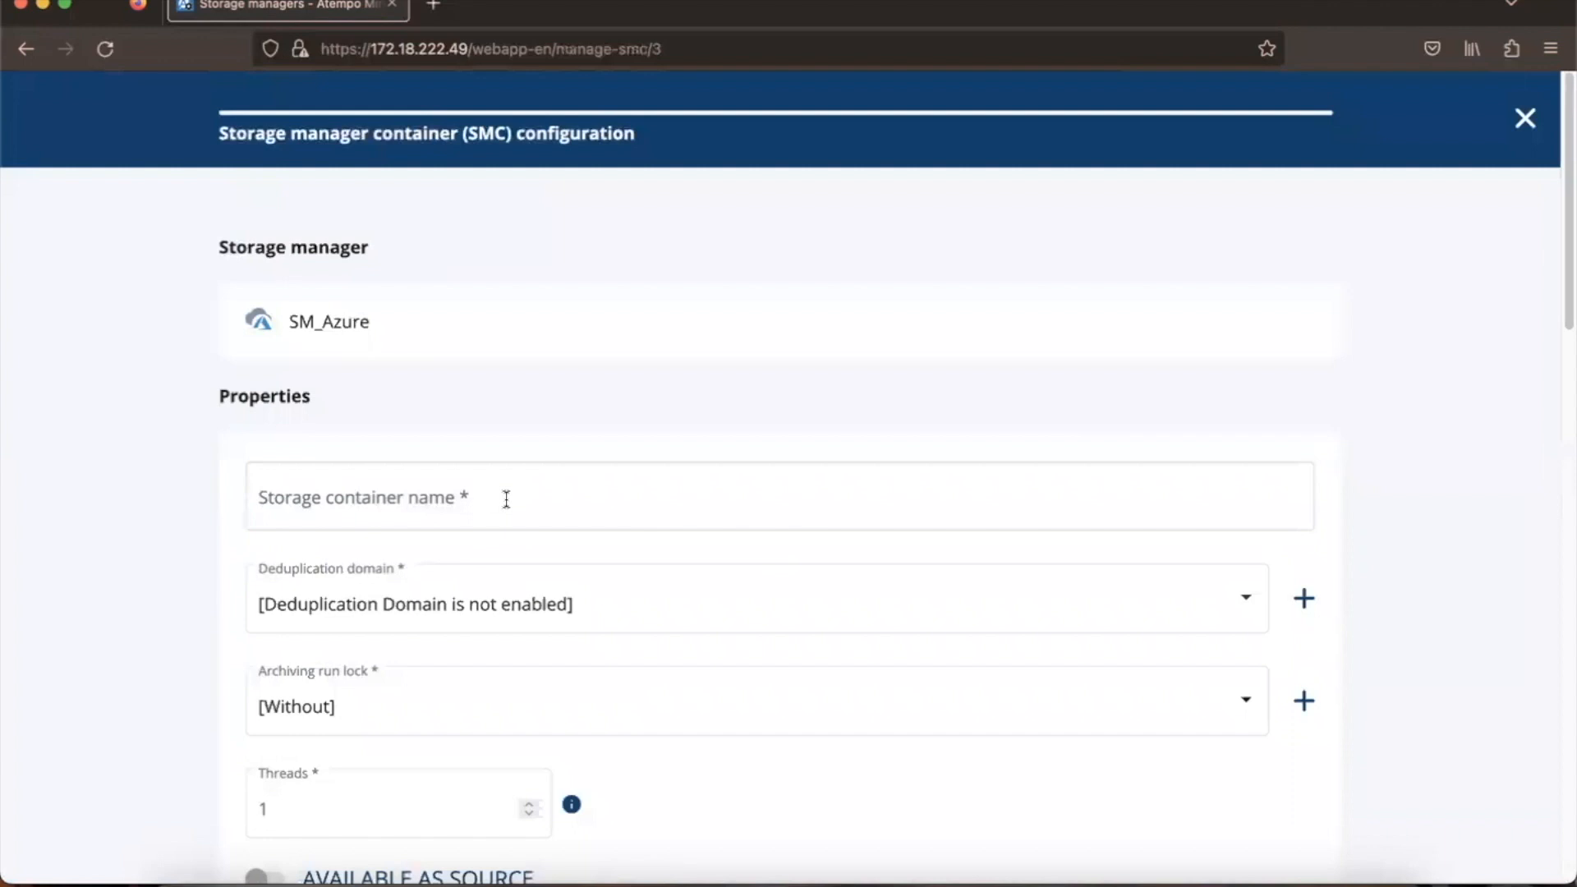
click(506, 499)
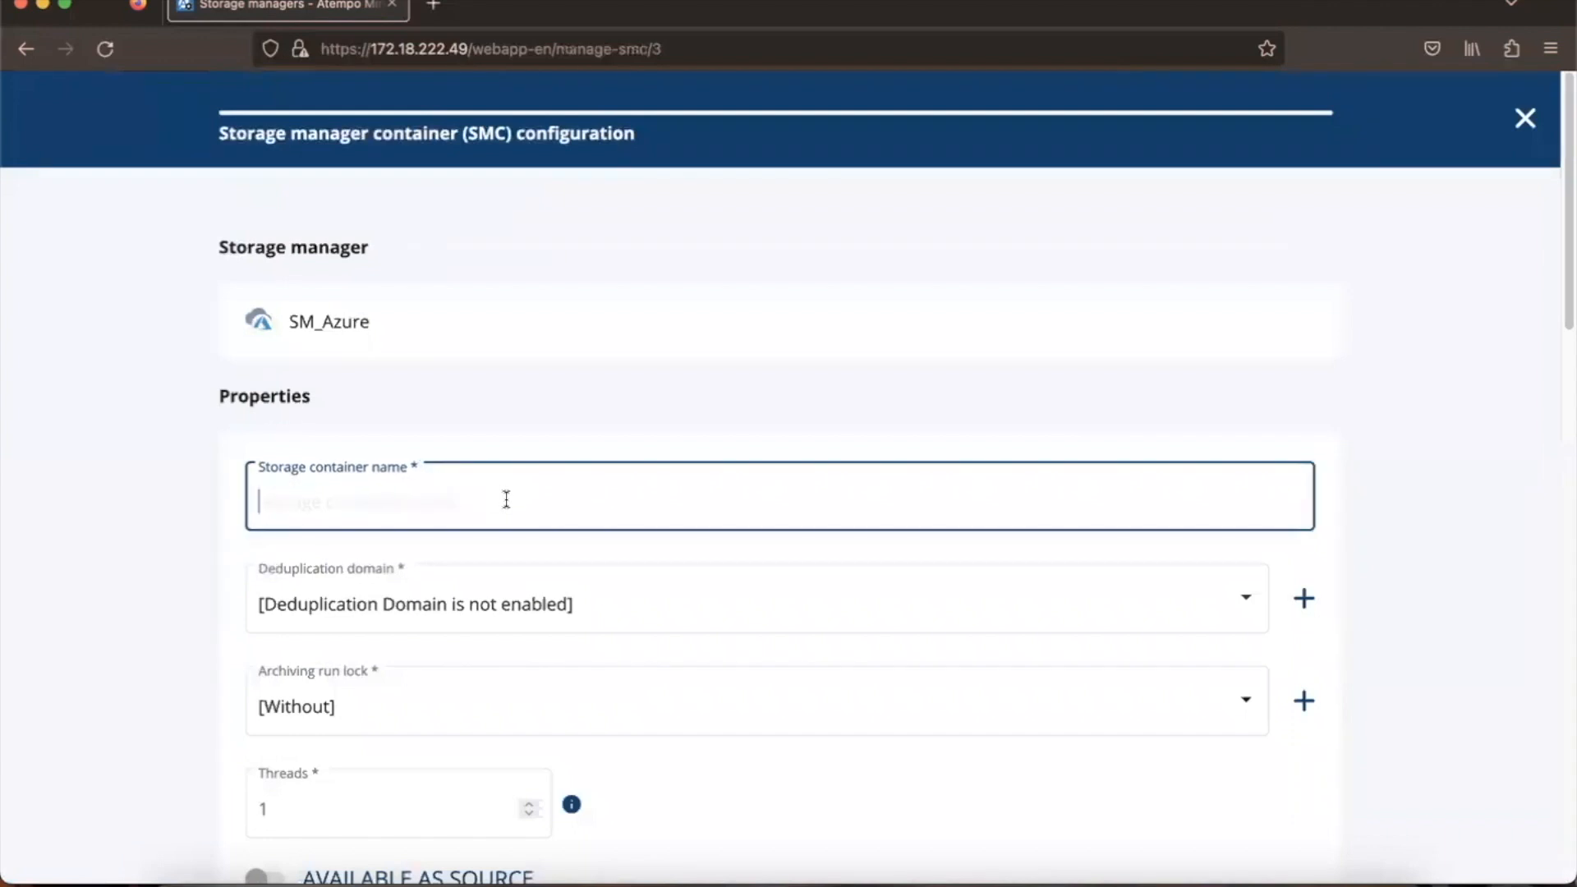
text(SMC)
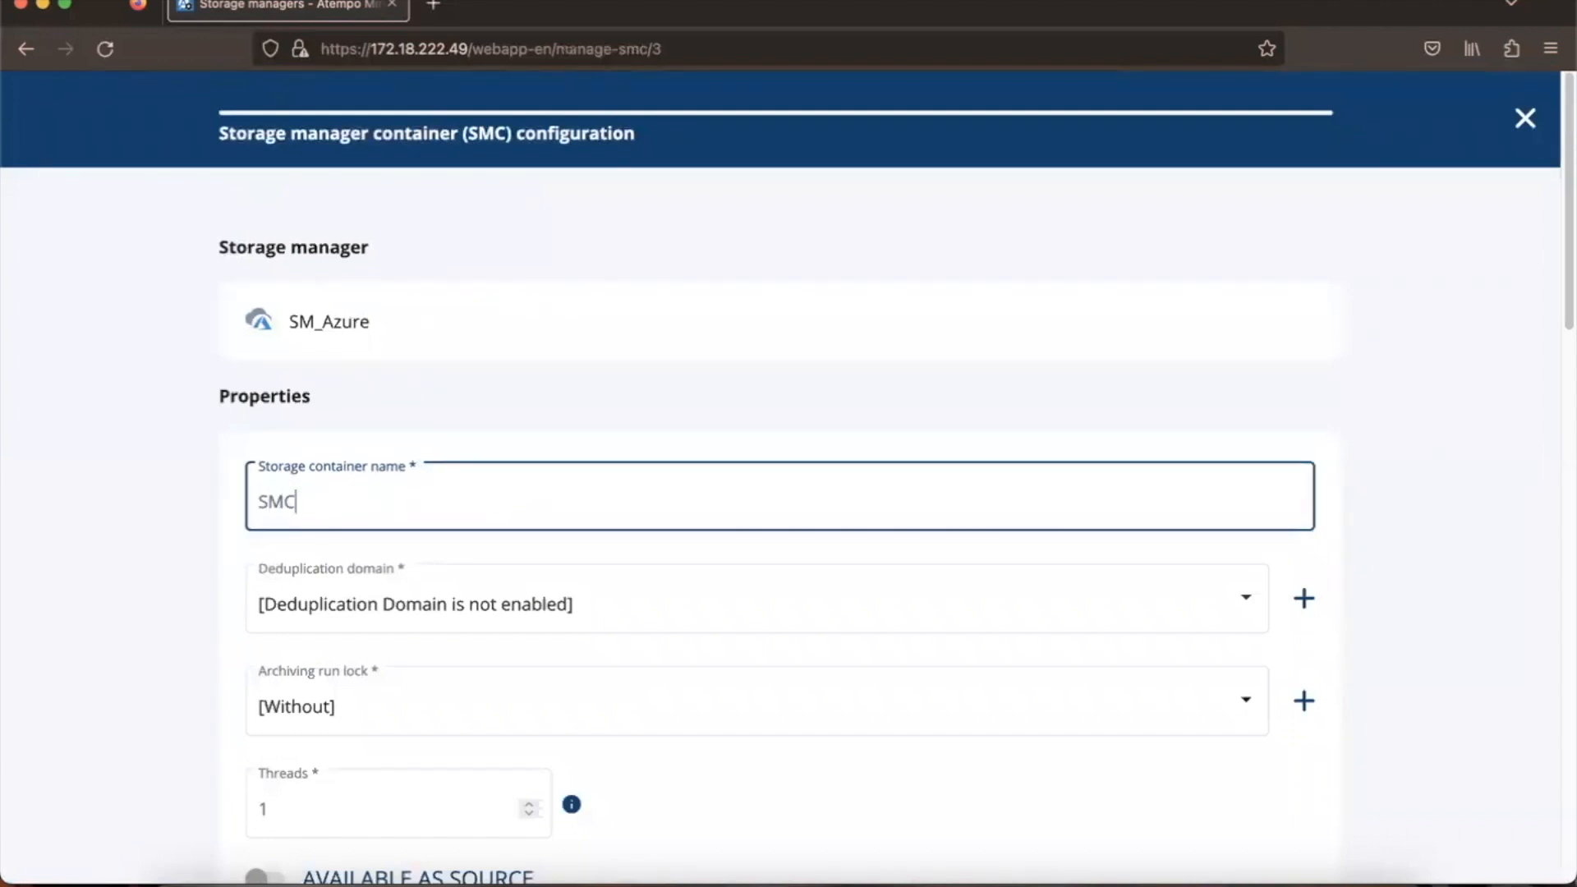
text(_Azure)
Make the storage container available as a source with the platform name Azure
scroll(502, 466, down, 5)
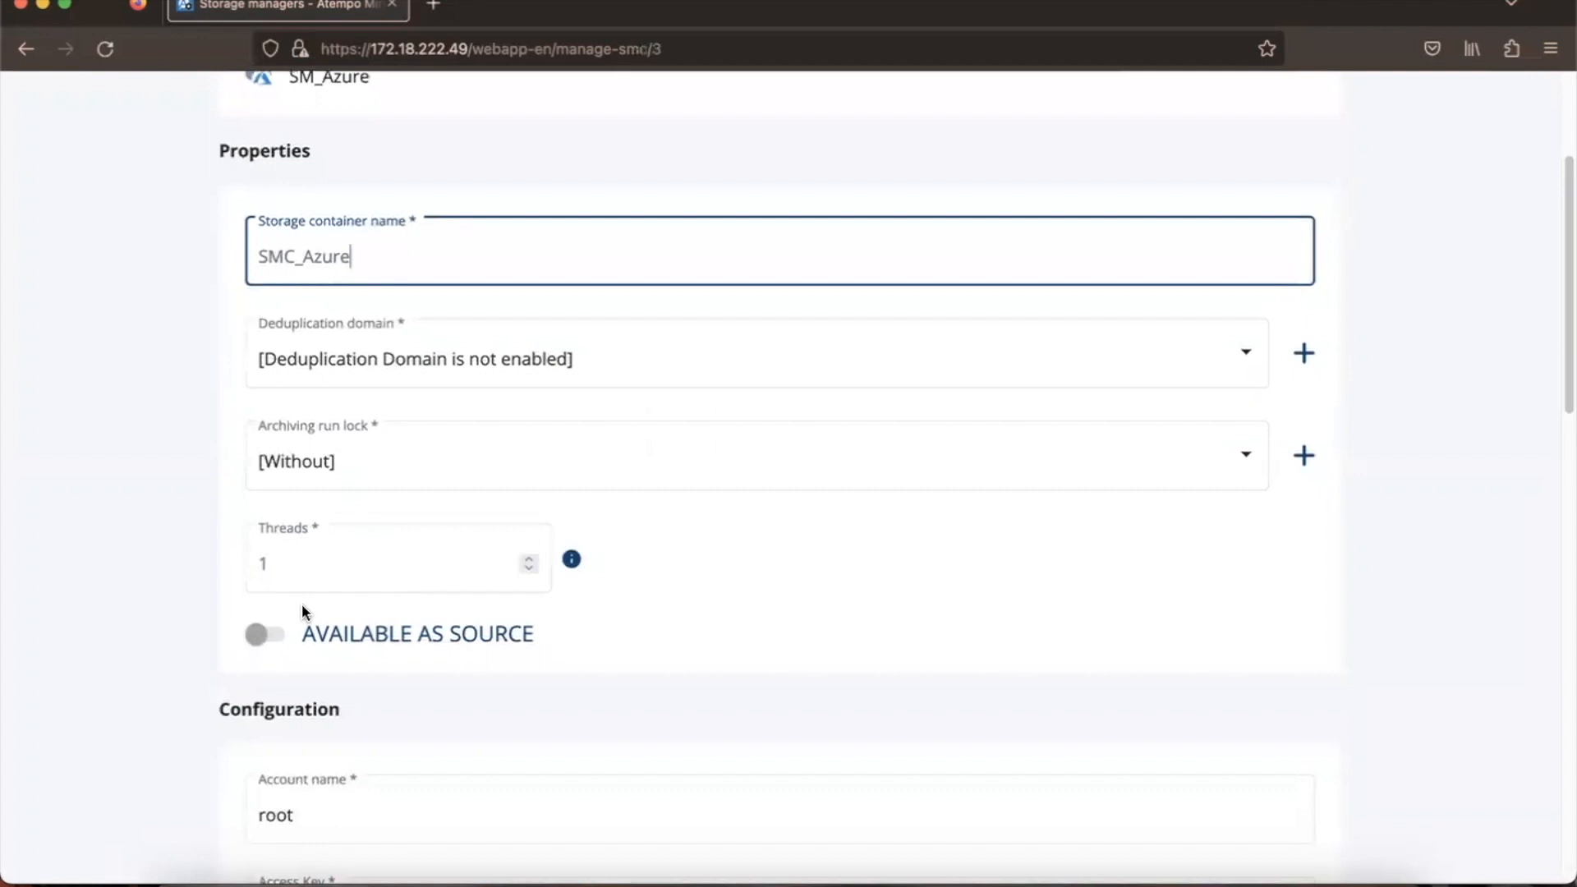
click(278, 640)
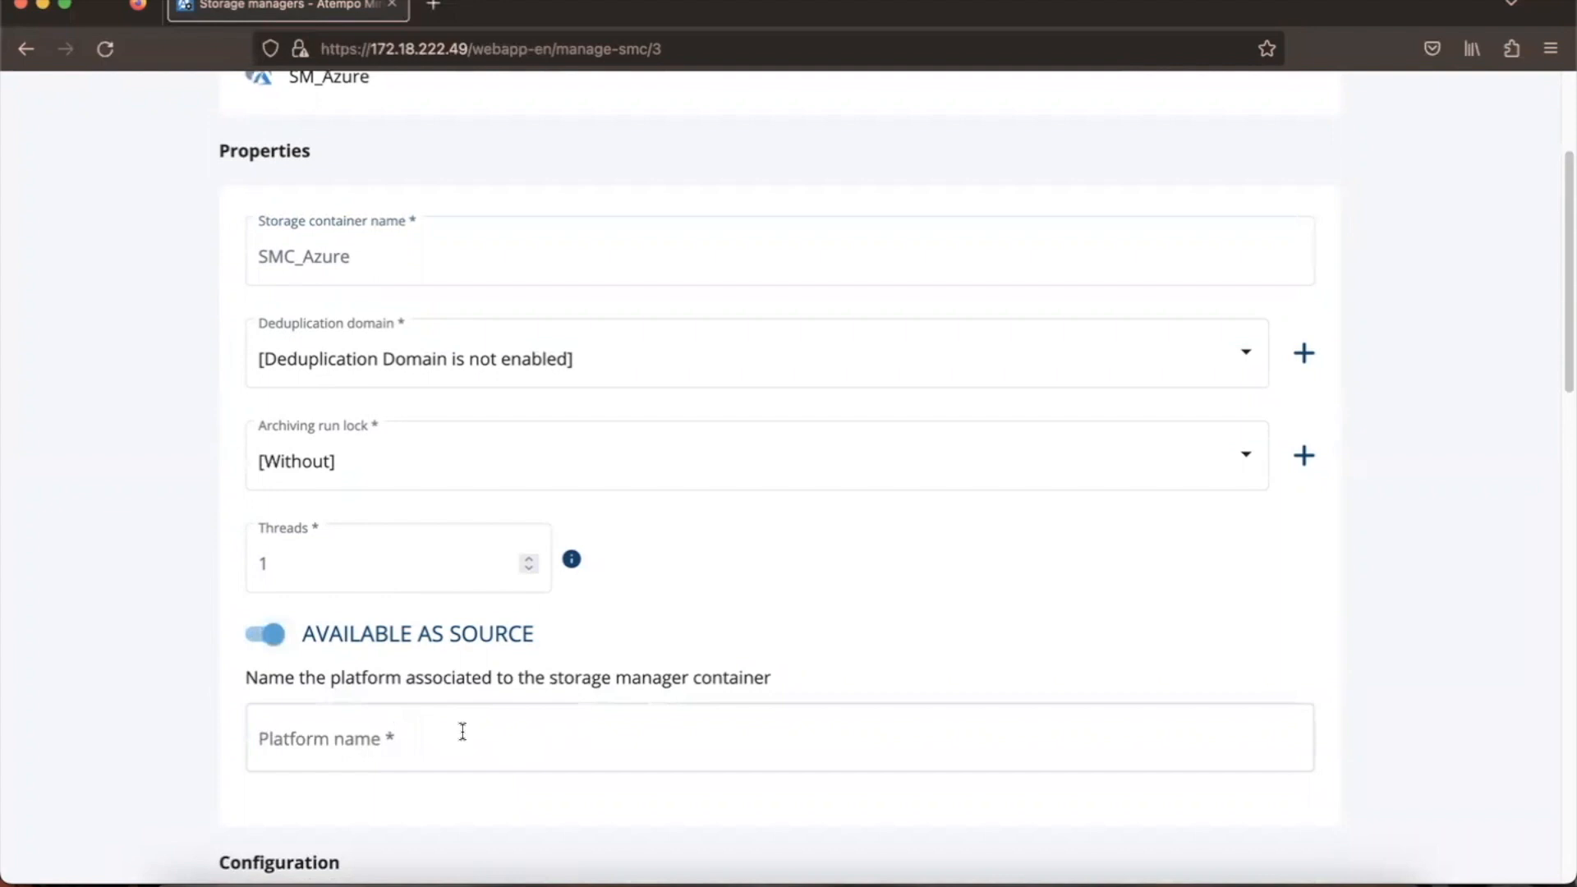
scroll(462, 731, down, 1)
click(447, 707)
text(Azure)
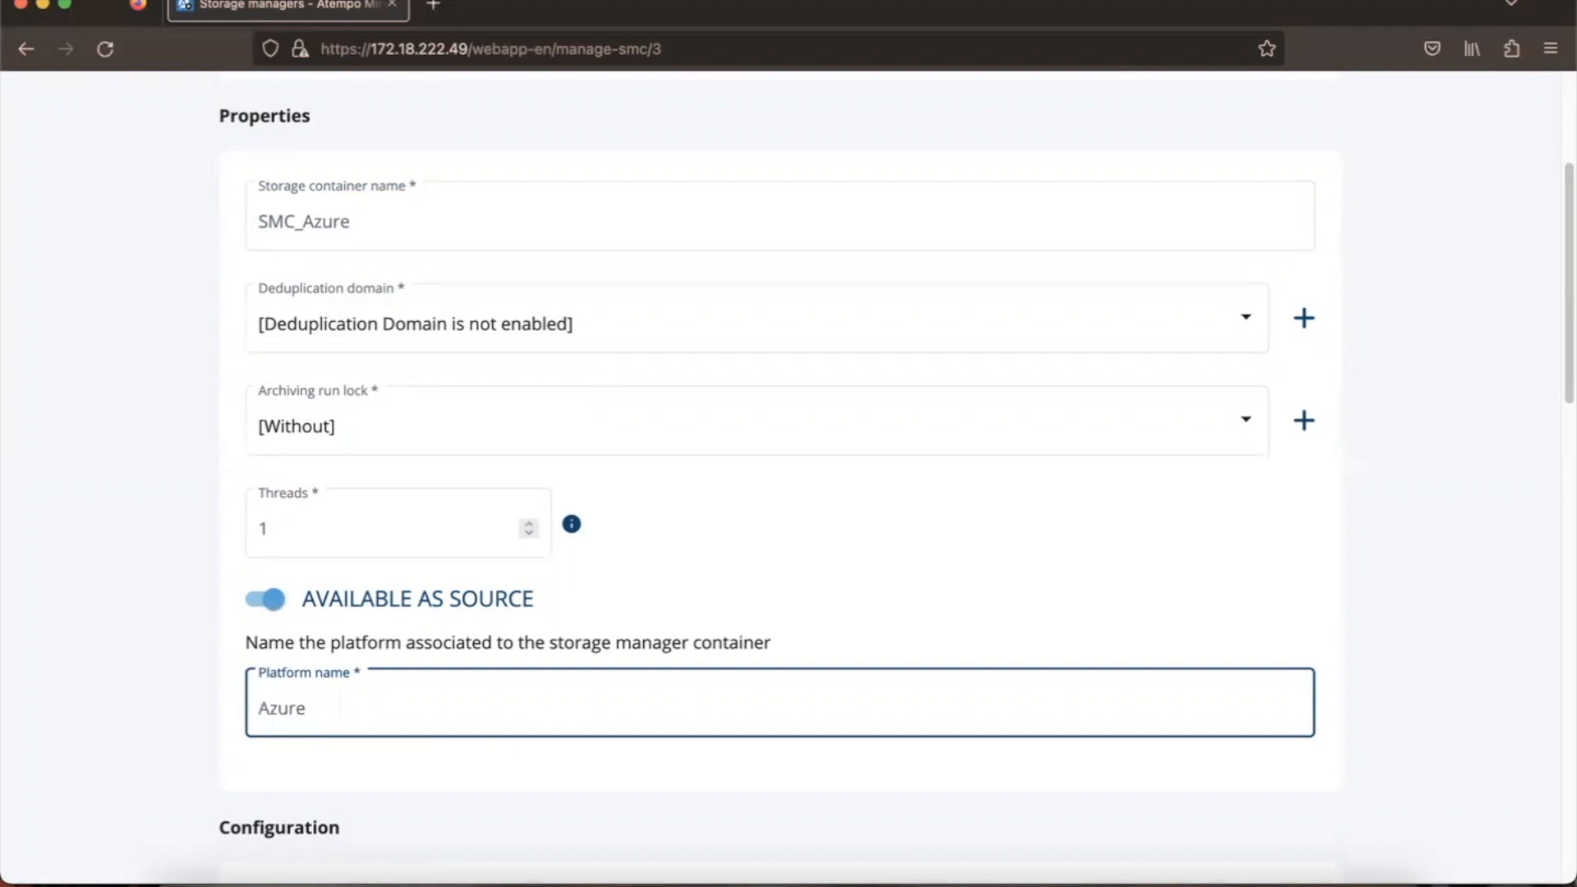
Set the container's account name to atempodemomiria and paste the storage access key in place of the prefilled one
scroll(440, 702, down, 6)
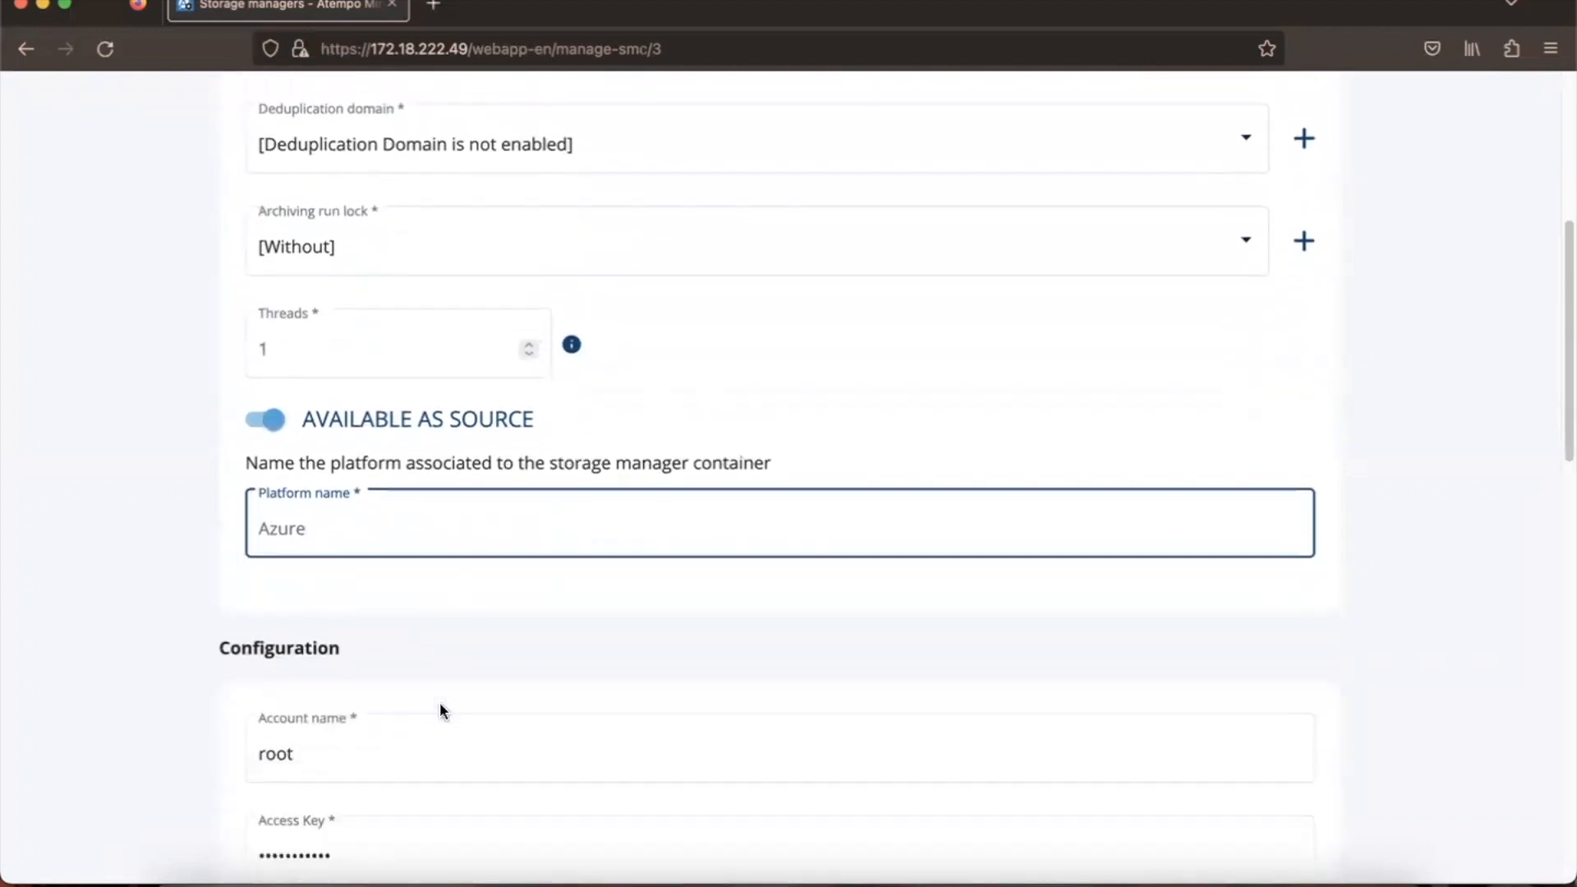
click(346, 637)
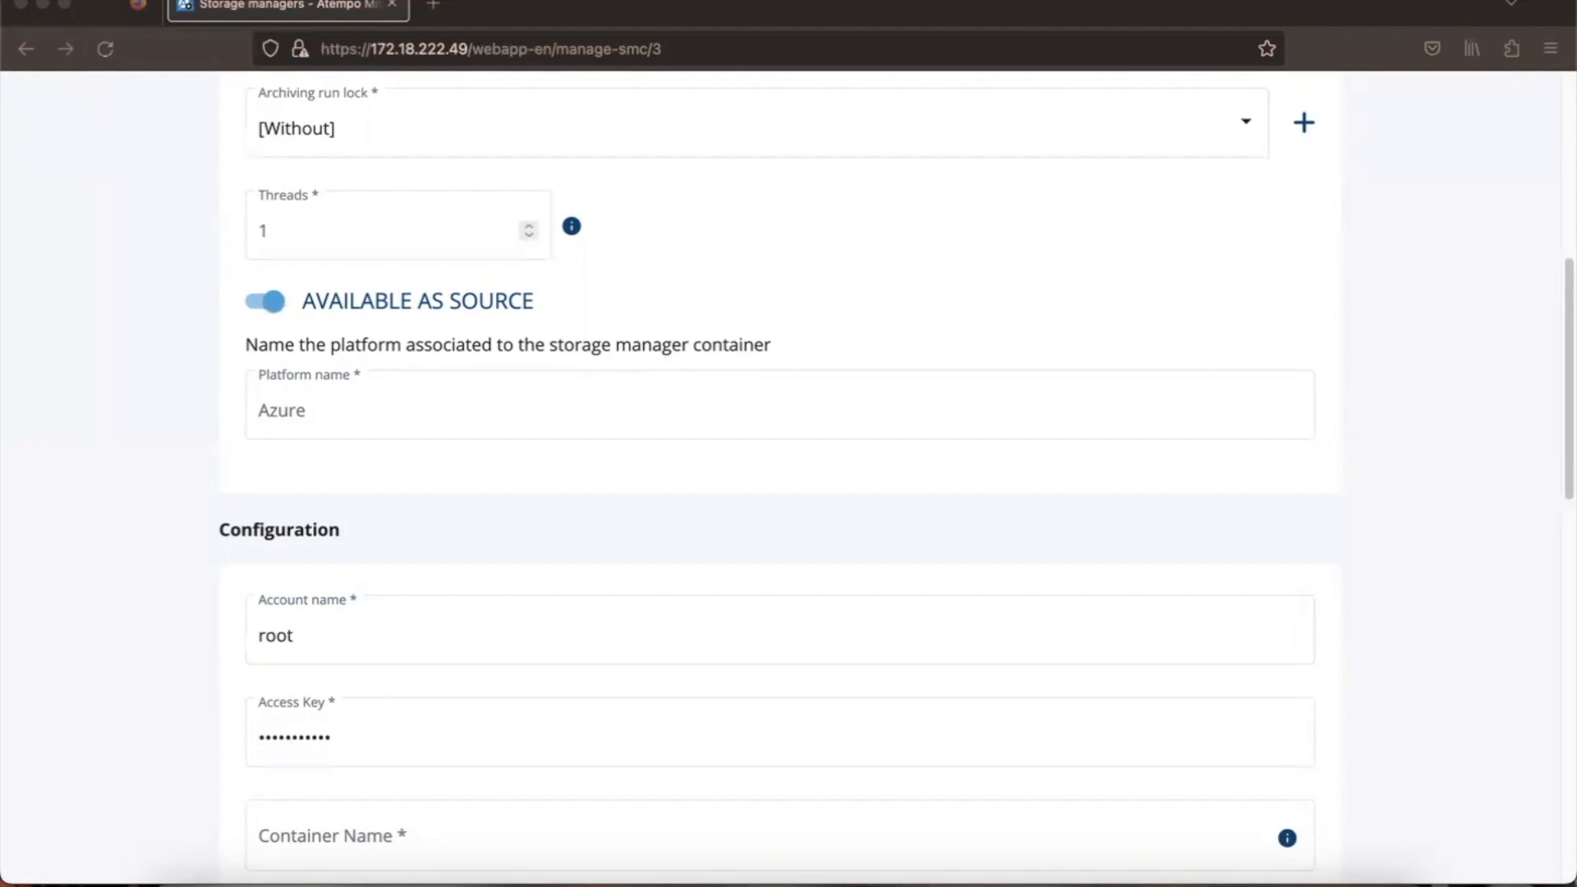
click(350, 628)
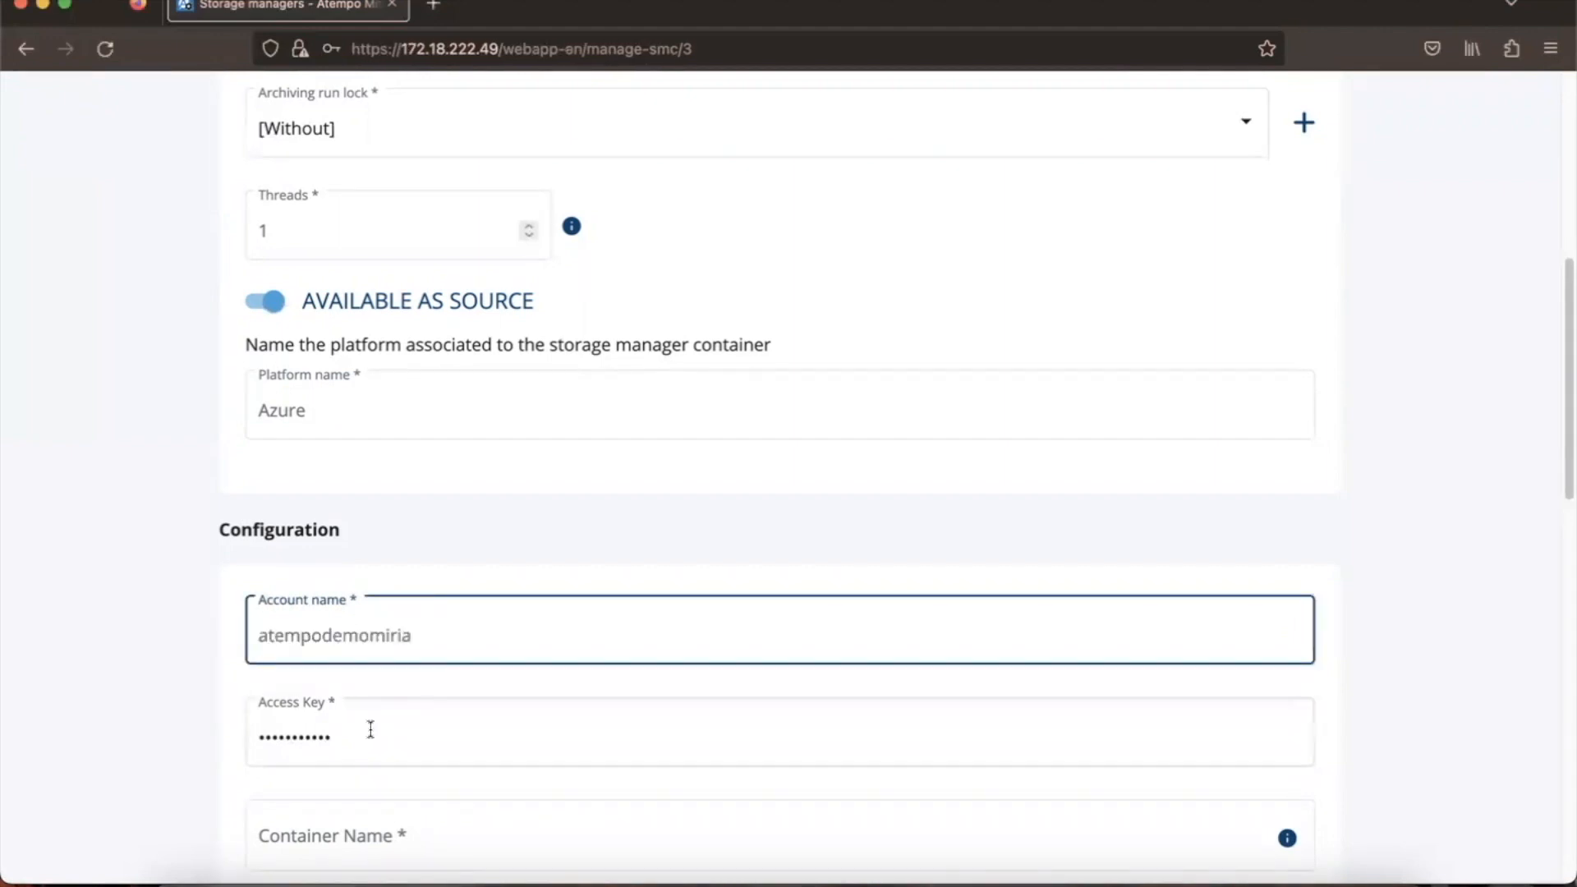
click(371, 730)
drag(398, 736, 142, 712)
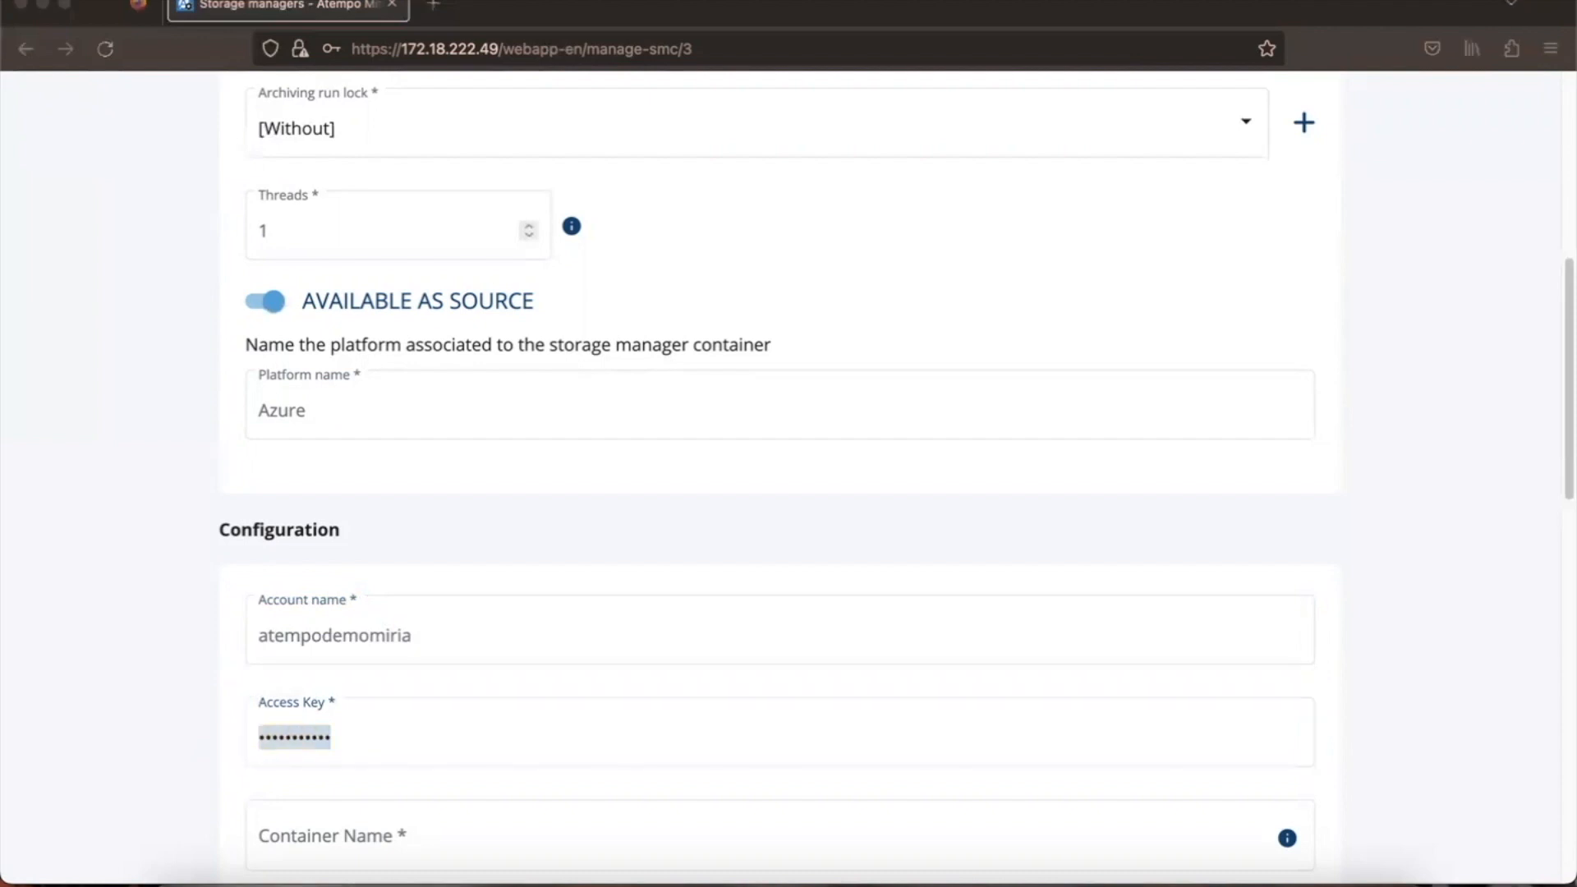
click(367, 733)
drag(367, 733, 215, 726)
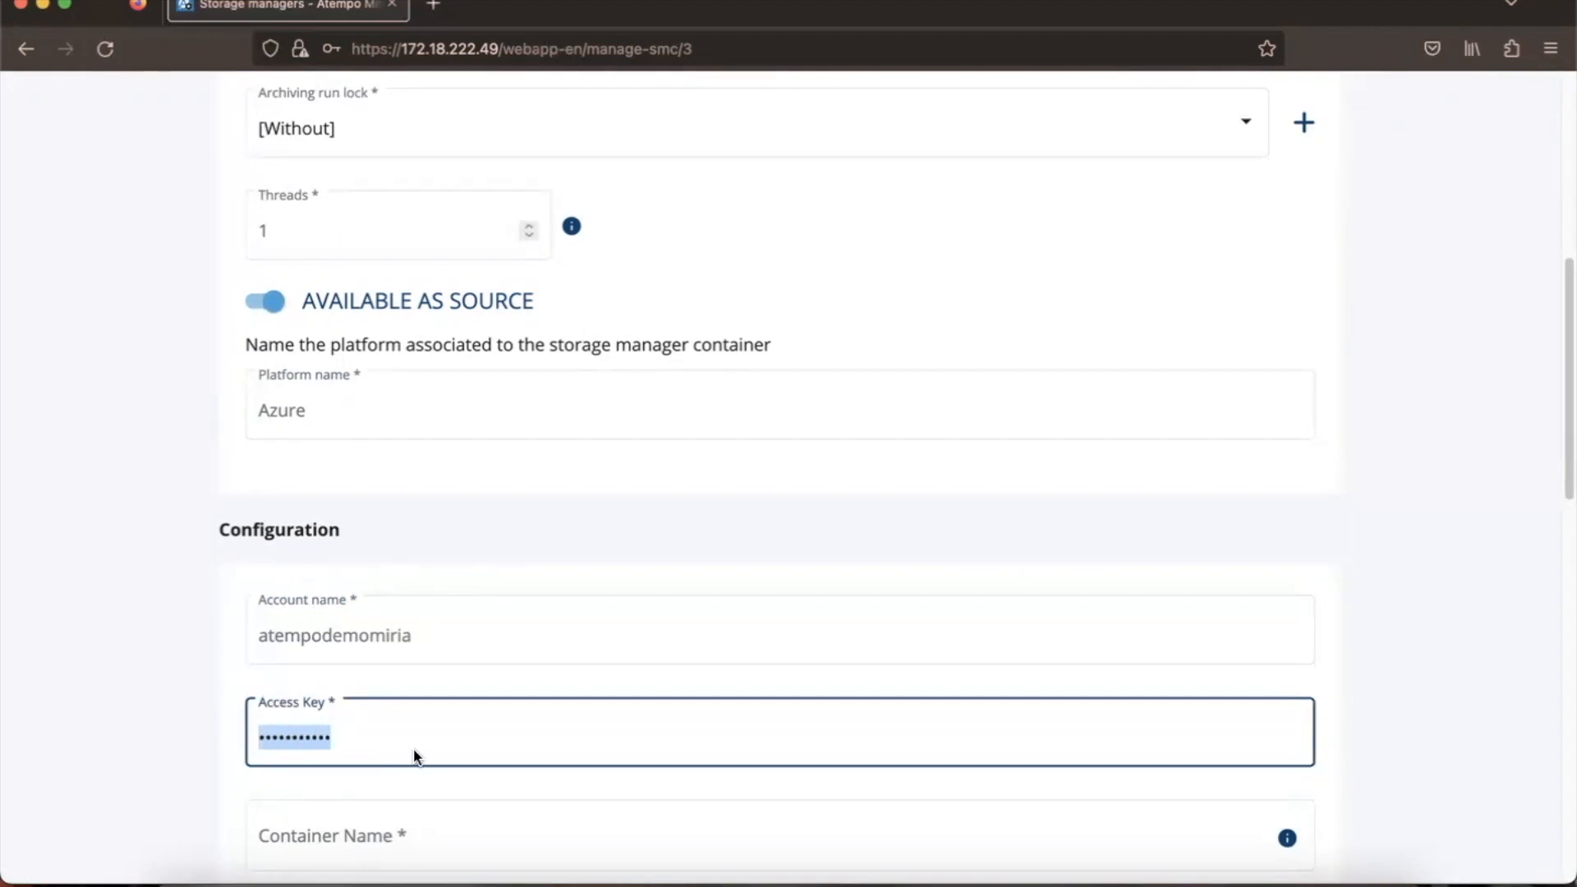
key(super+v)
Set the Azure container name to miriatarget
click(404, 838)
text(miriatarget)
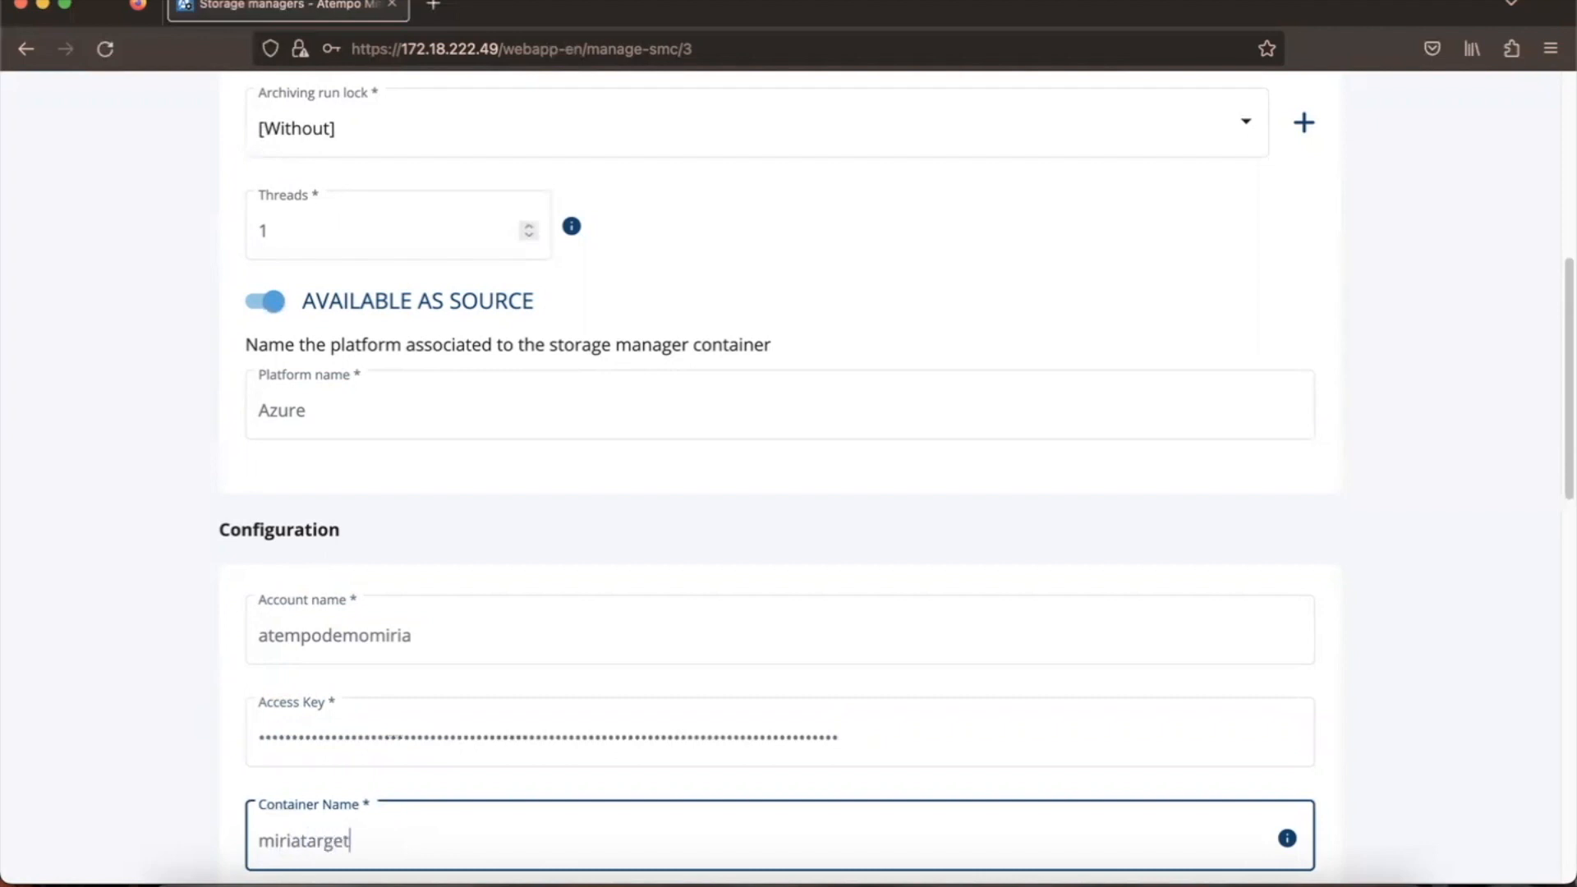
scroll(412, 819, down, 5)
scroll(420, 804, down, 5)
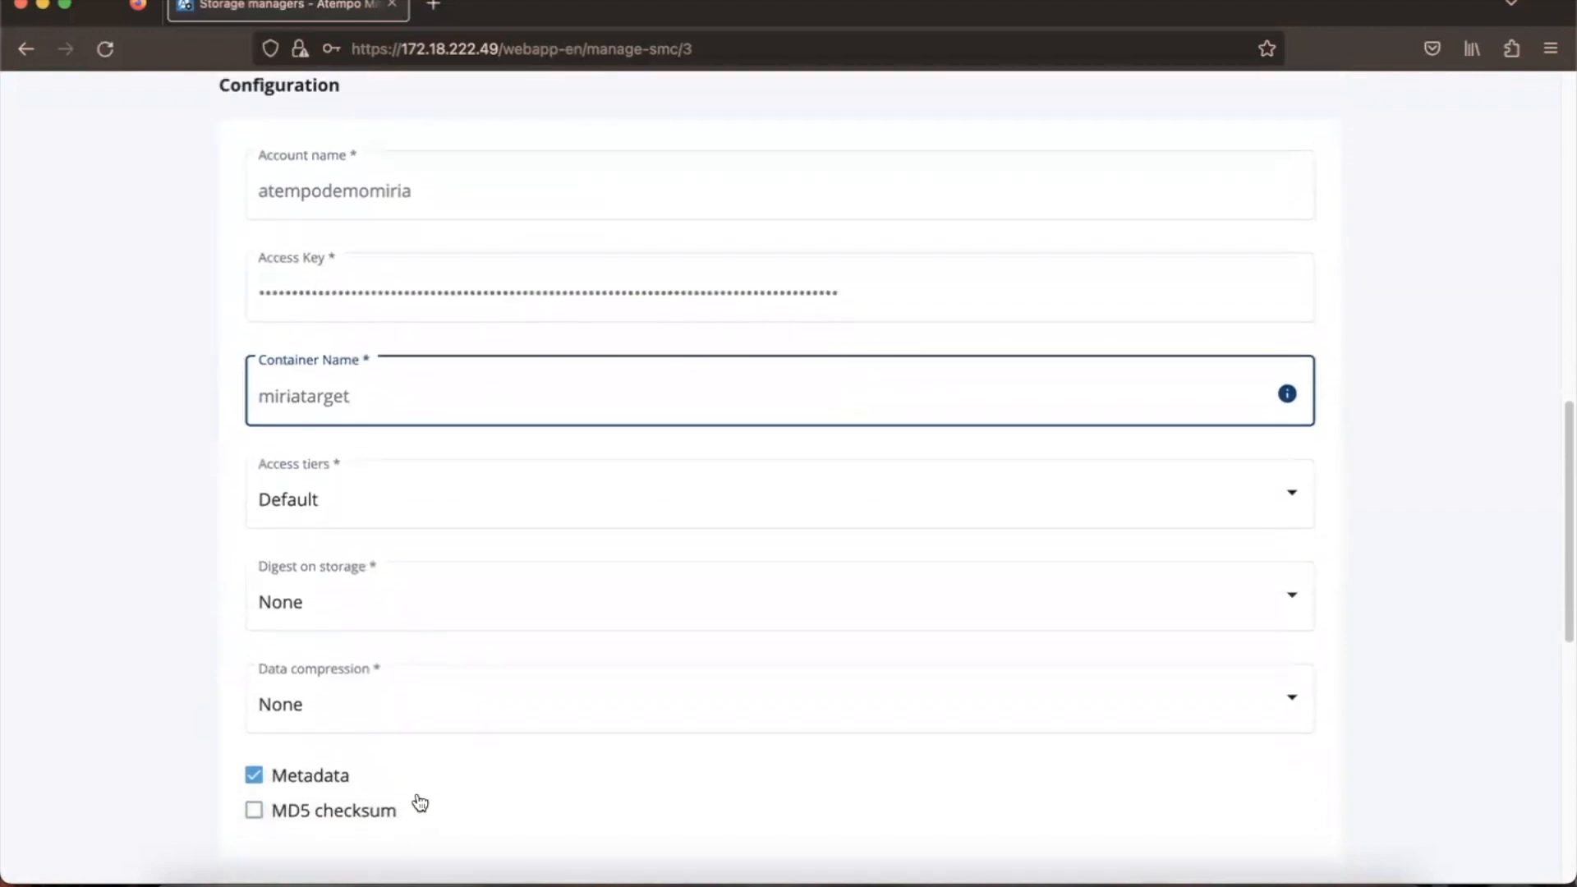
Review the digest algorithms for the Azure container and keep the digest on storage at None
scroll(419, 805, down, 1)
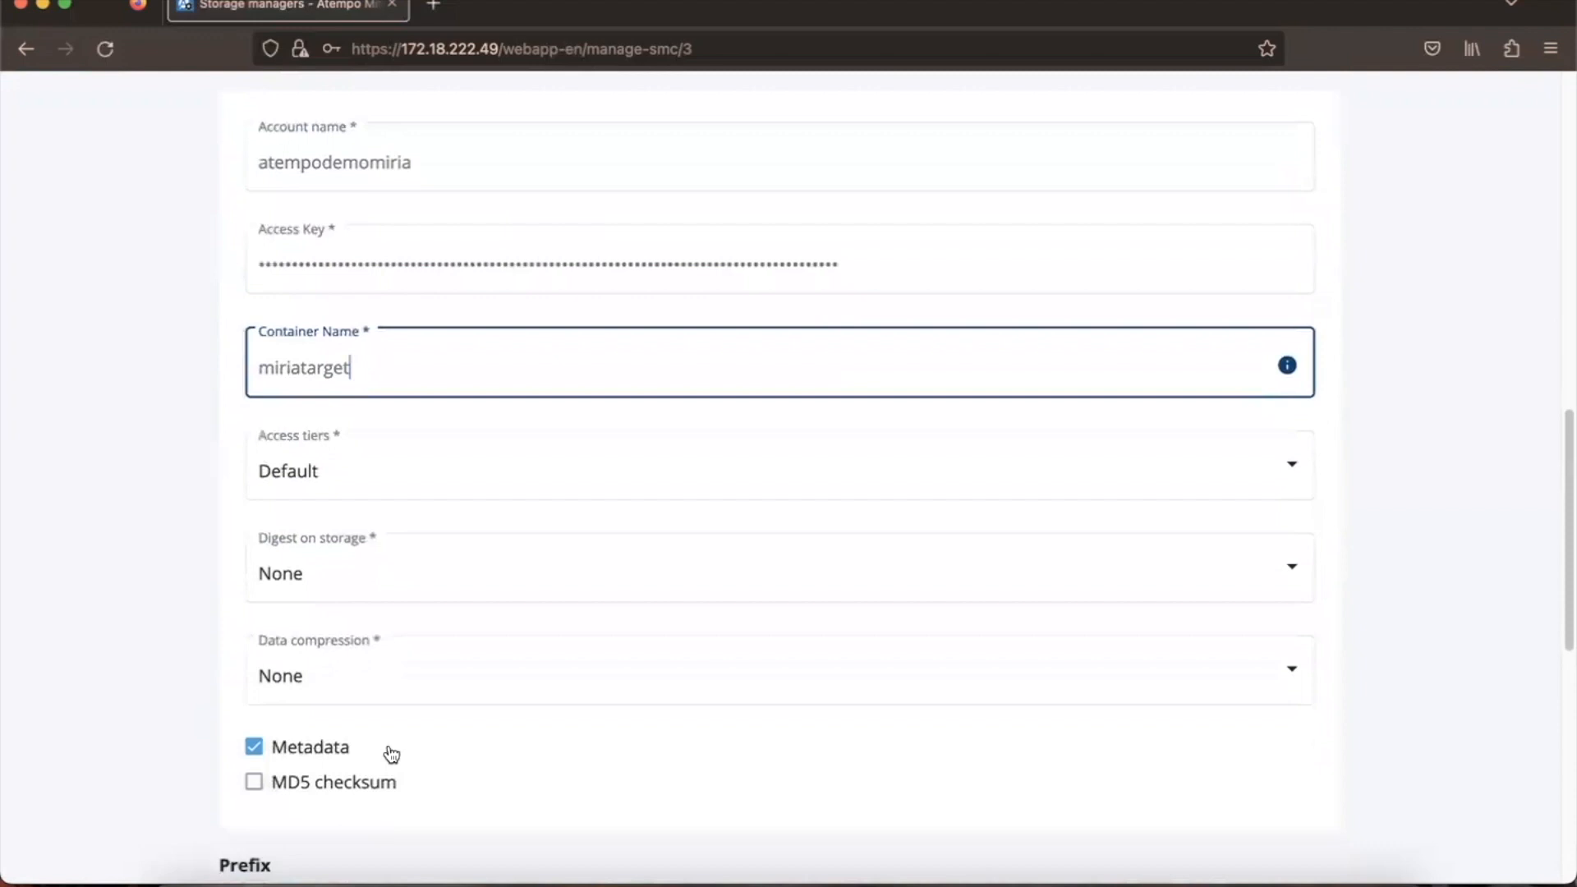
click(342, 575)
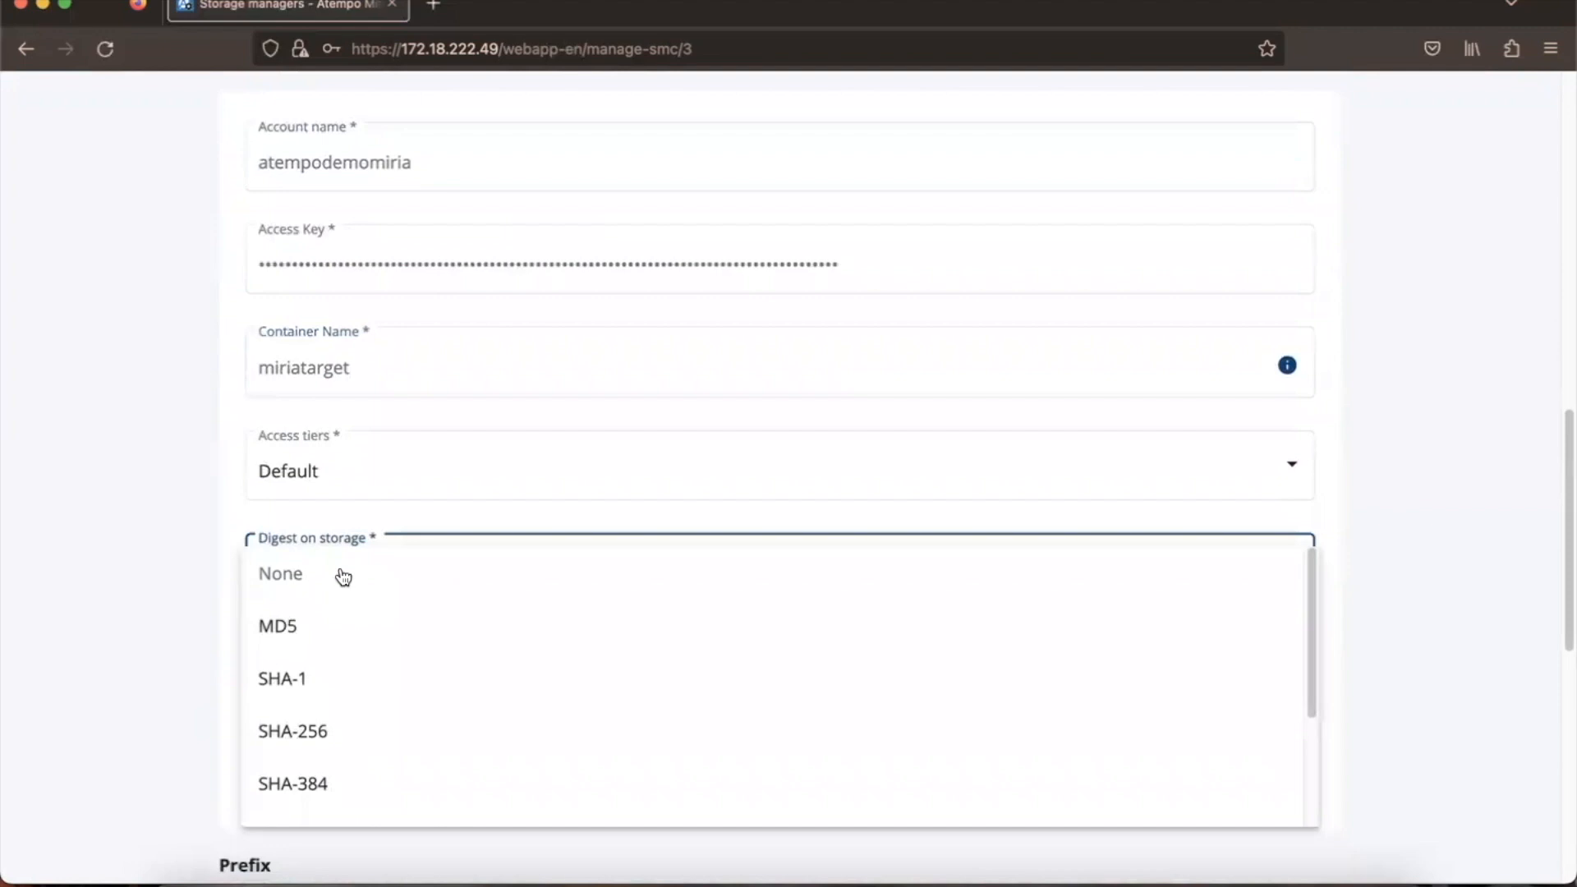
click(343, 575)
Turn off the prefix for the storage container and create SMC_Azure
scroll(593, 698, down, 1)
scroll(595, 706, down, 10)
scroll(593, 699, down, 1)
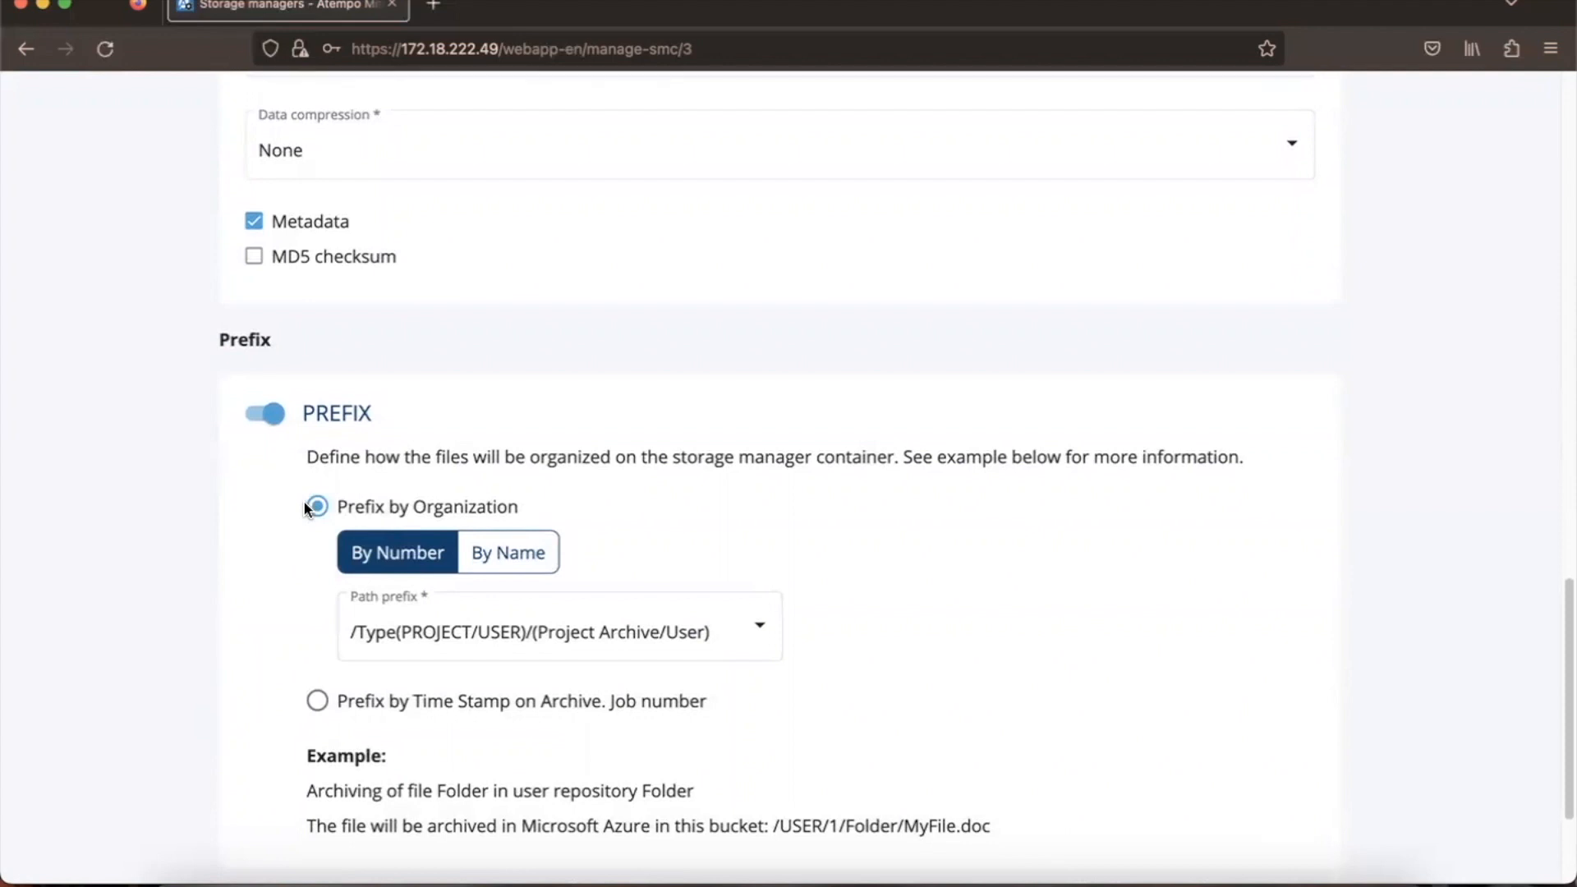
click(257, 418)
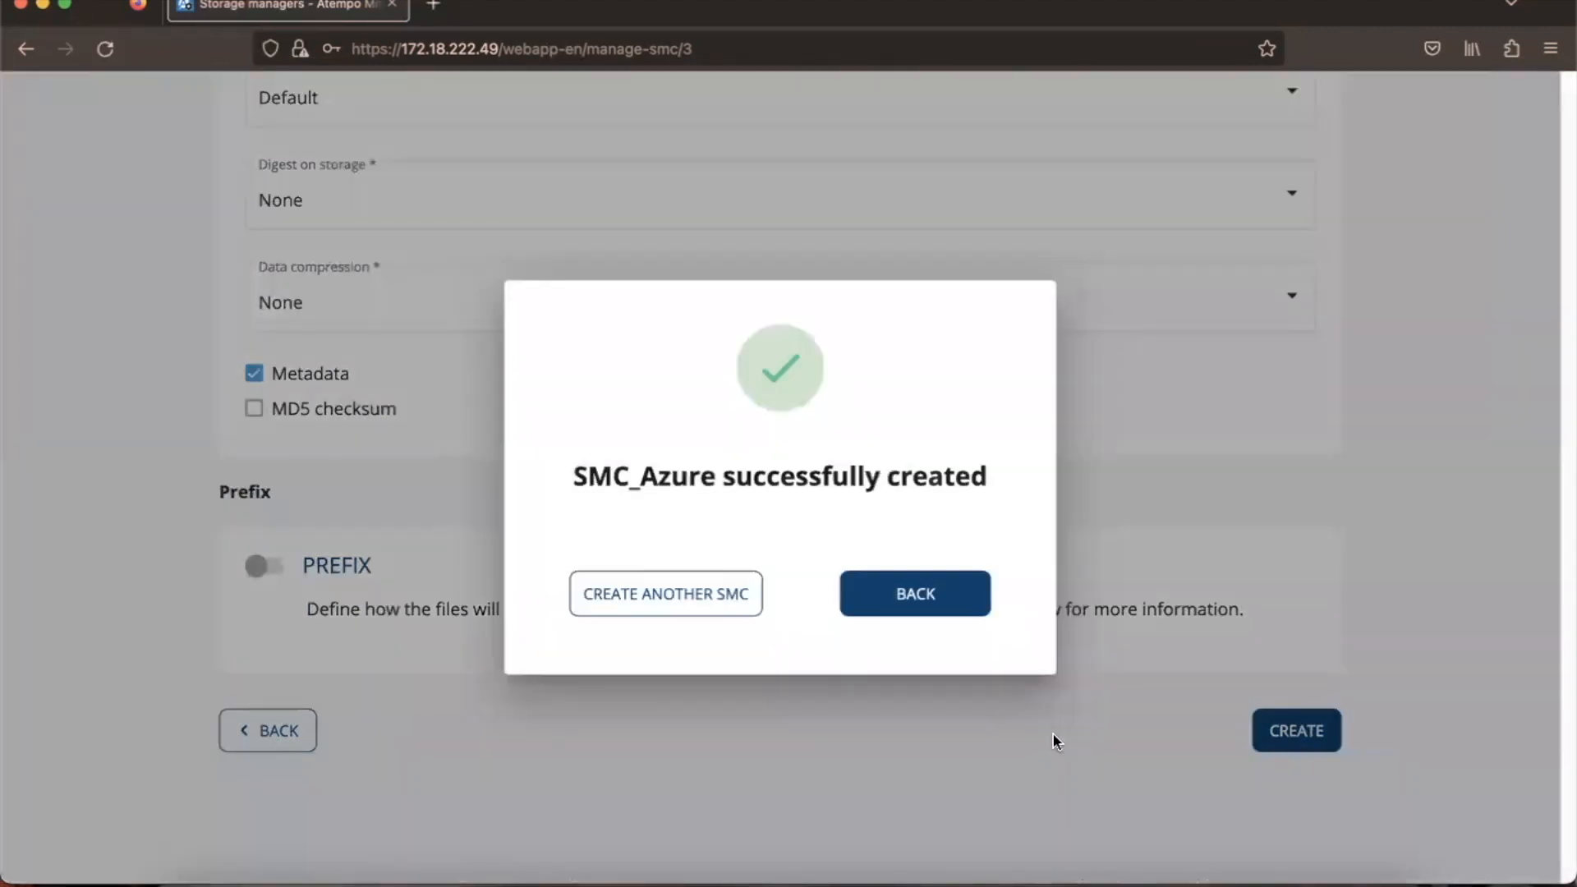
click(914, 595)
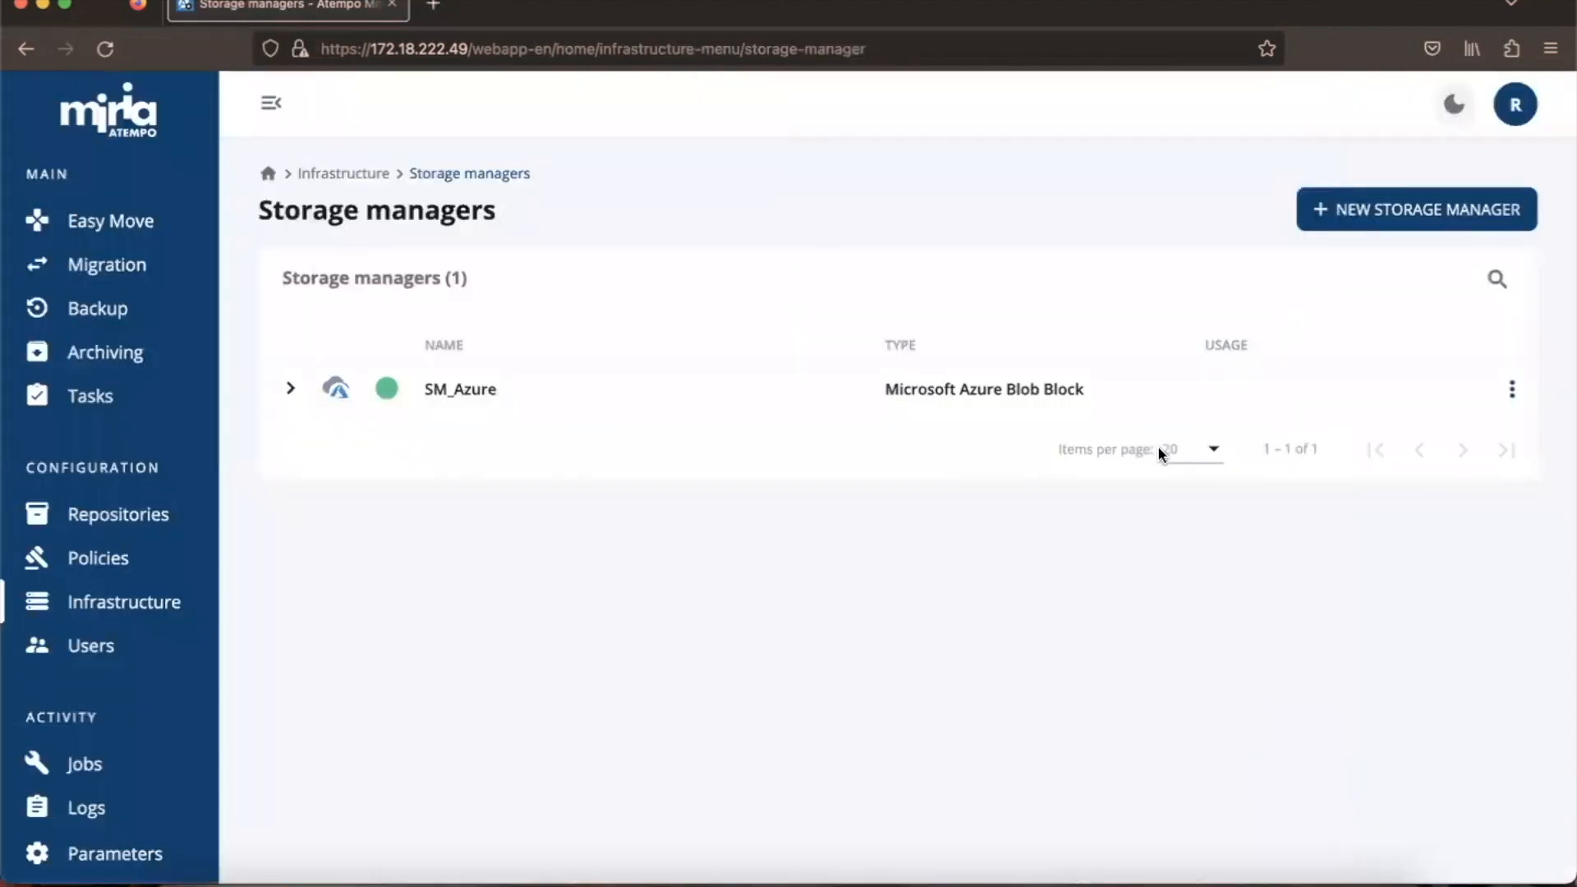
Open the SMC_Azure container under SM_Azure to explore its contents
click(285, 389)
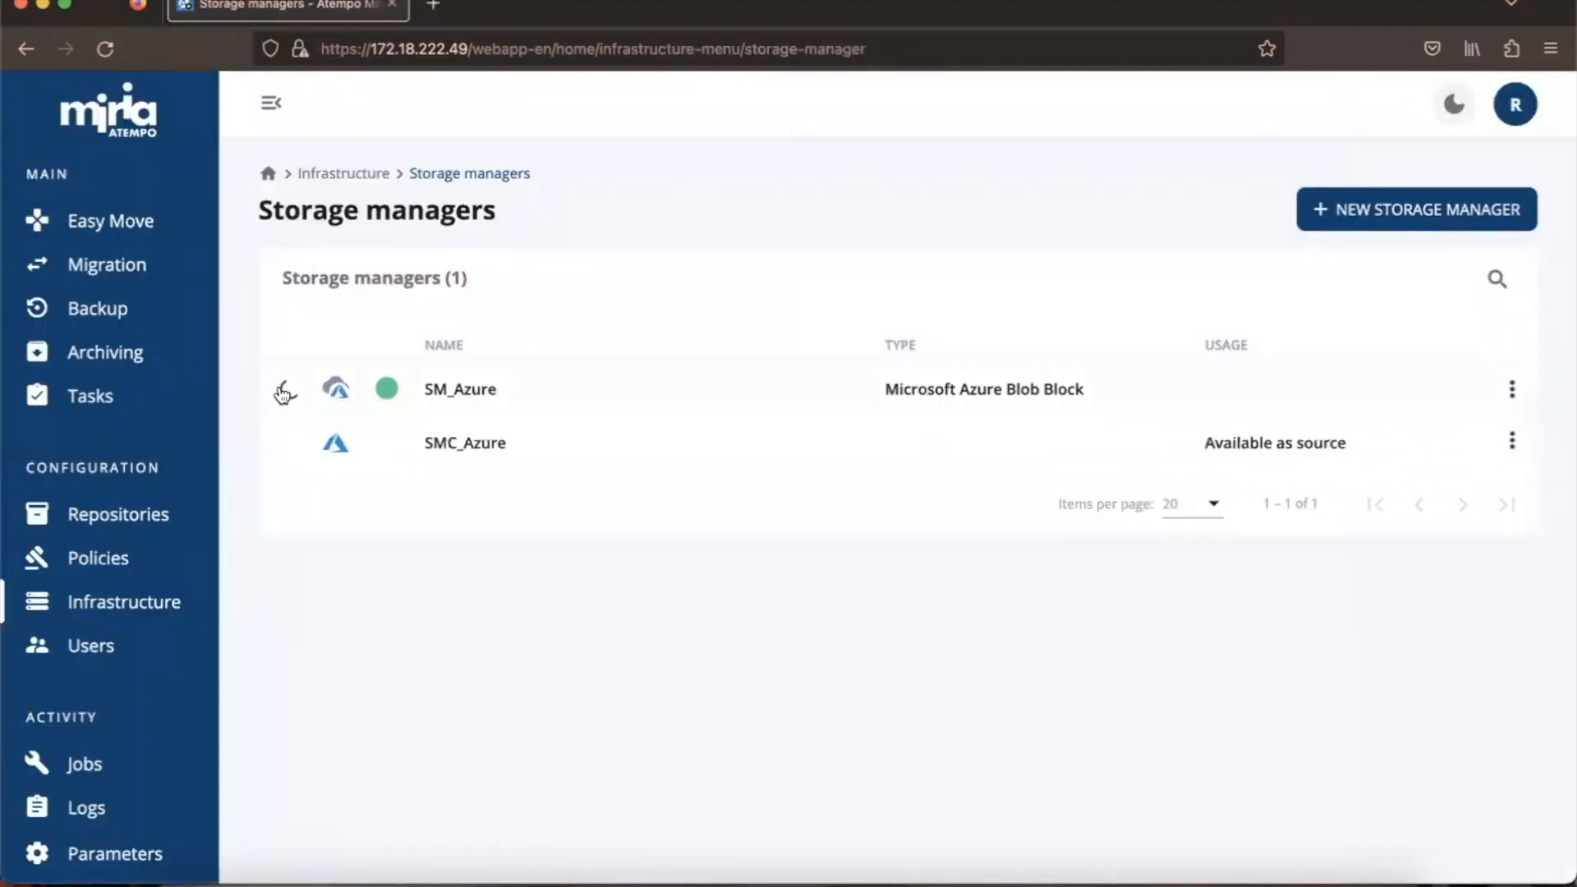
click(1512, 443)
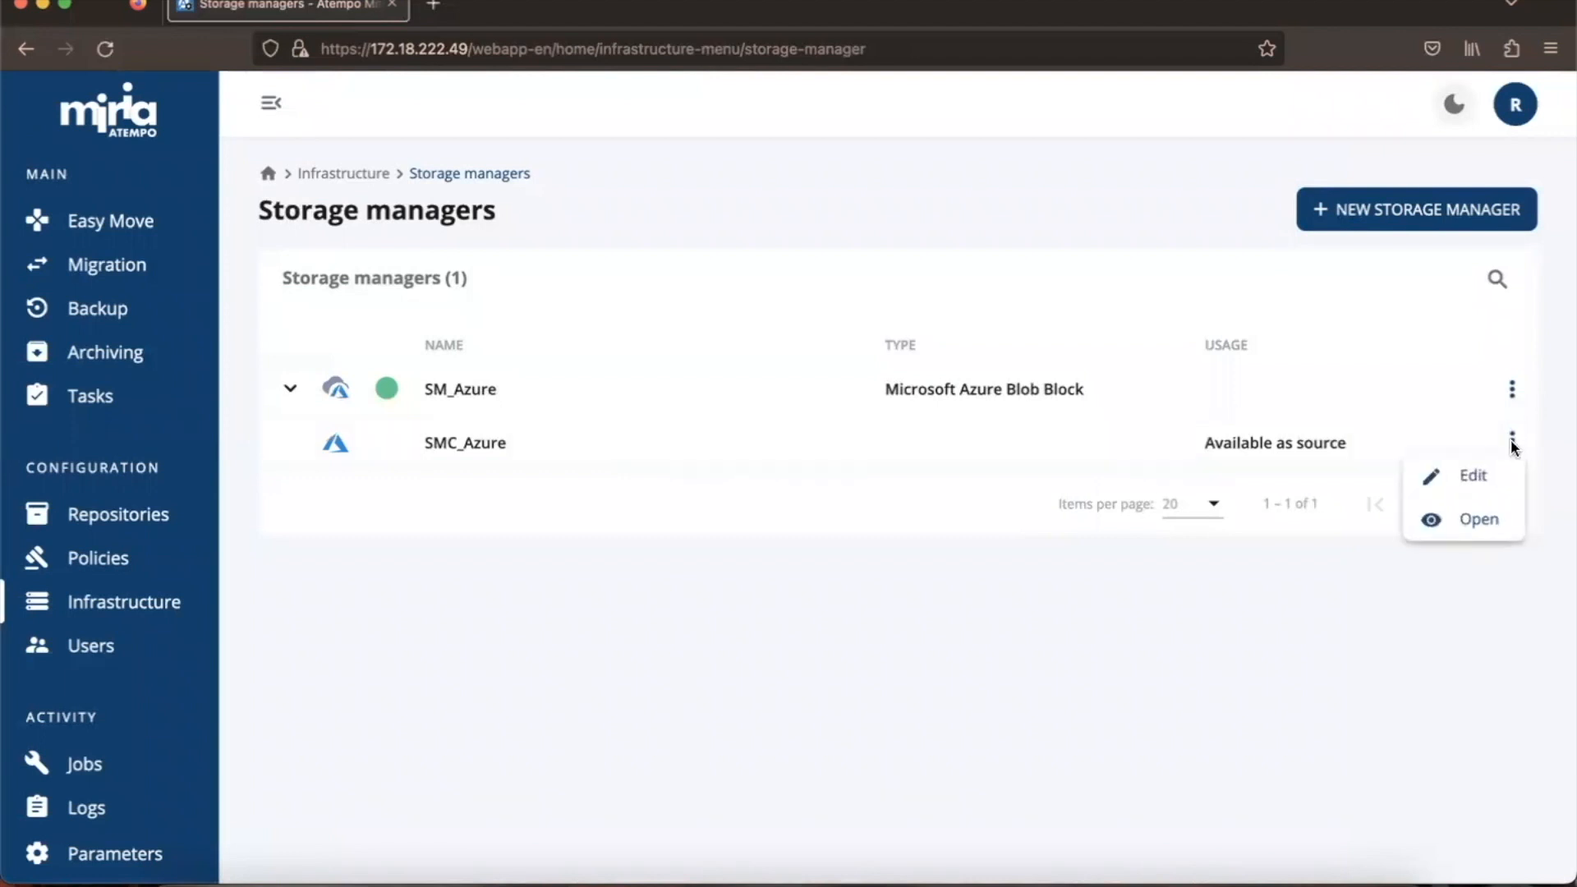
click(1472, 523)
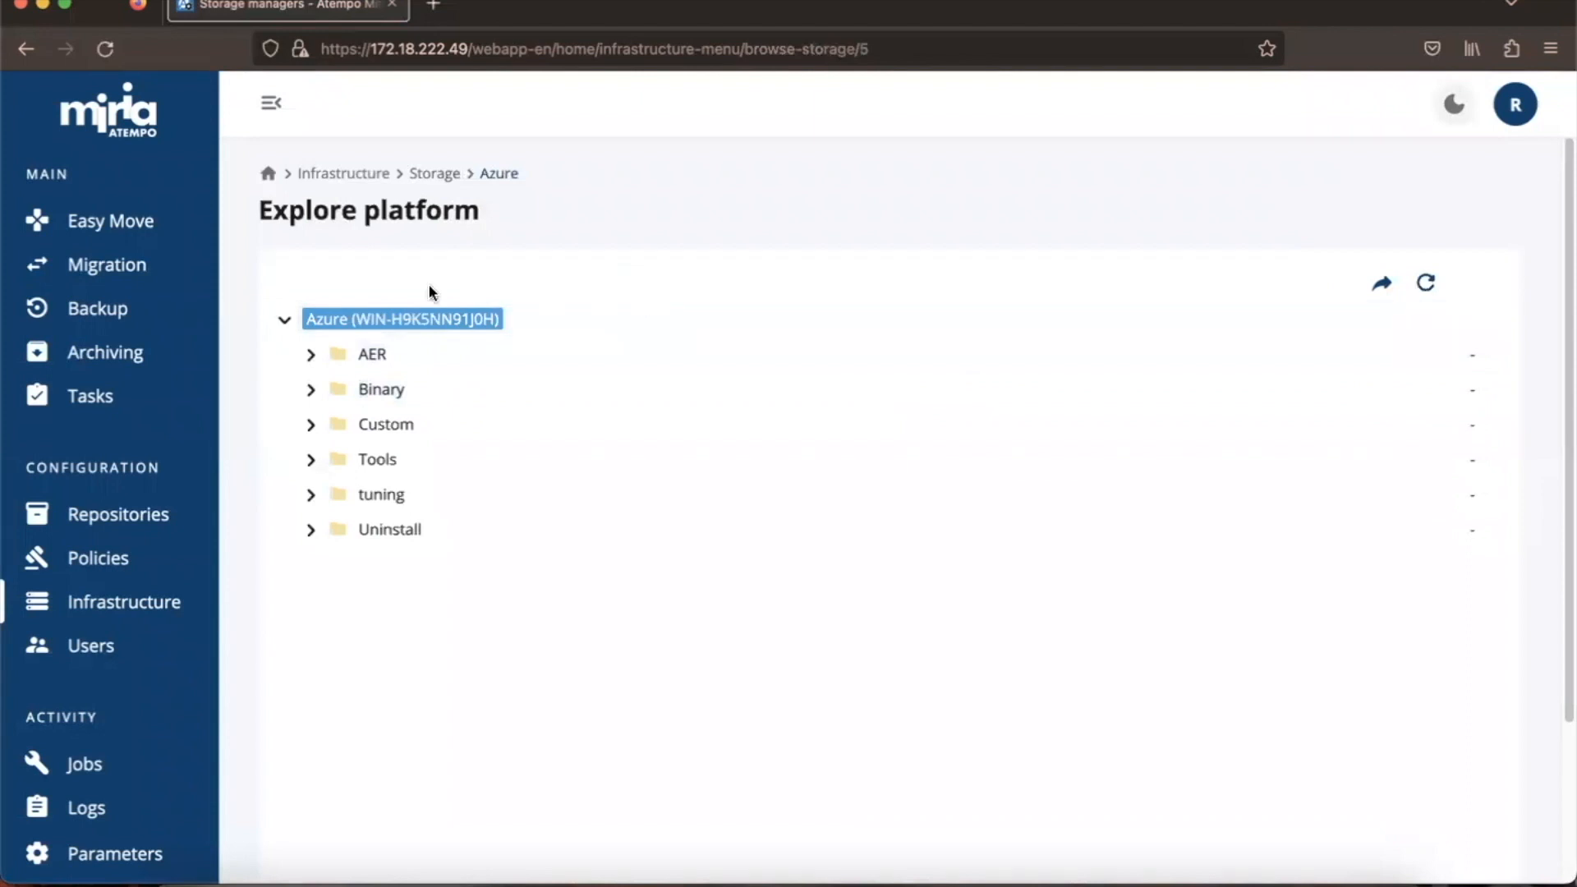
Create a migration project named Azure_Migration, with the option to create a new task enabled
click(108, 265)
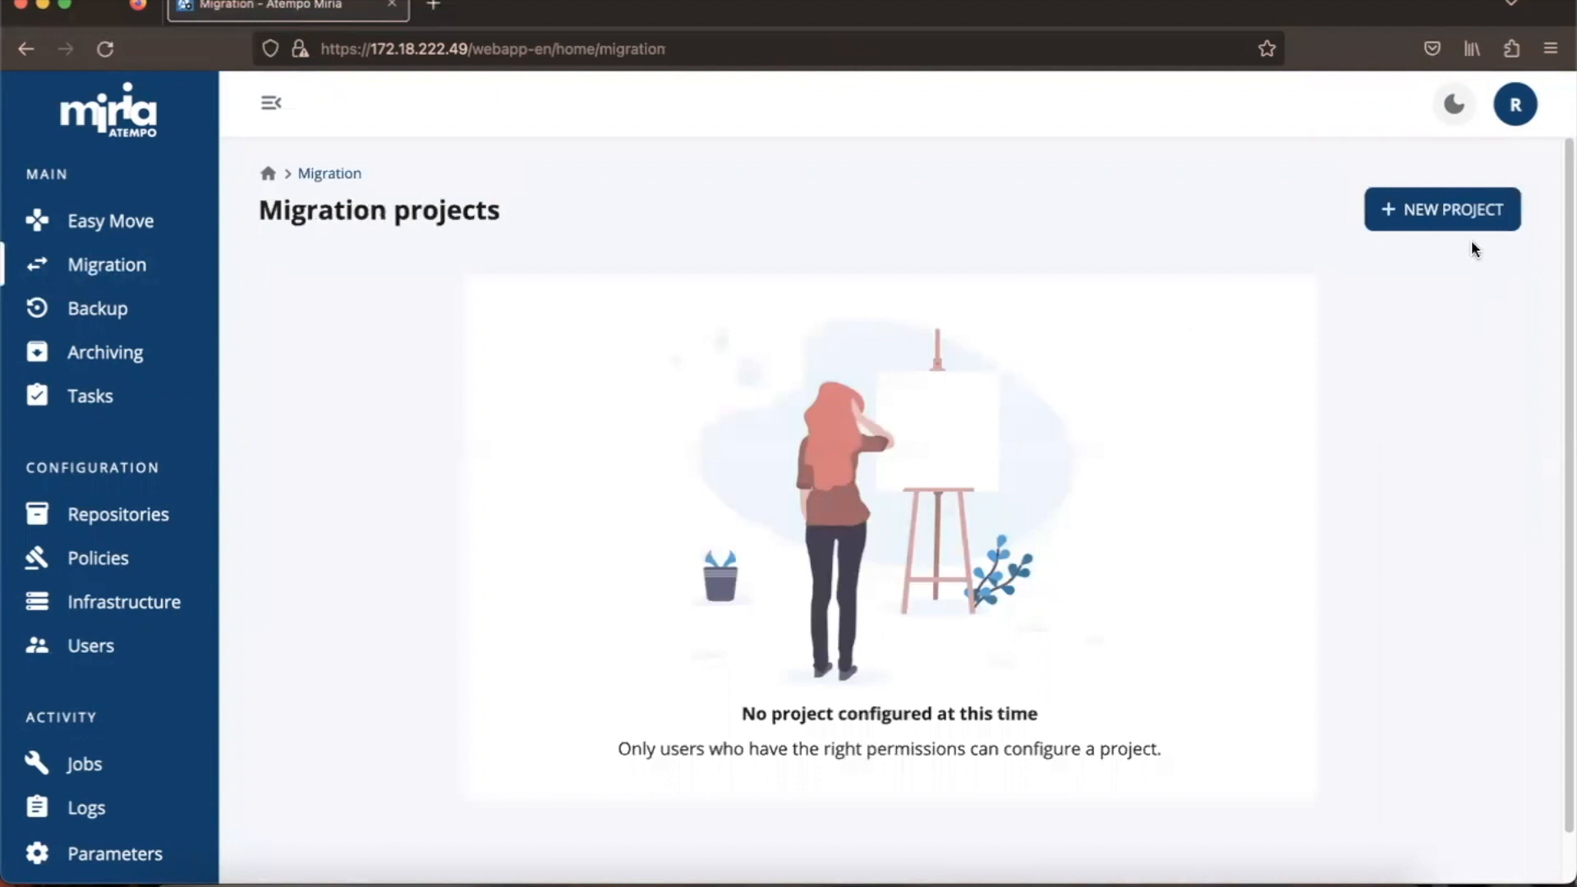
click(1443, 212)
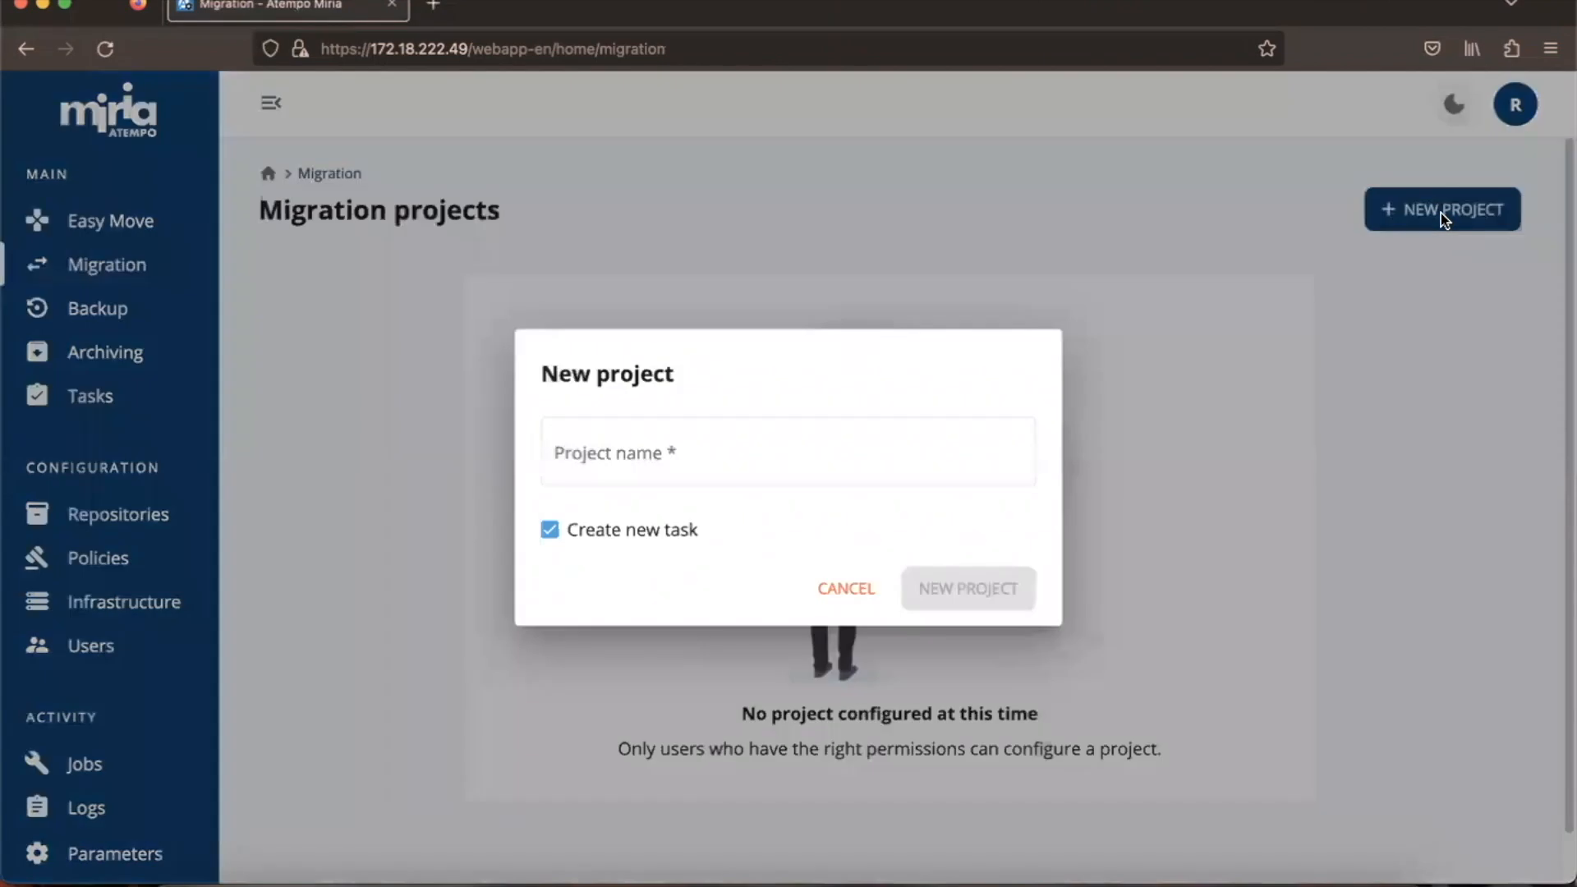
click(782, 442)
text(Azu)
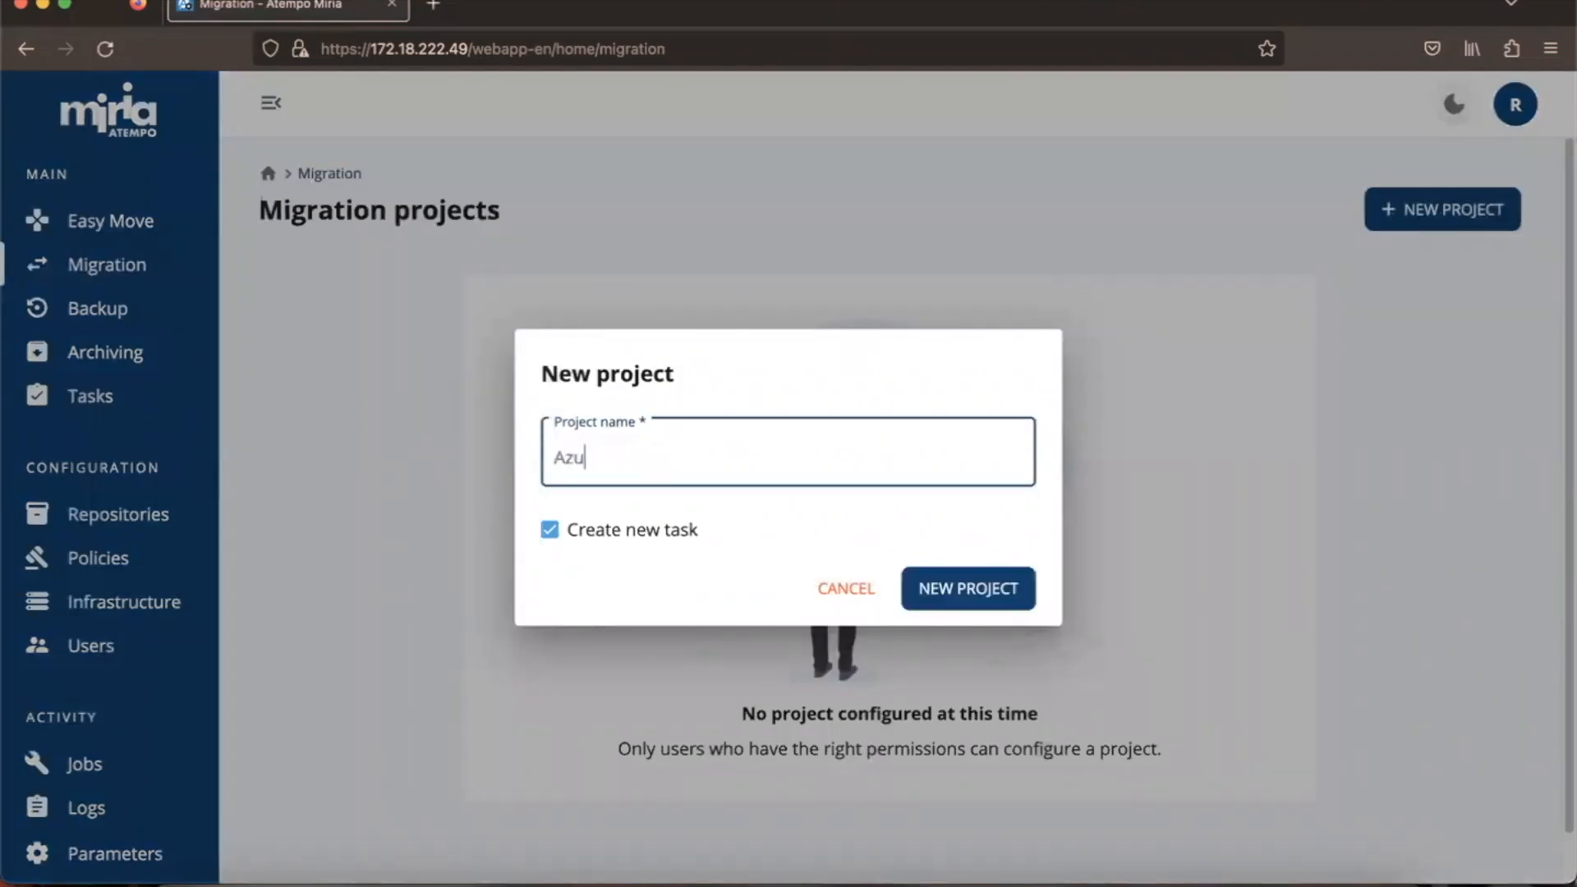
text(re_Migration)
click(966, 598)
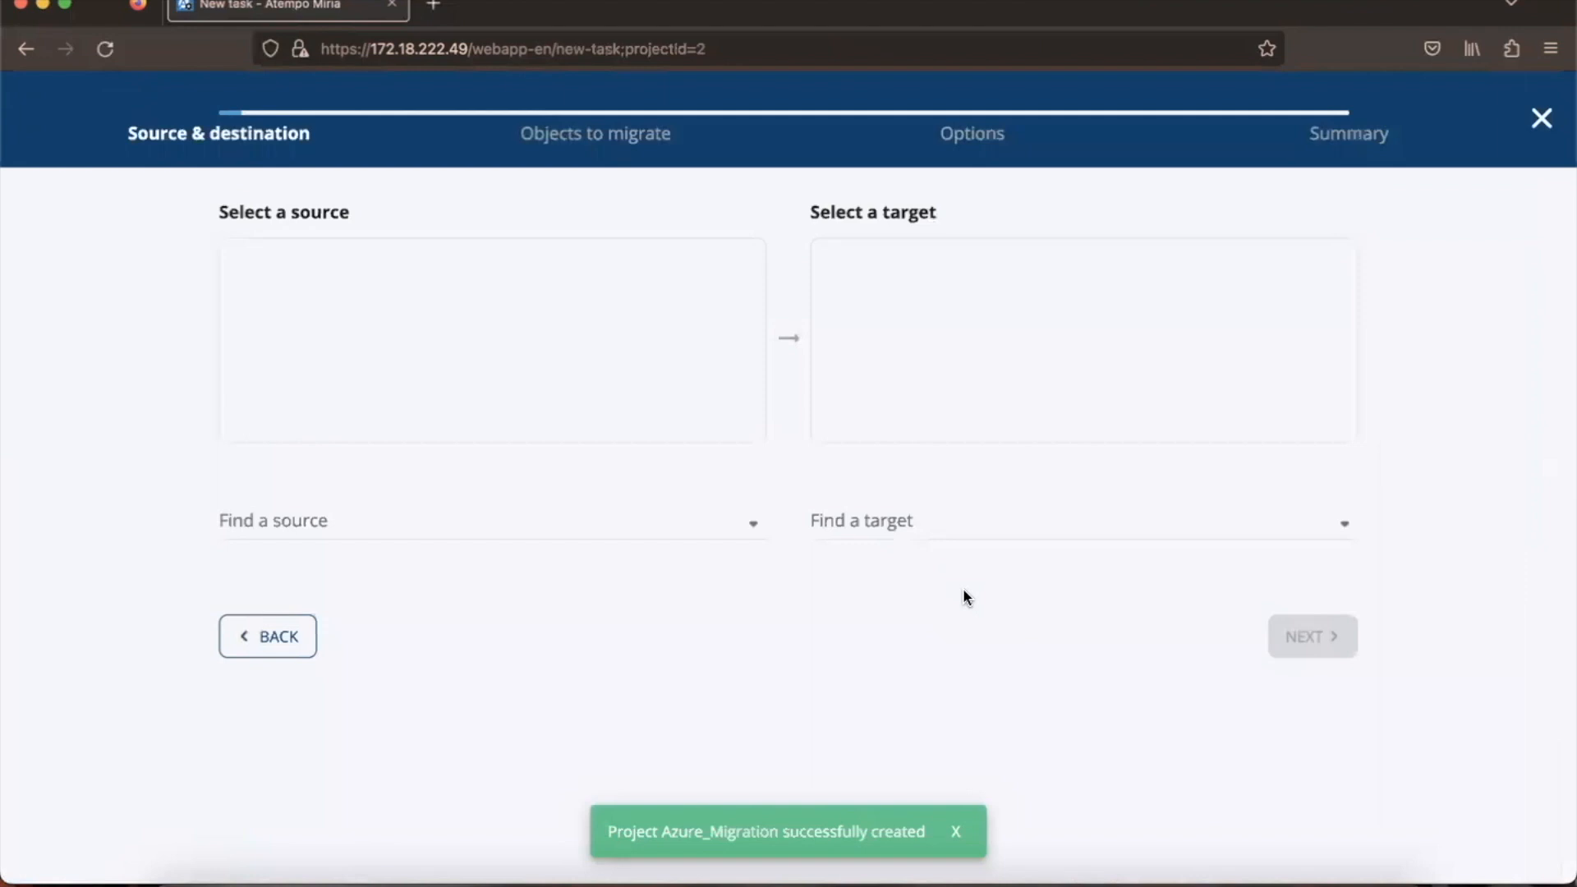
Set WIN-FILESERVER (Windows) as the migration task's source and Azure as its target
click(339, 524)
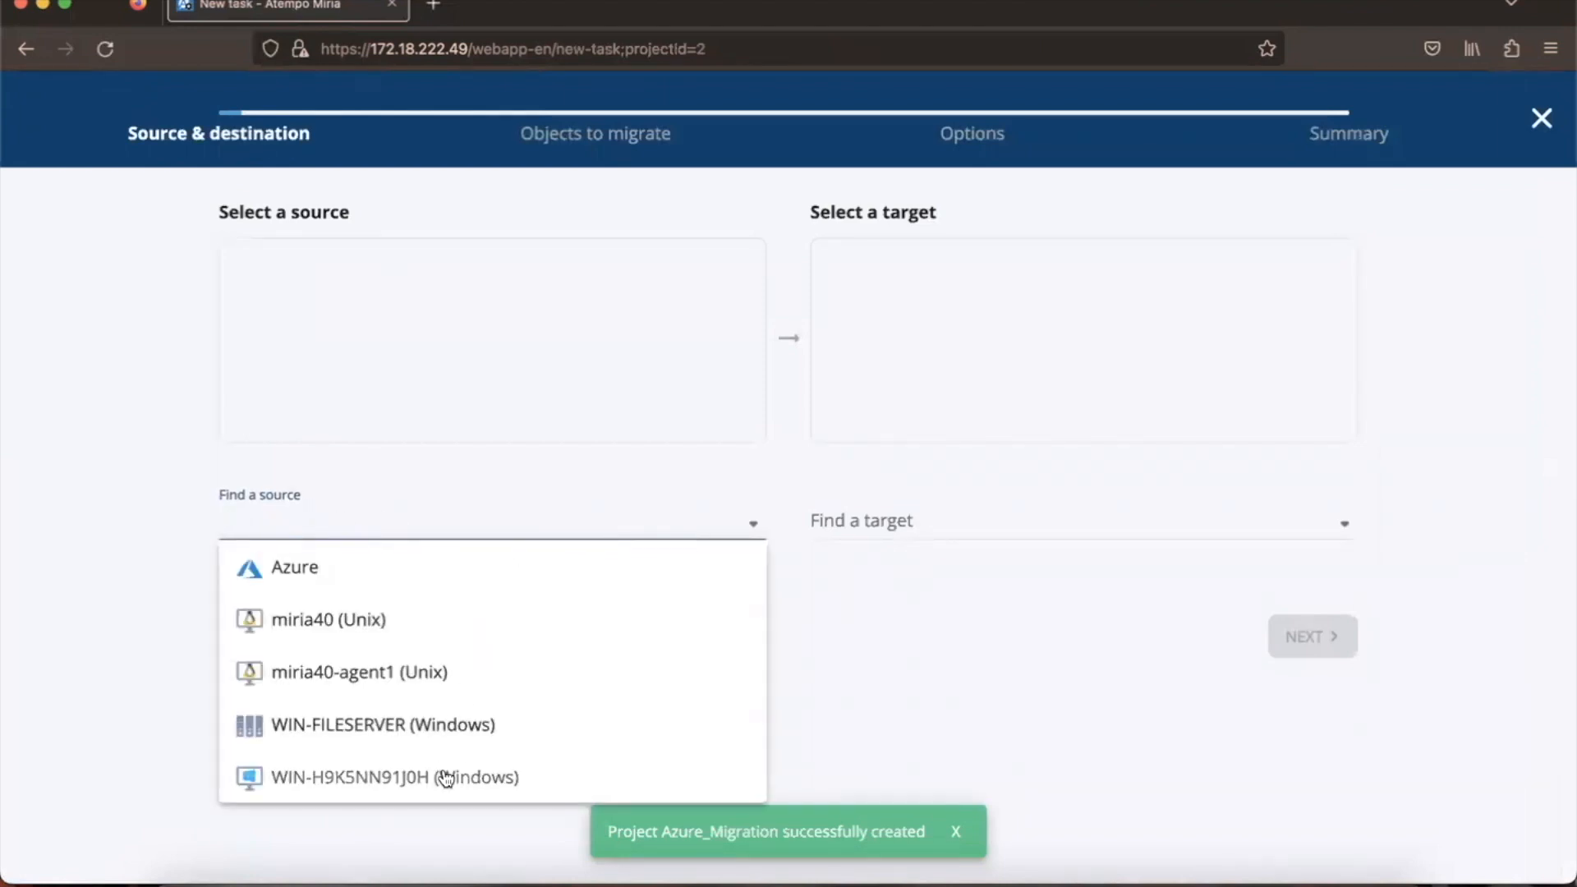
click(439, 729)
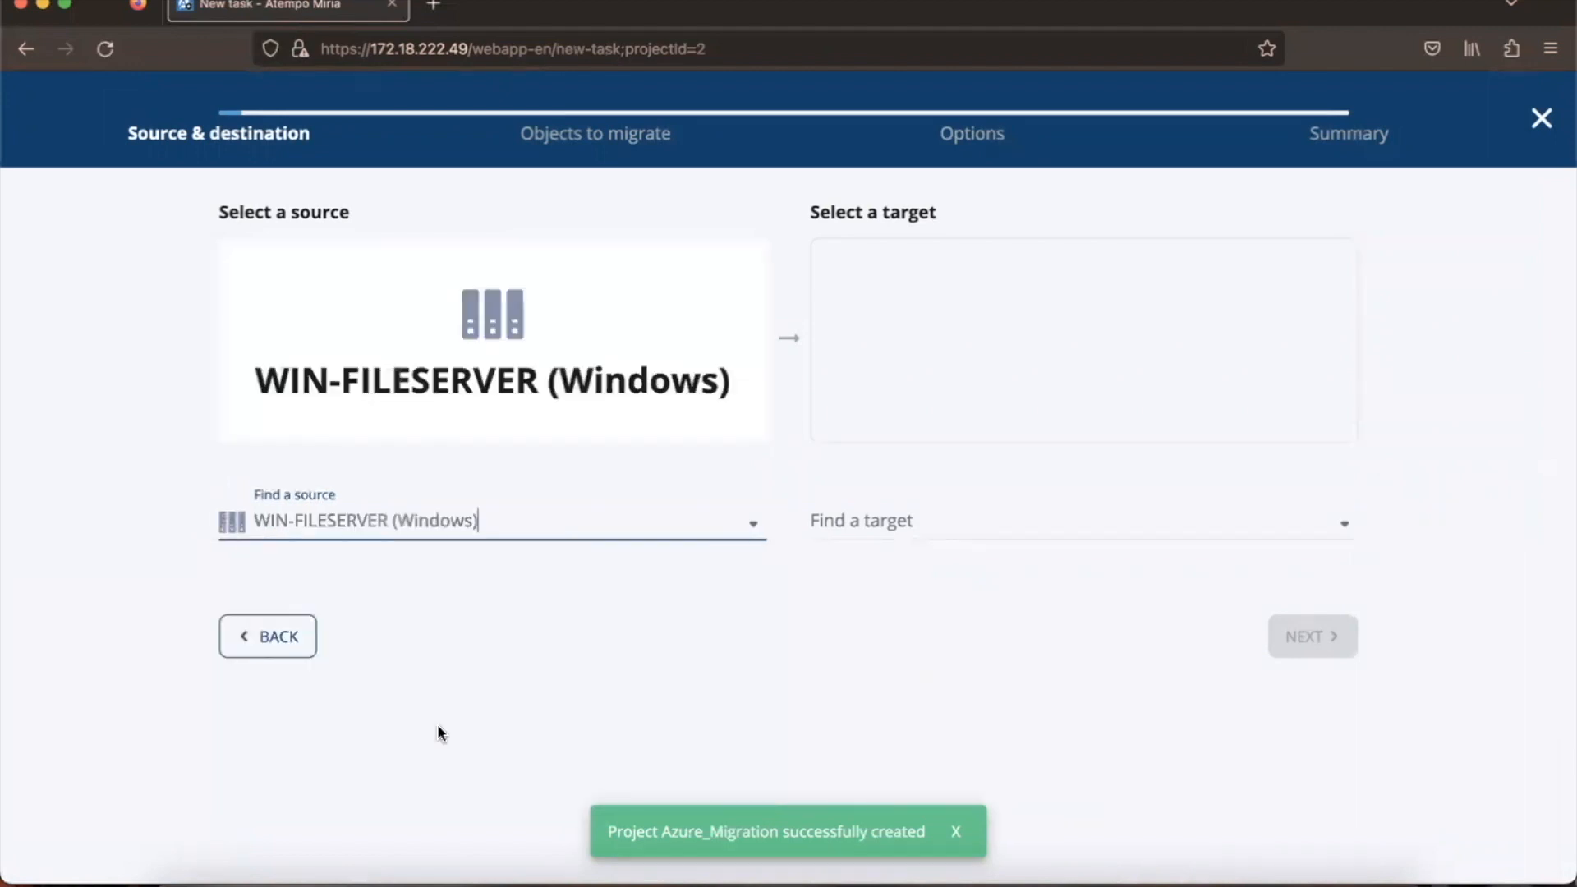
click(931, 523)
click(892, 566)
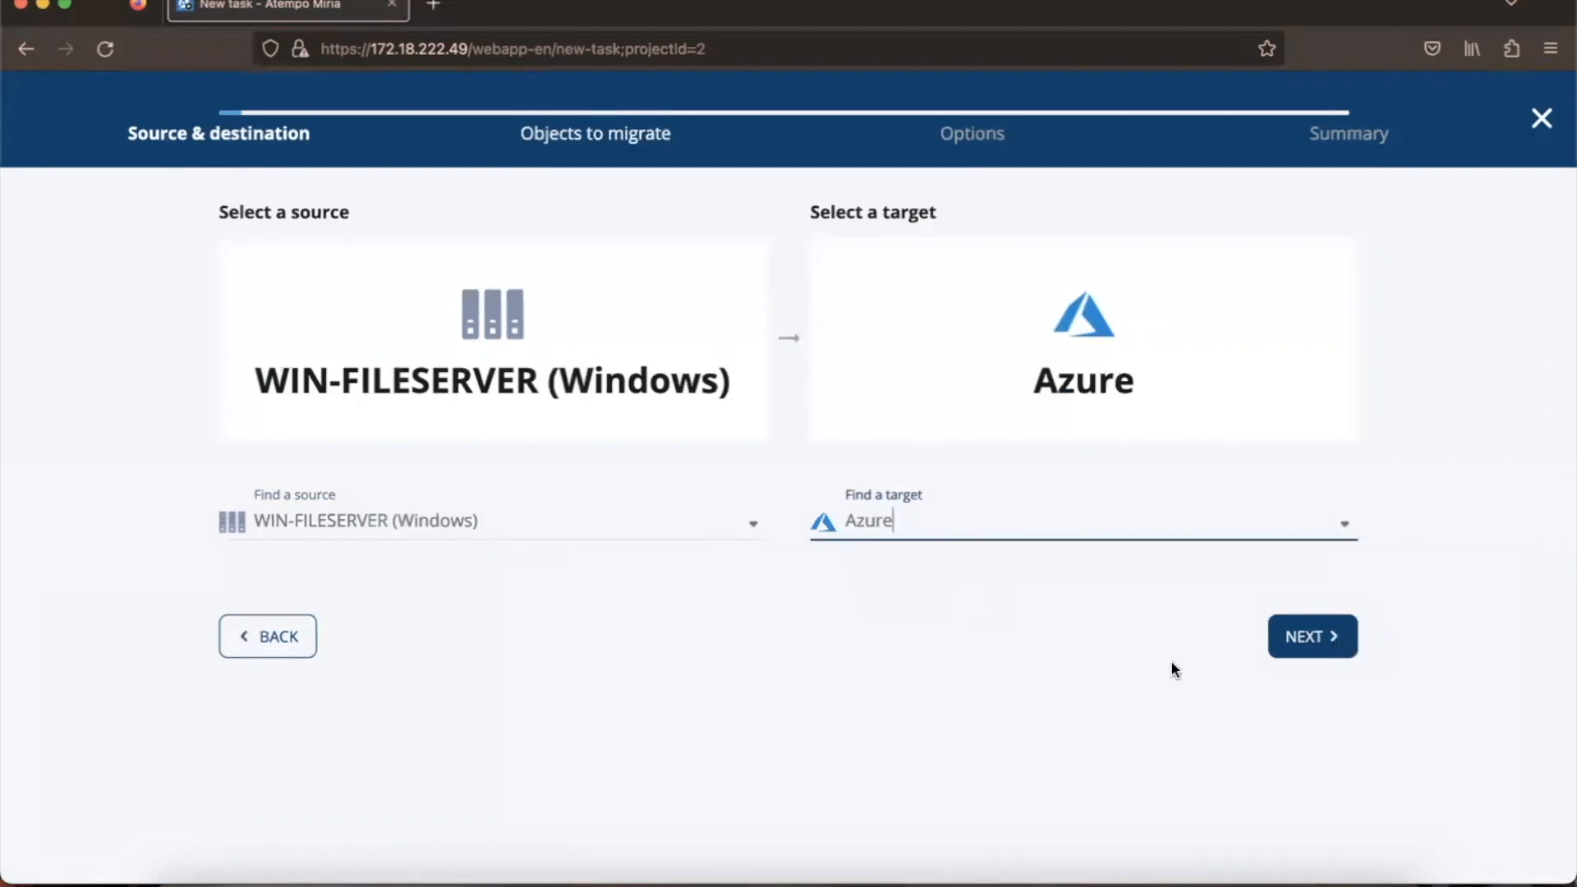
click(1313, 637)
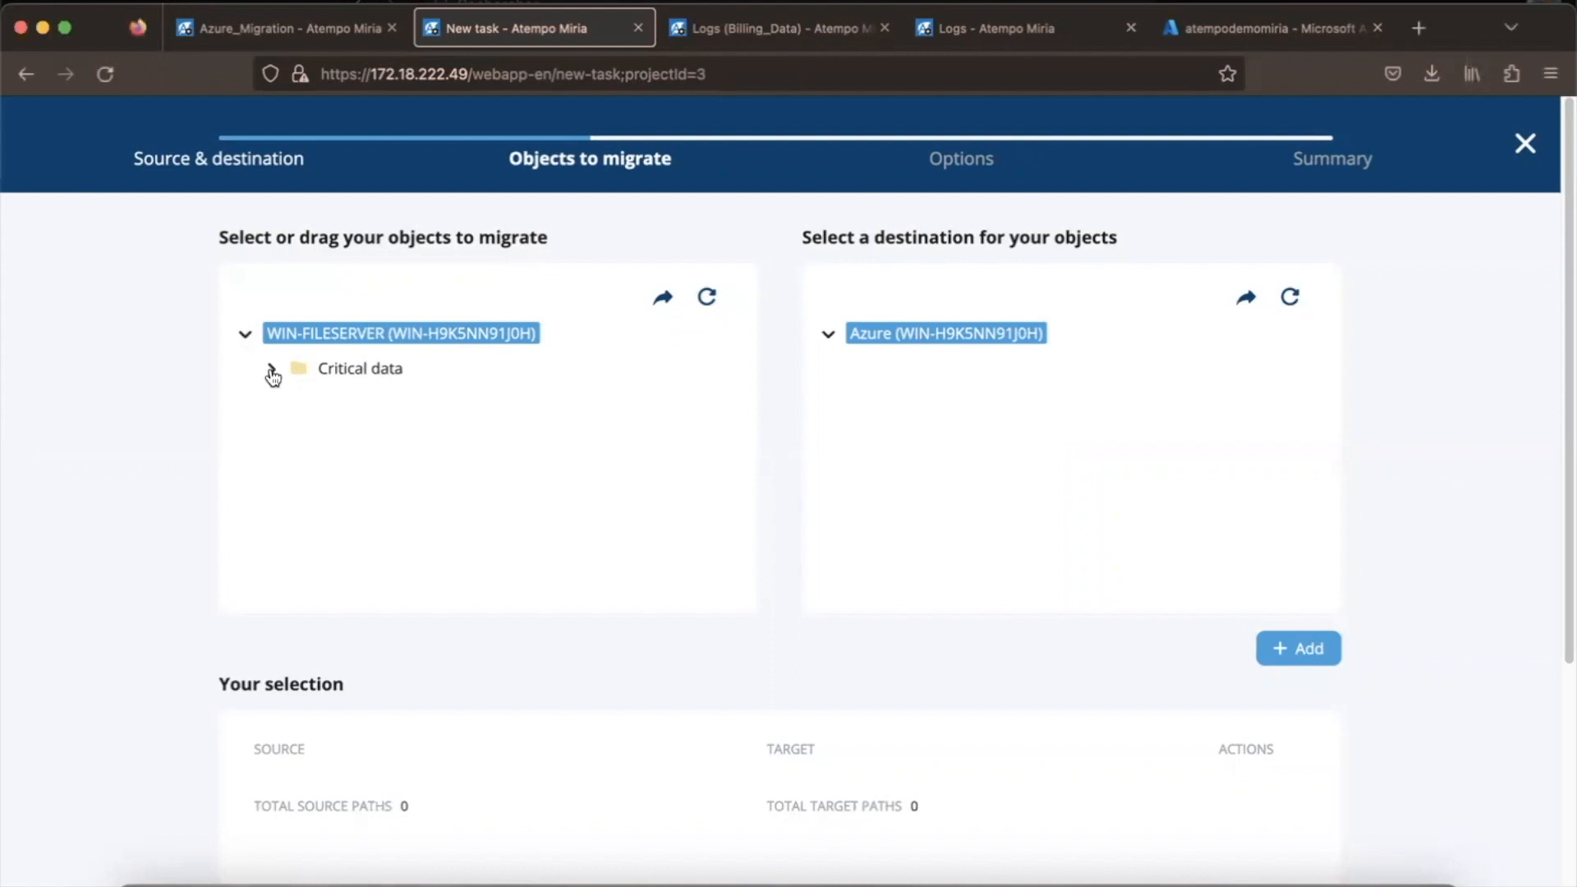
Add the Billing Data folder from Critical data to the migration selection, with the Azure root as destination
click(272, 371)
click(349, 406)
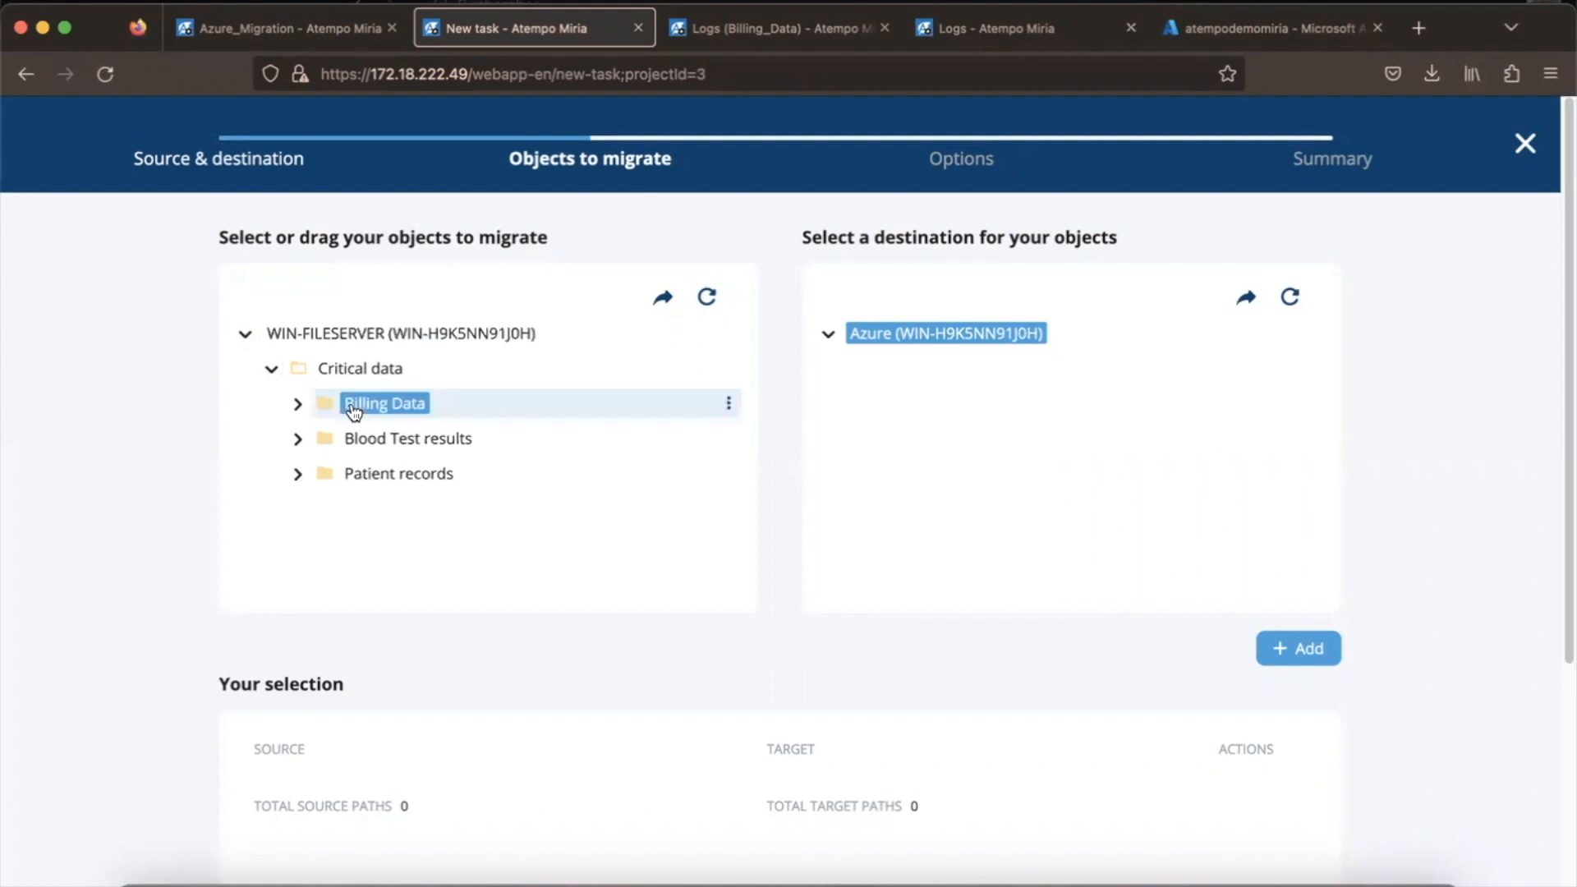
click(1297, 649)
scroll(944, 674, down, 4)
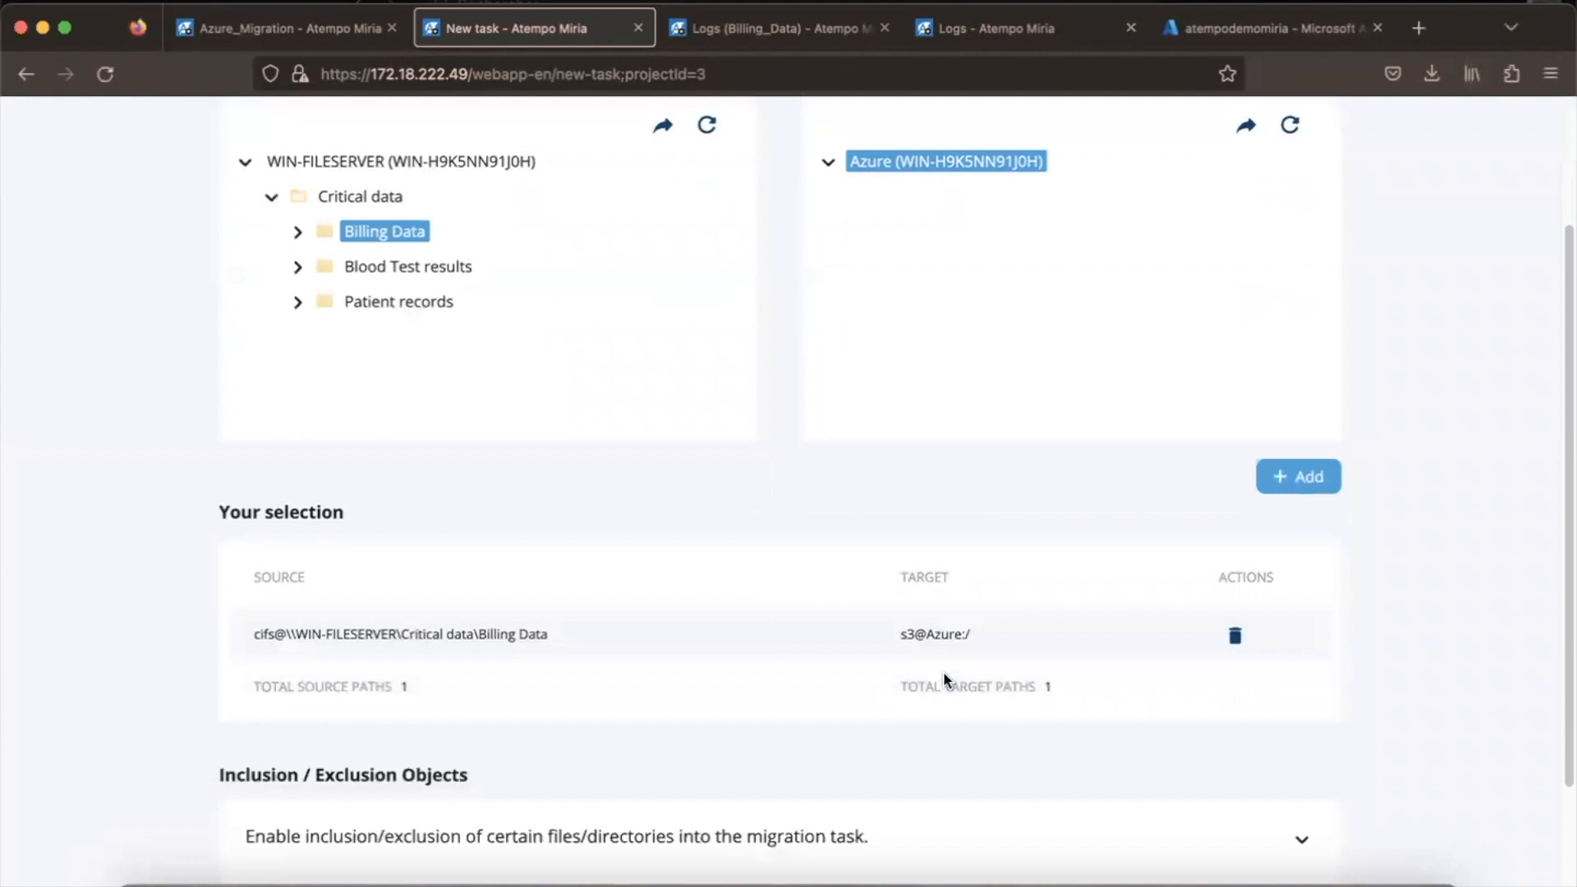
scroll(942, 675, down, 3)
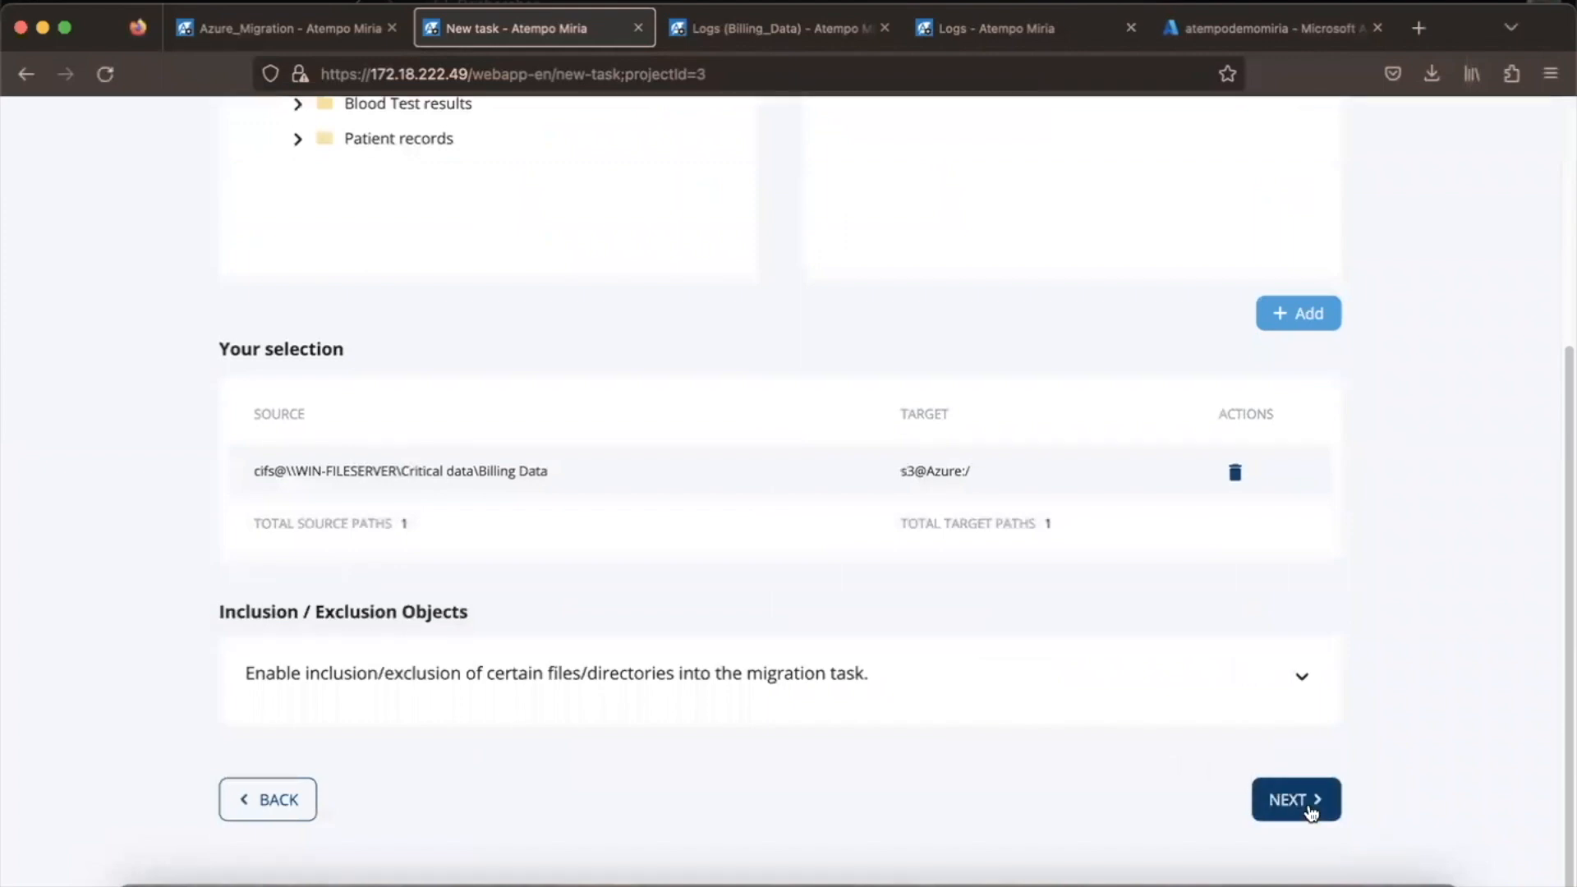
click(1311, 812)
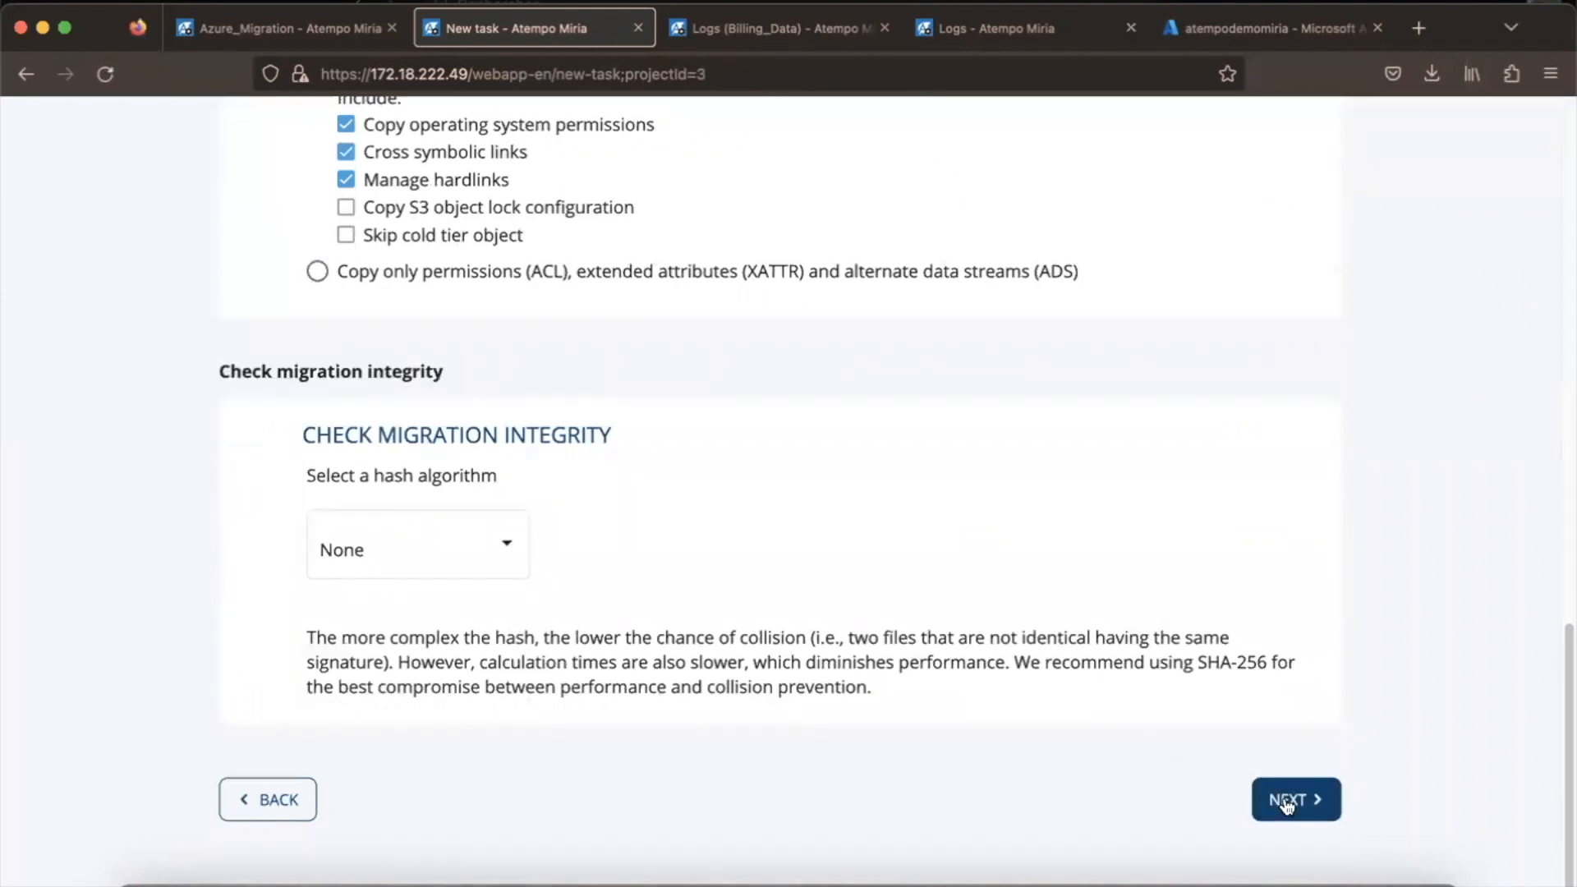
Accept the migration options without a hash algorithm and create the task as Billing_Data_2 in the Azure_migration project
click(1286, 803)
click(662, 433)
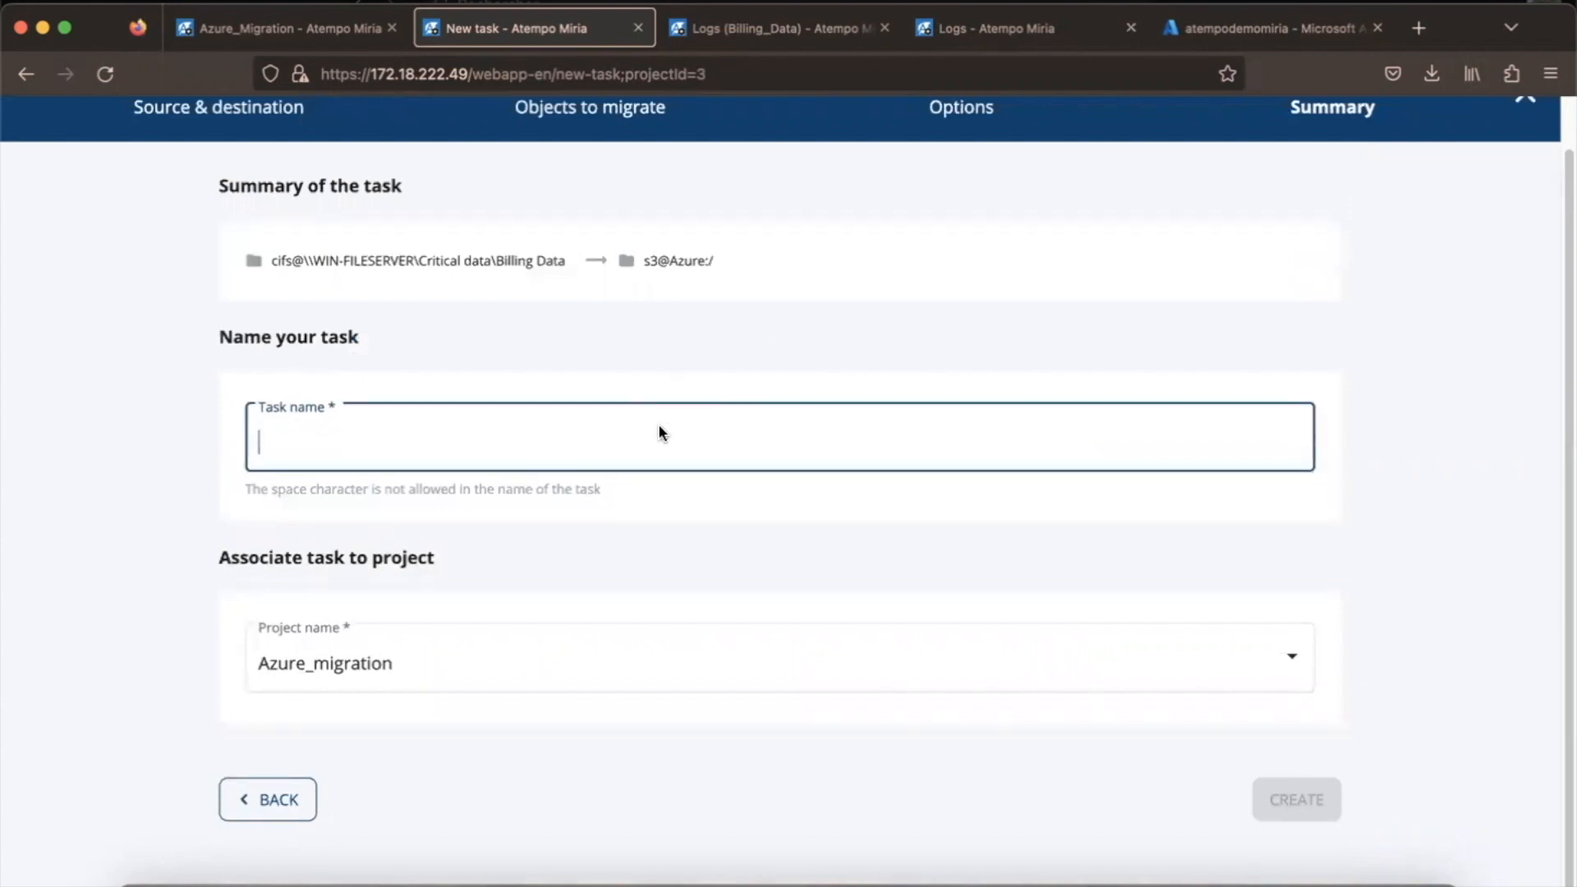
text(Billing)
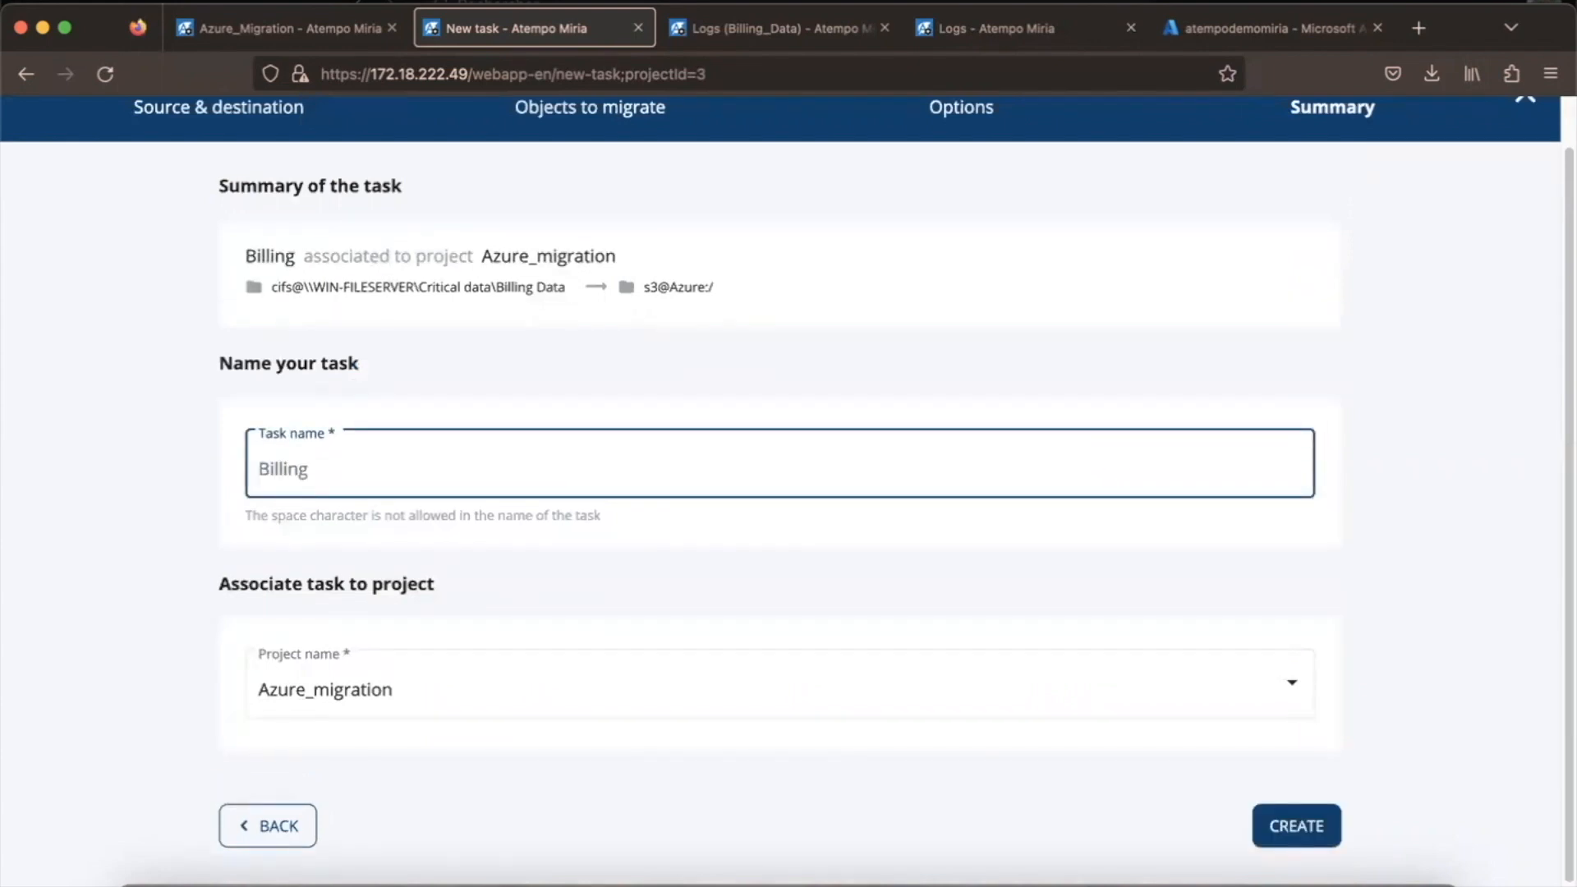
text(_Data_)
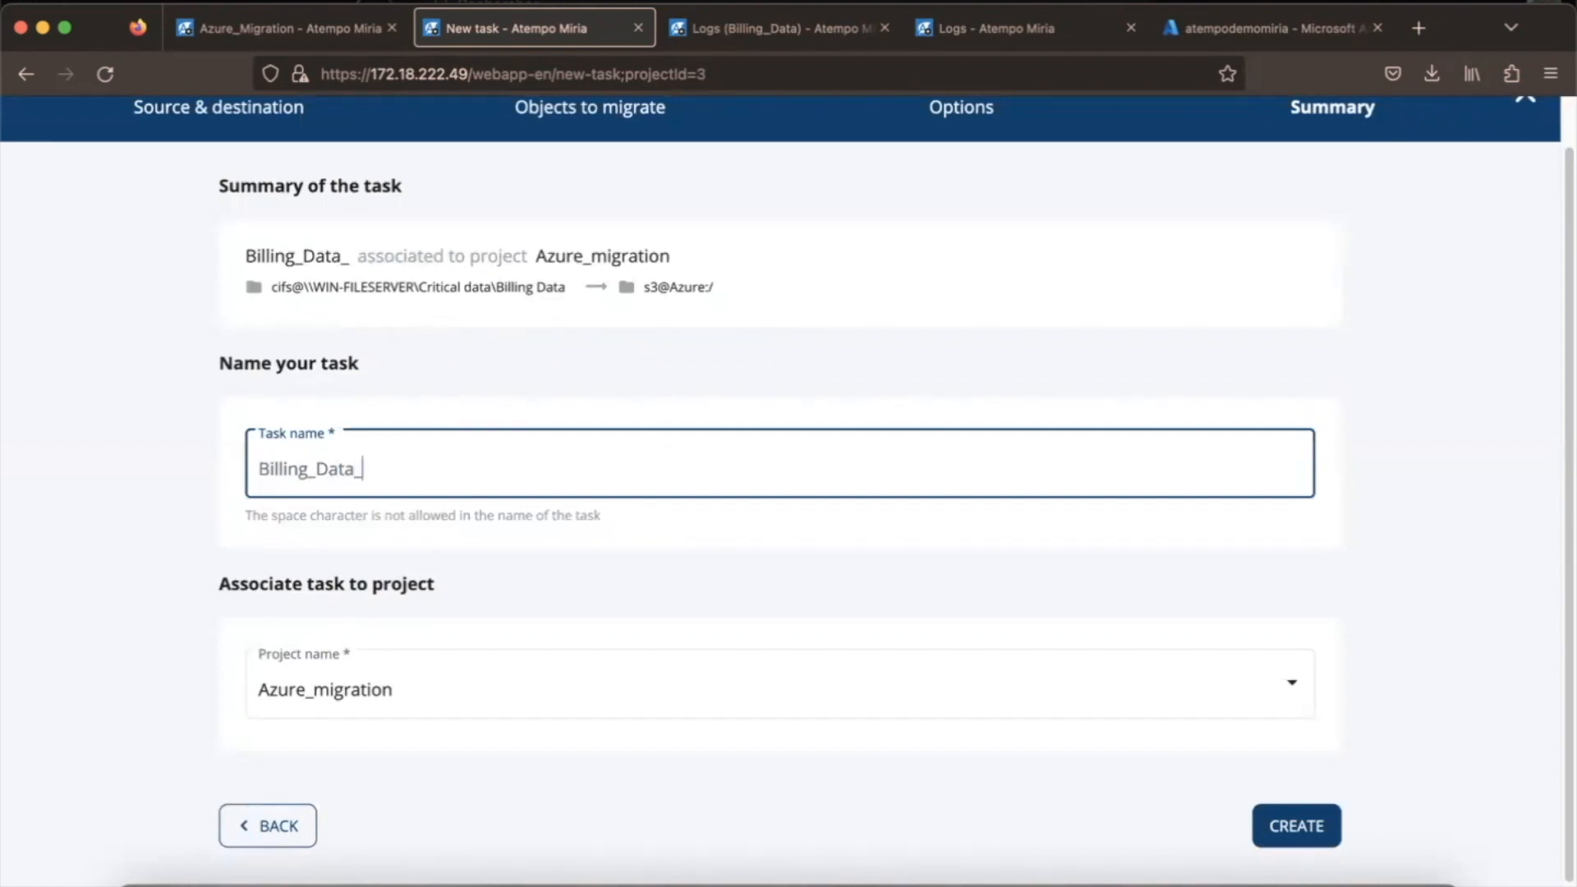
text(2)
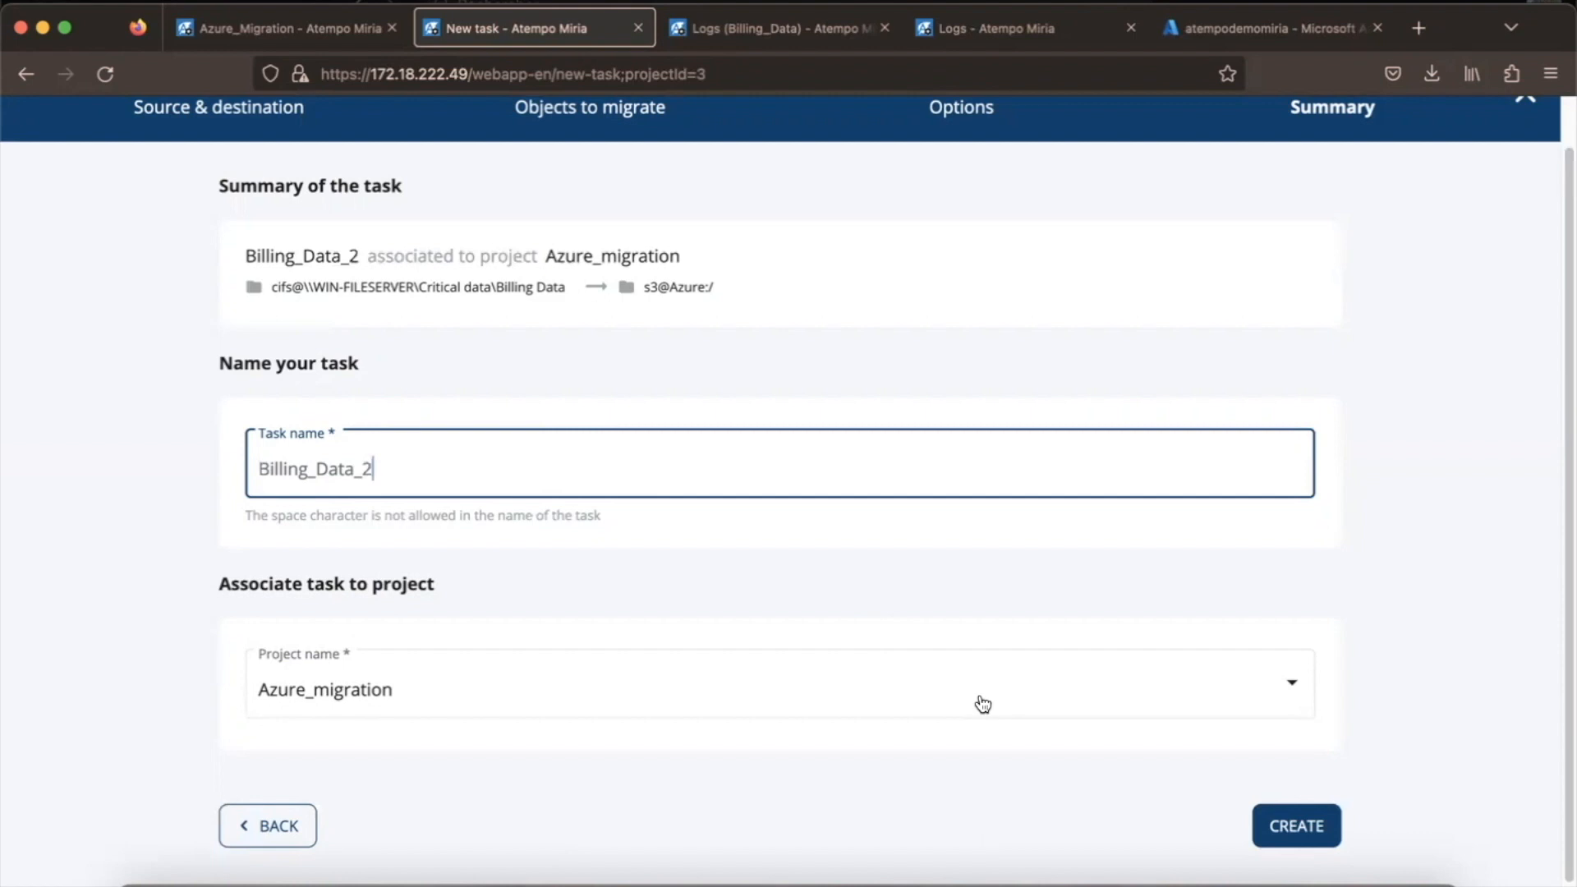
click(1304, 821)
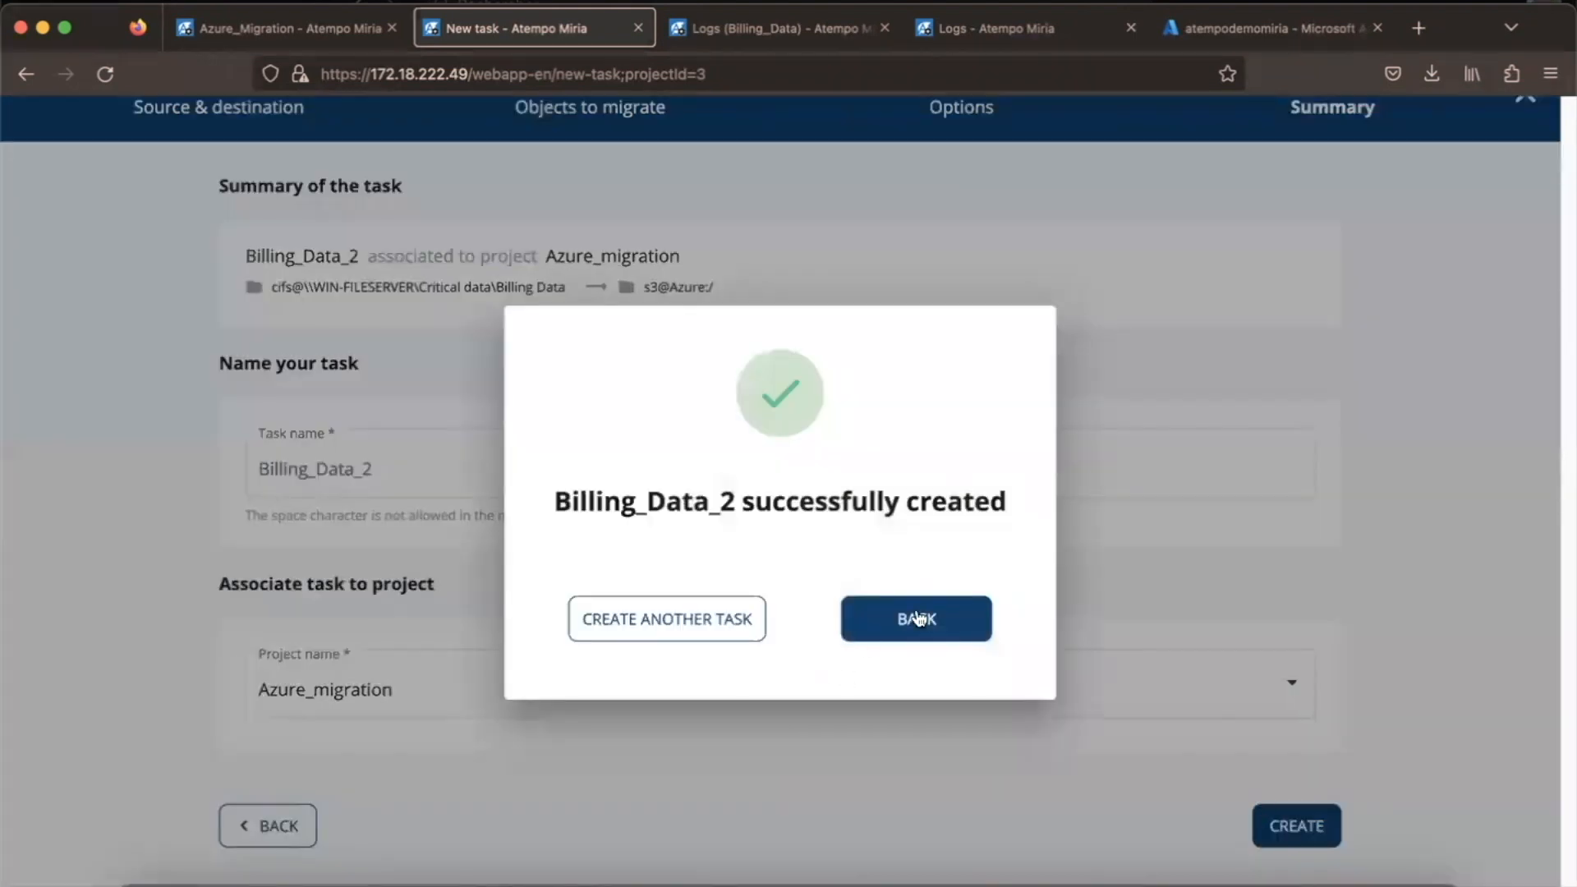
click(988, 626)
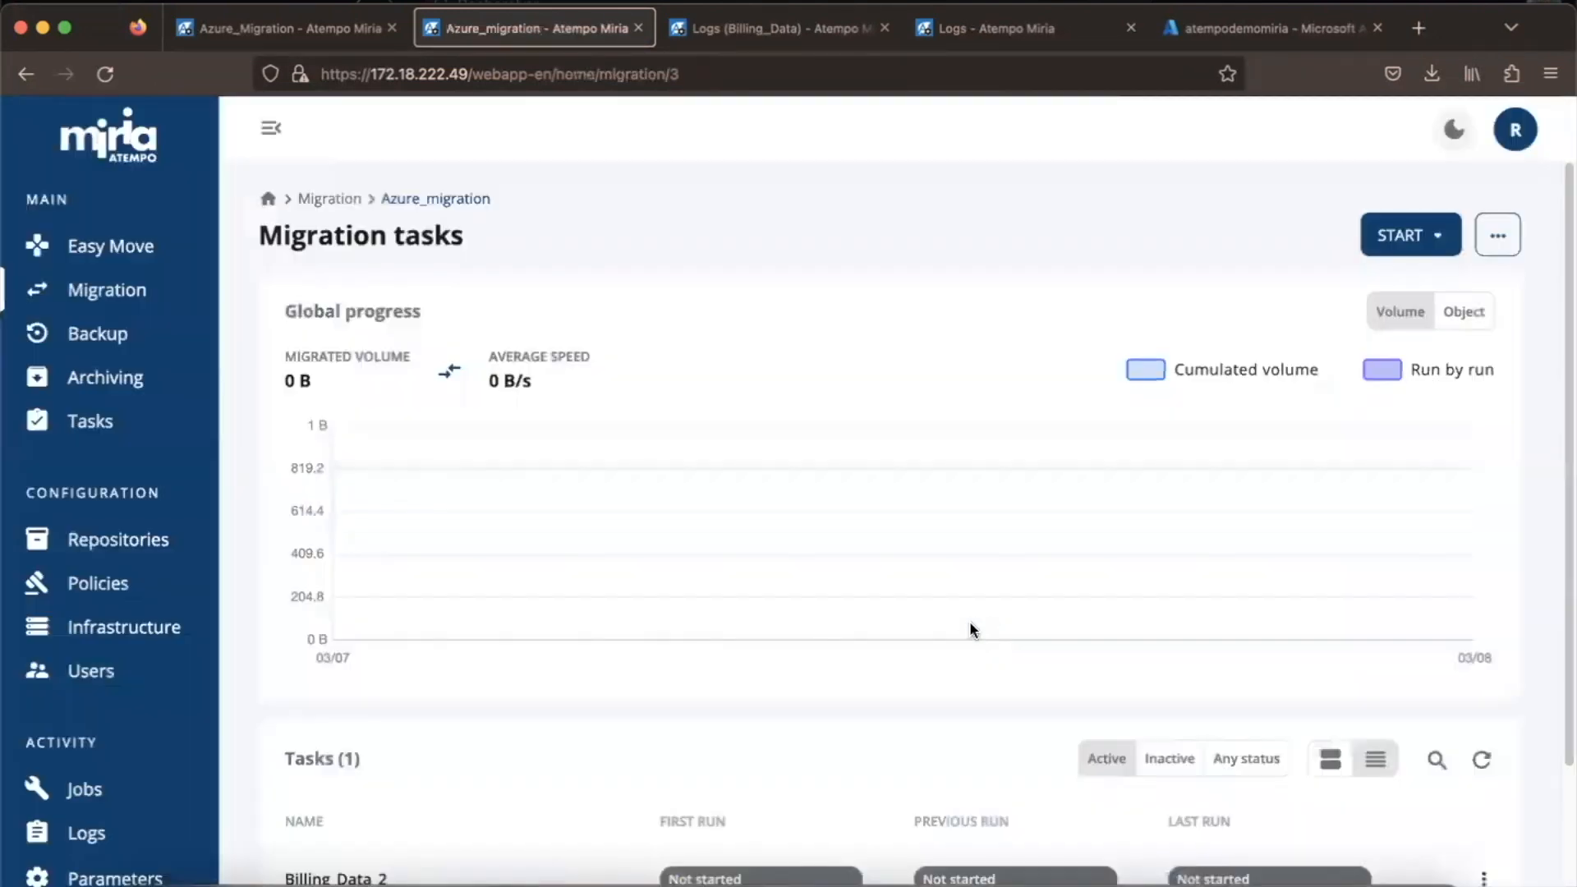
Start the Billing_Data_2 migration task and confirm the launch
scroll(551, 590, down, 2)
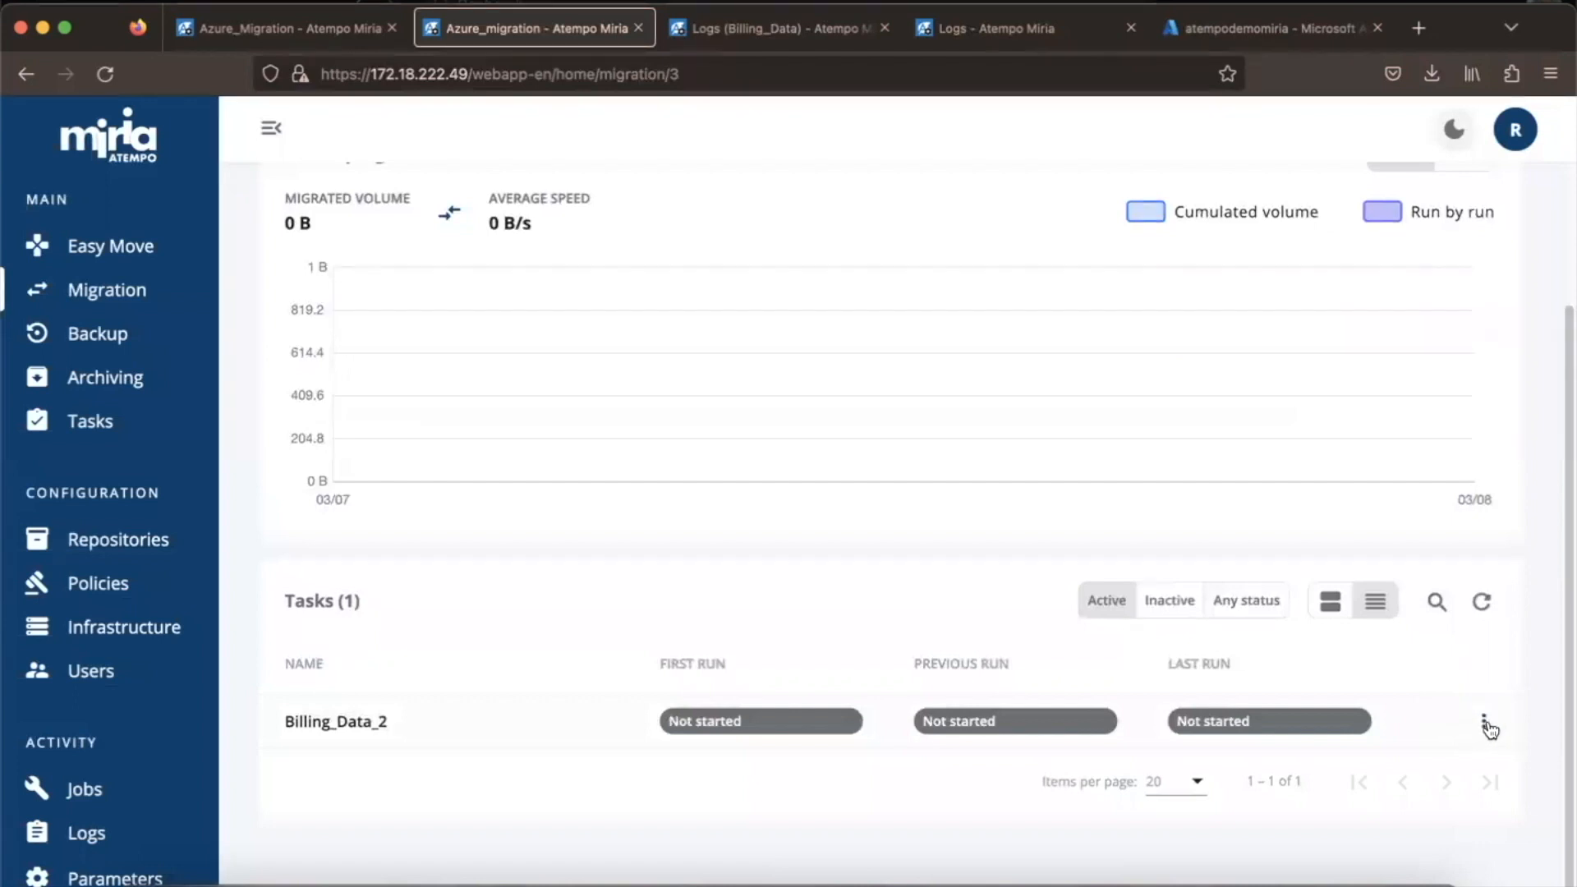
click(1484, 722)
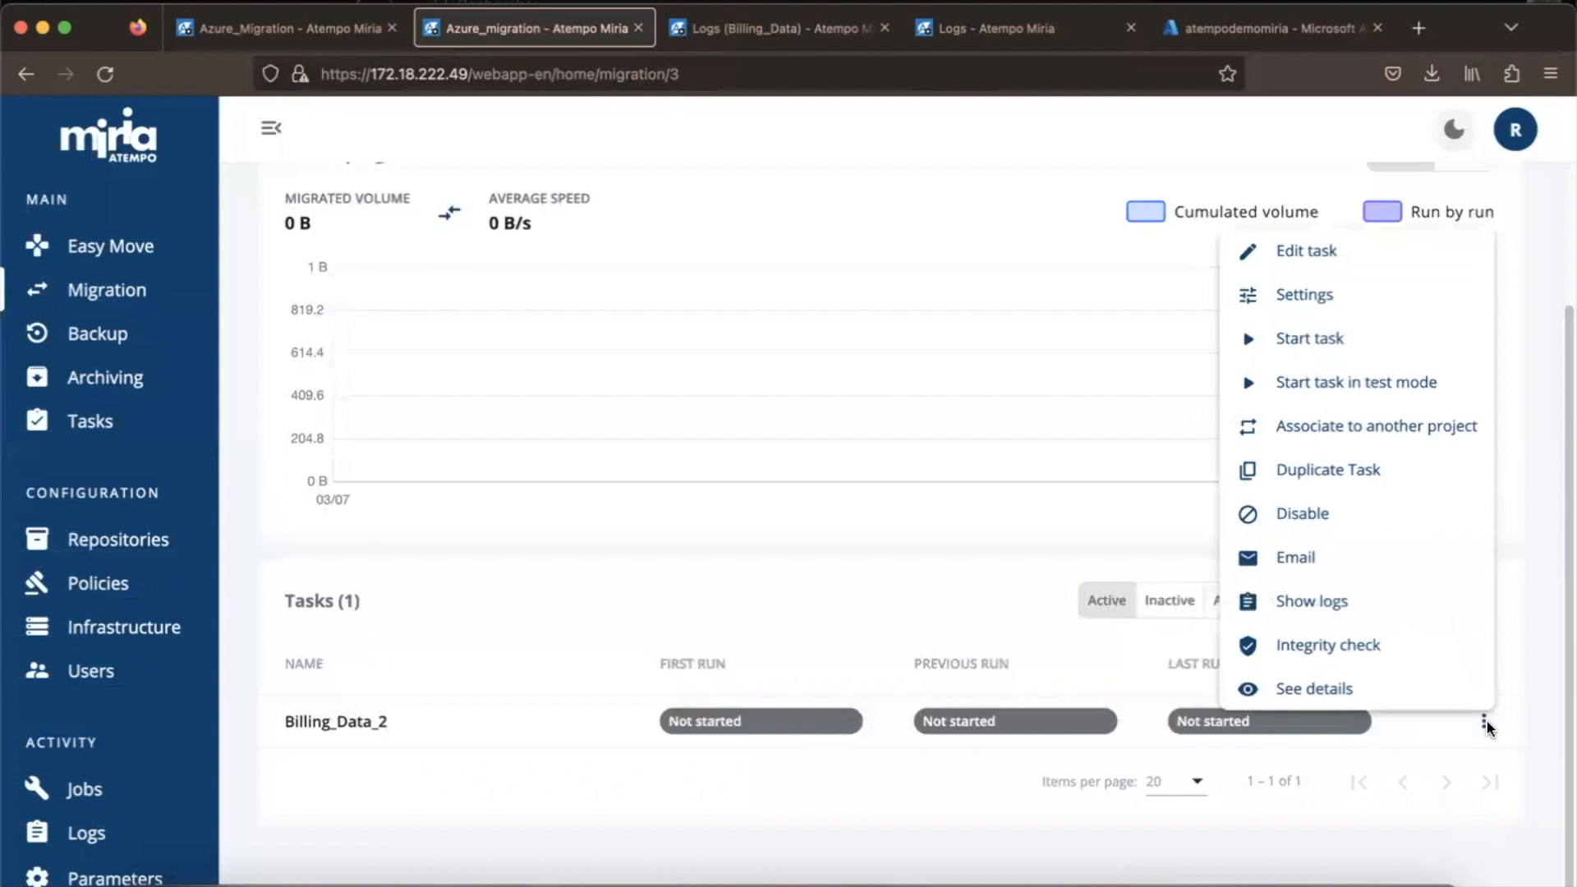
click(1307, 338)
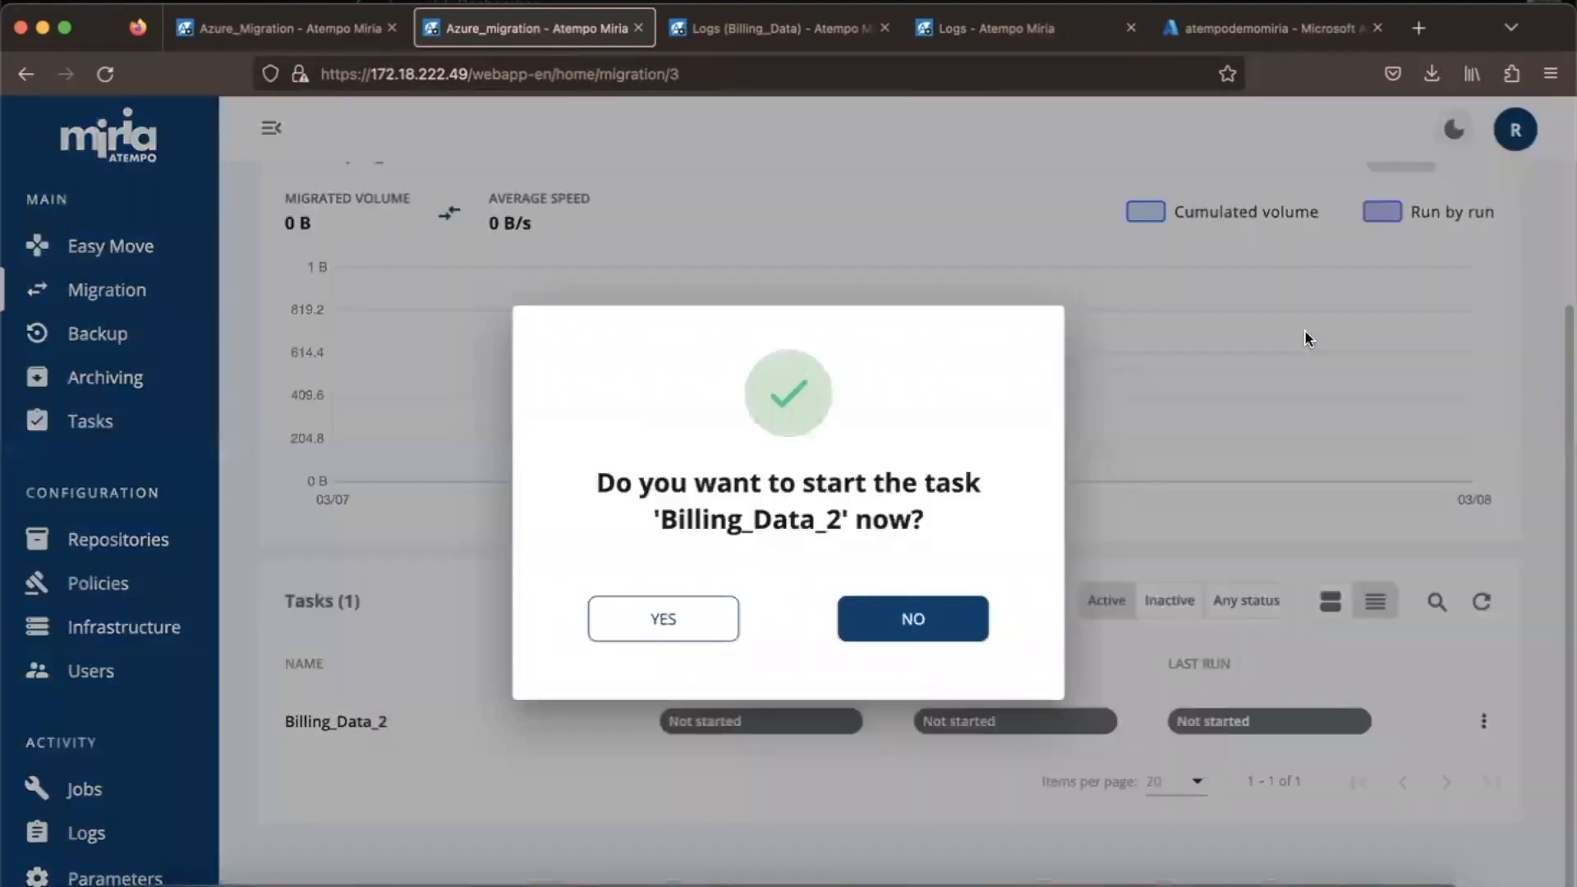
click(699, 625)
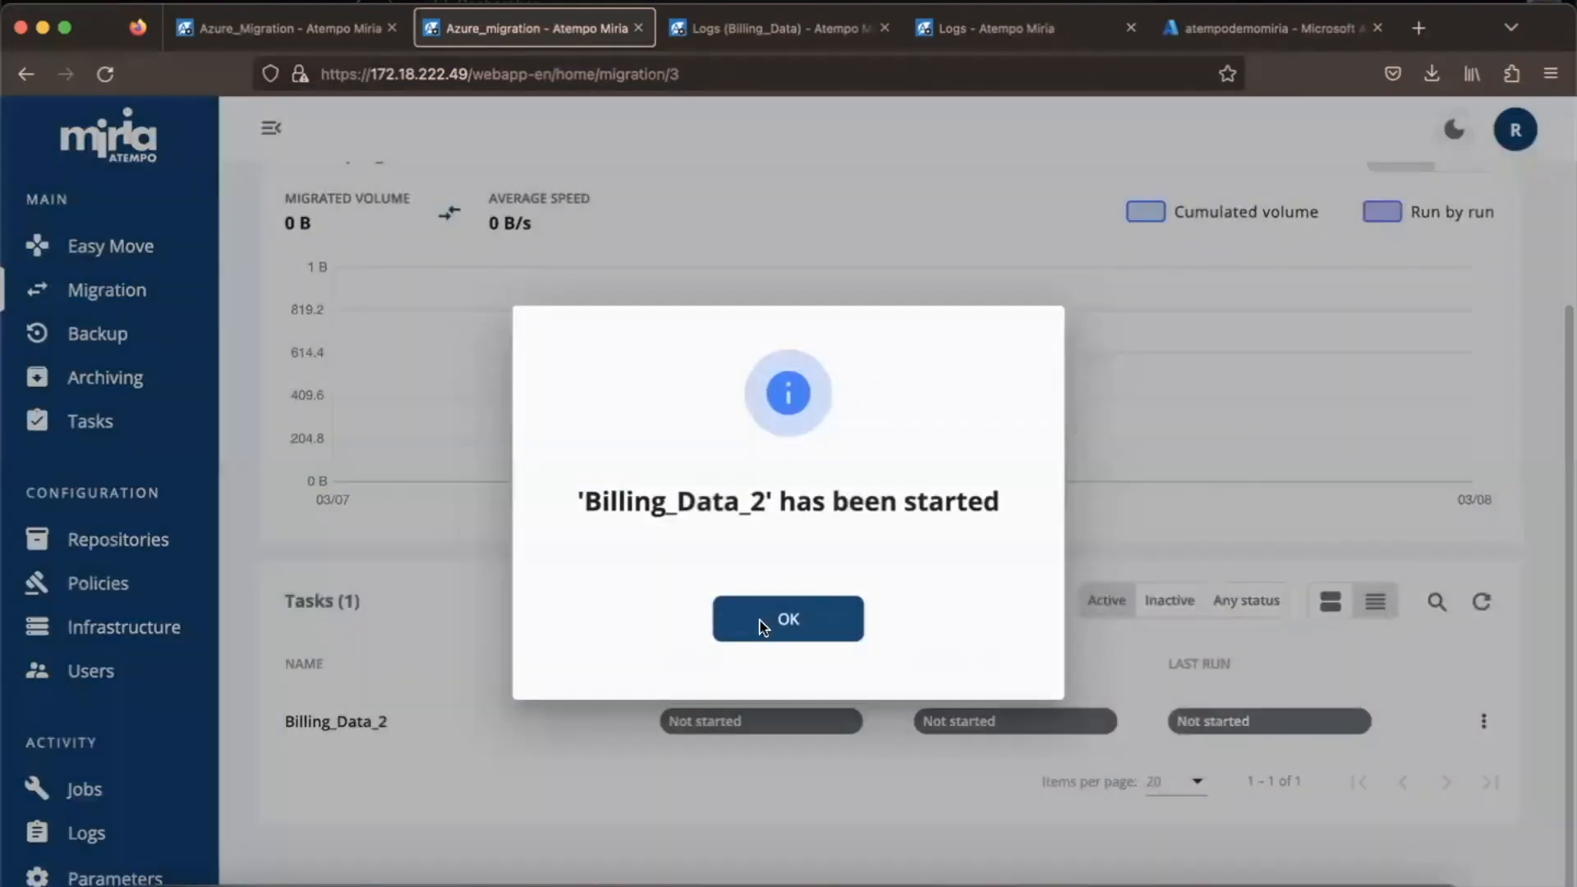
click(757, 618)
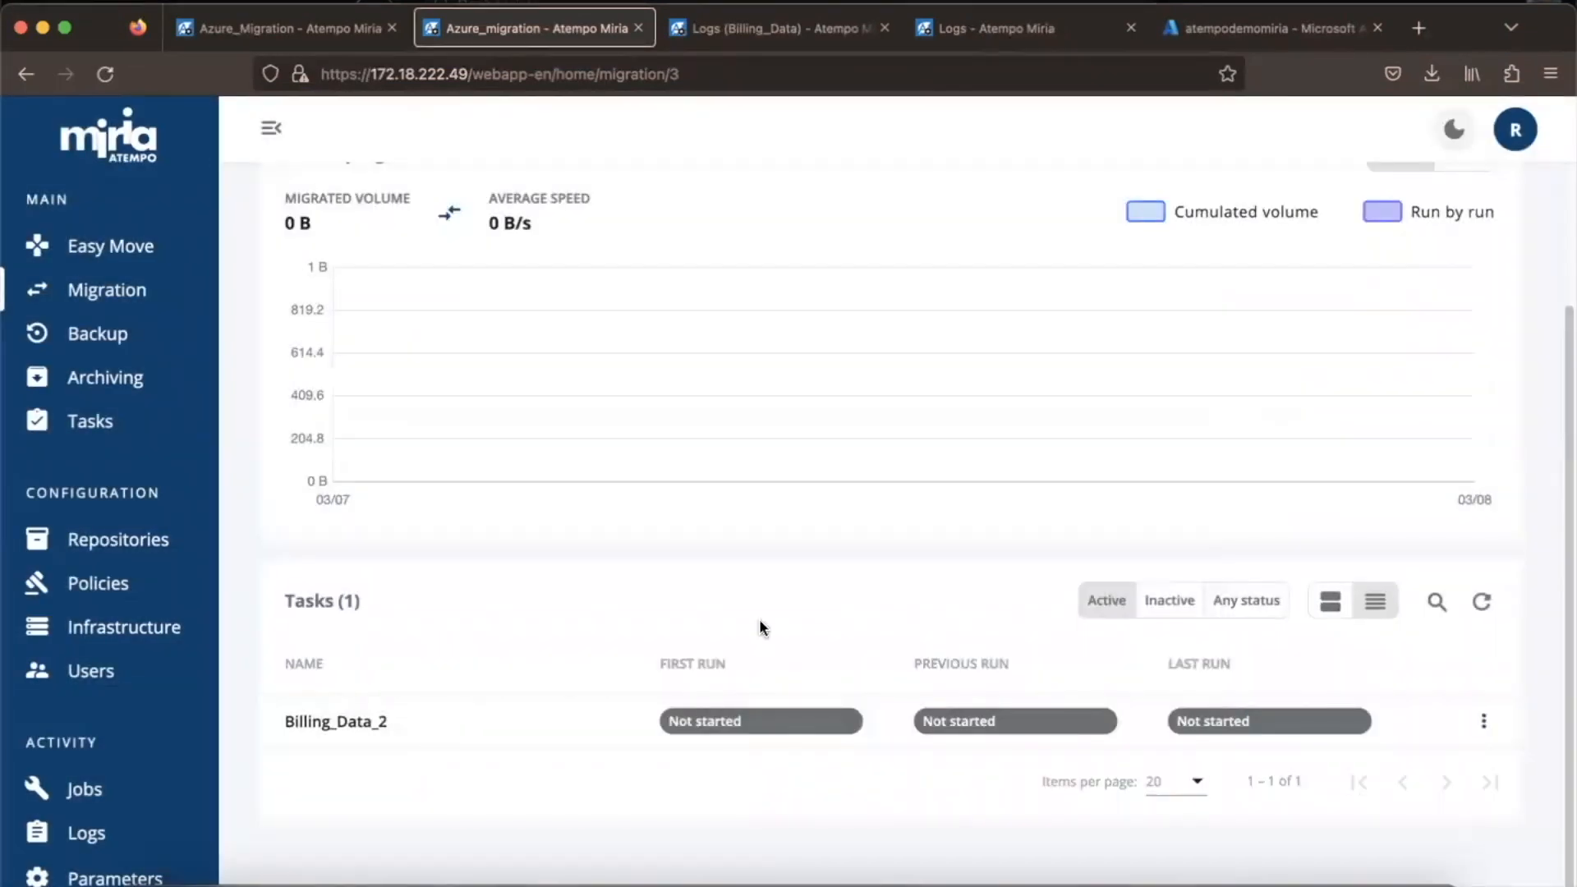
Open the details of the Billing_Data_2 task and examine its global progress, last run and runs list
click(343, 723)
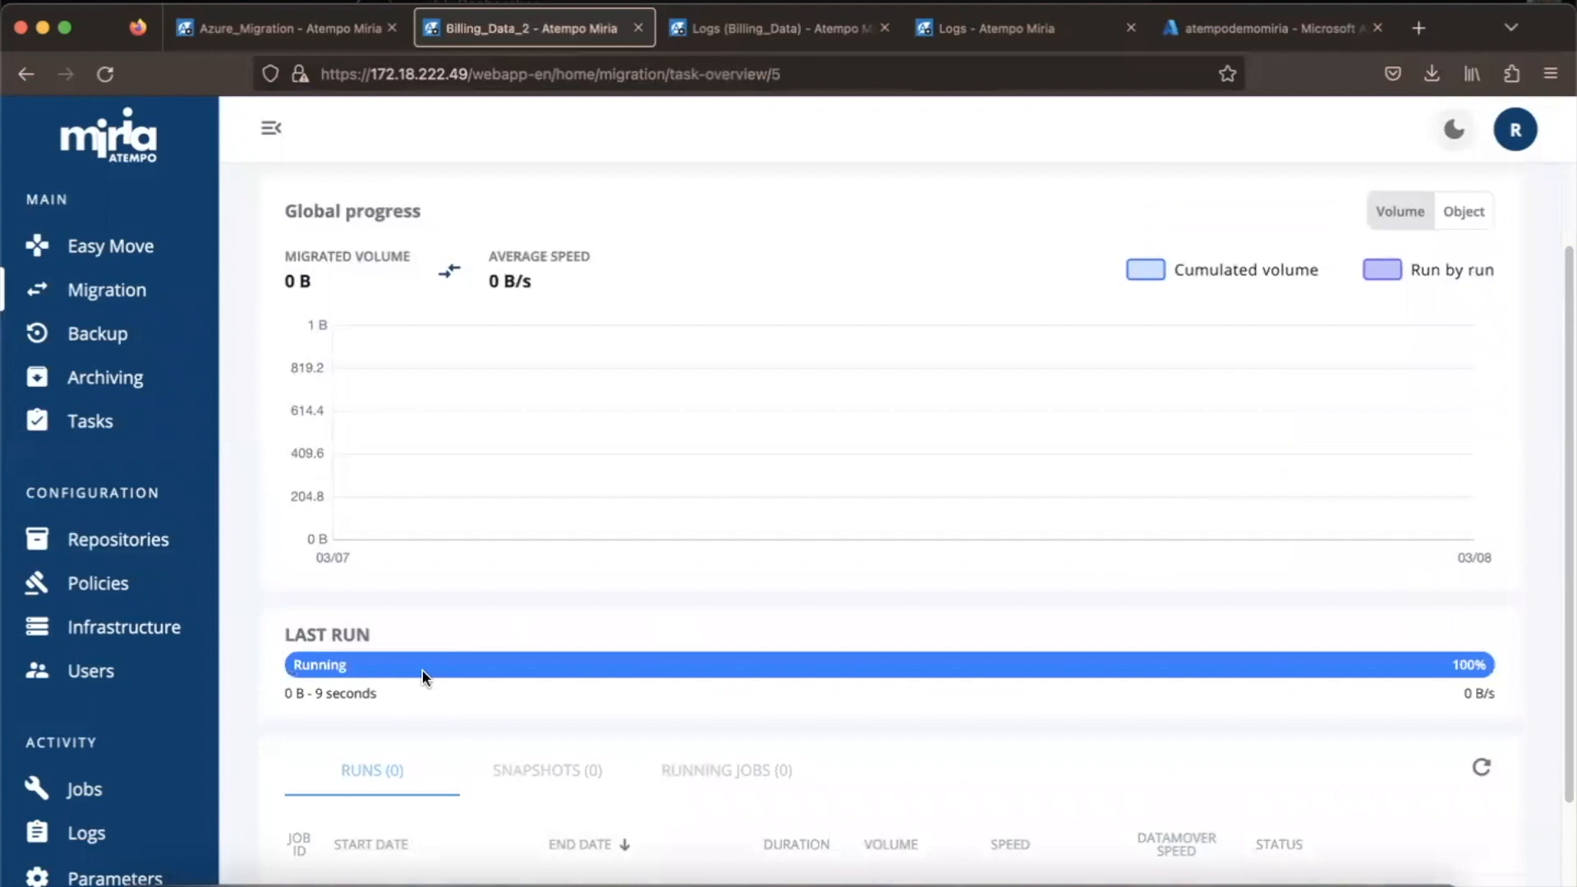
scroll(422, 675, down, 3)
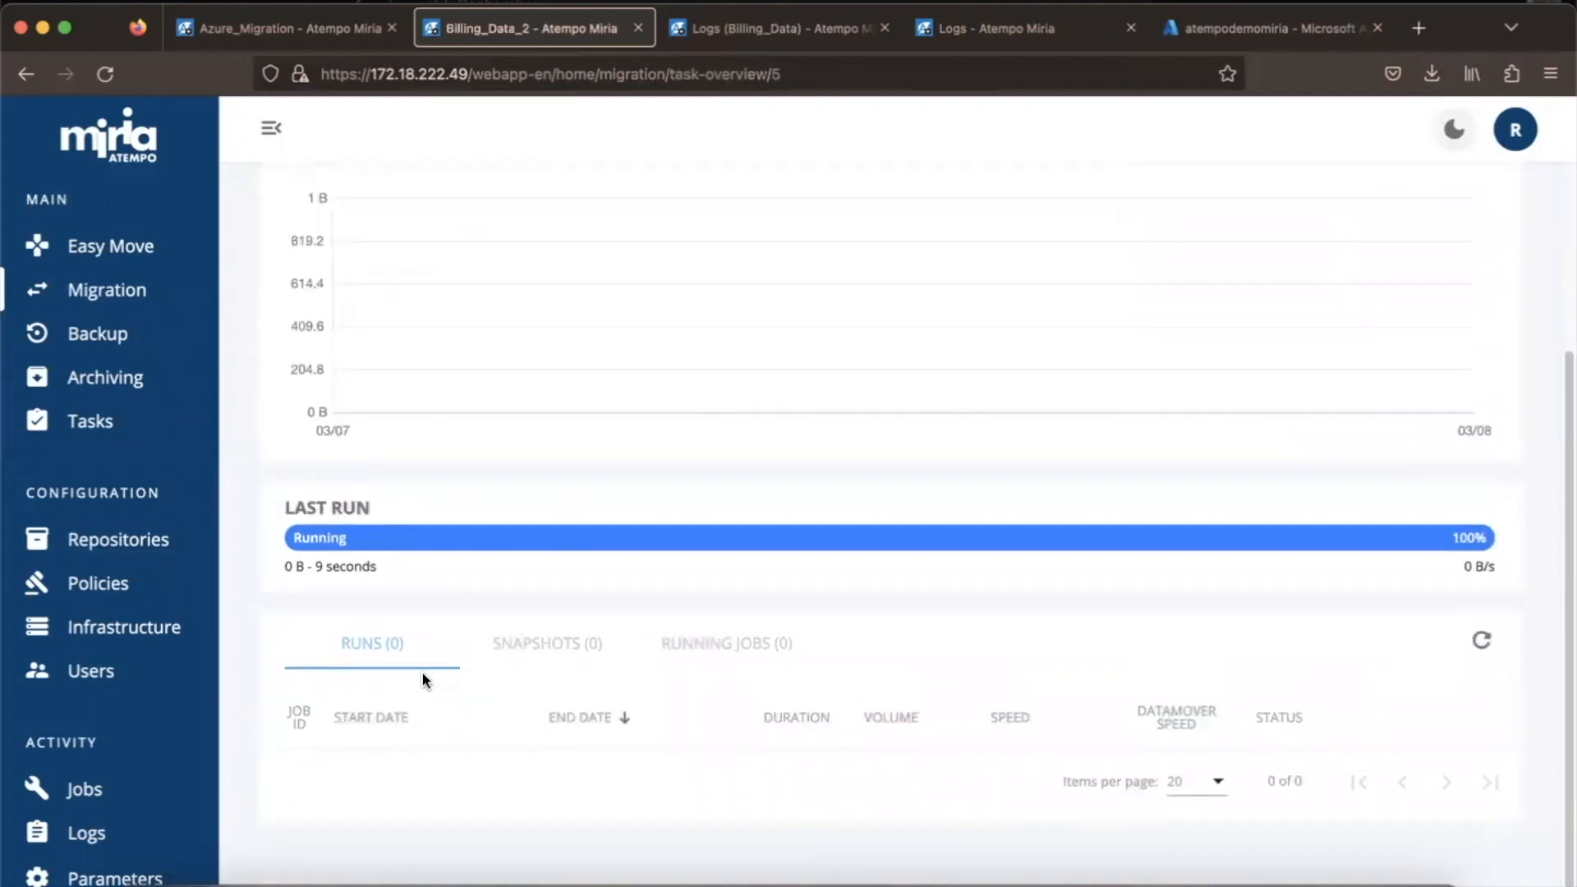
scroll(421, 672, up, 1)
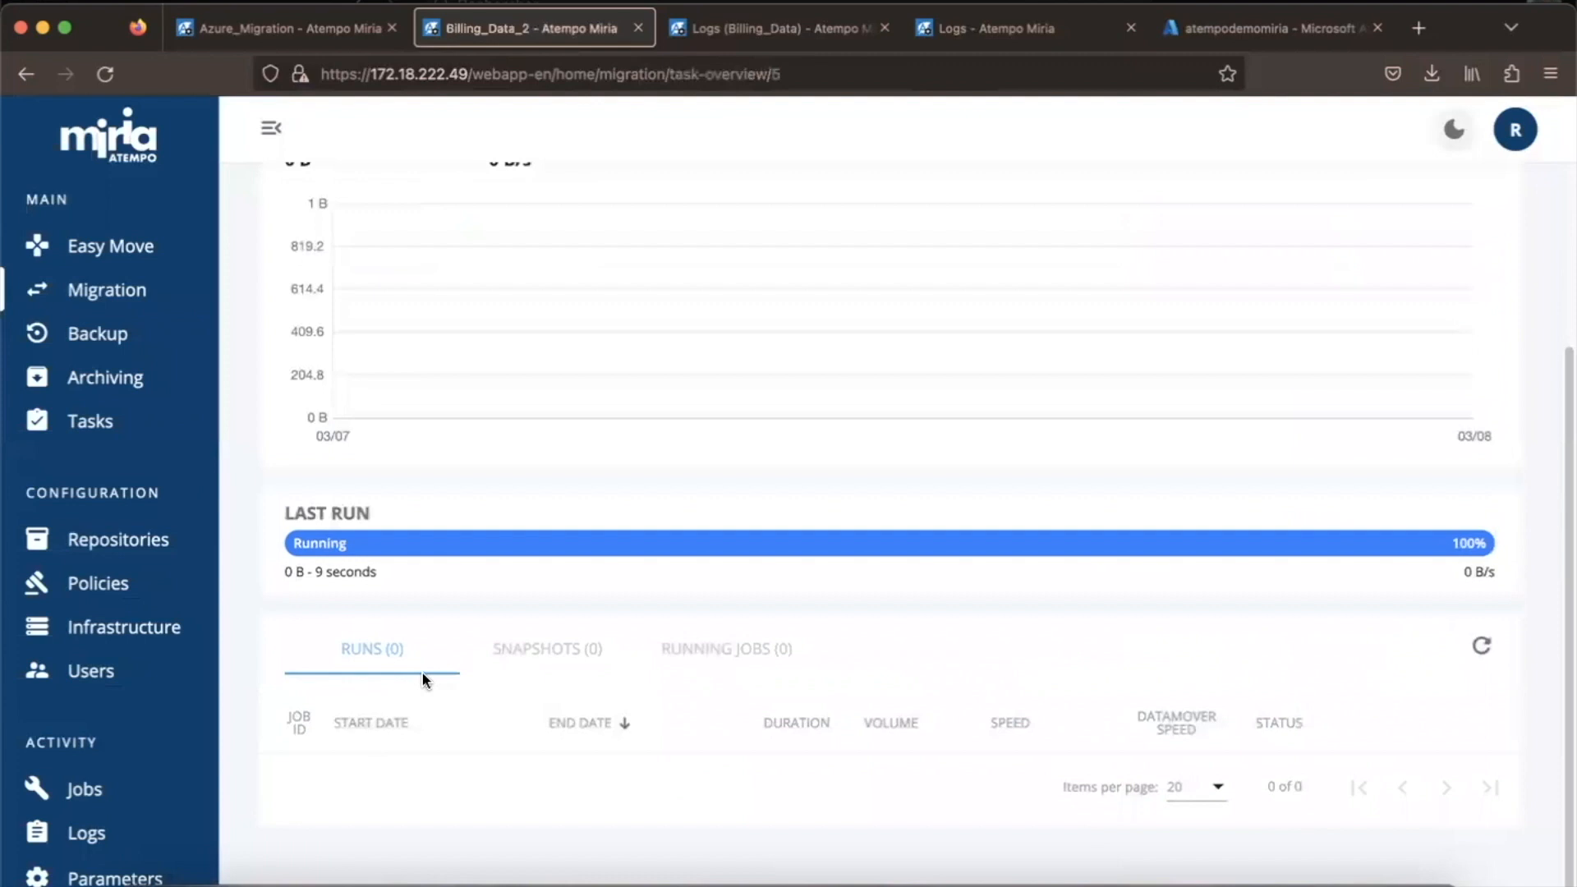
scroll(421, 672, up, 3)
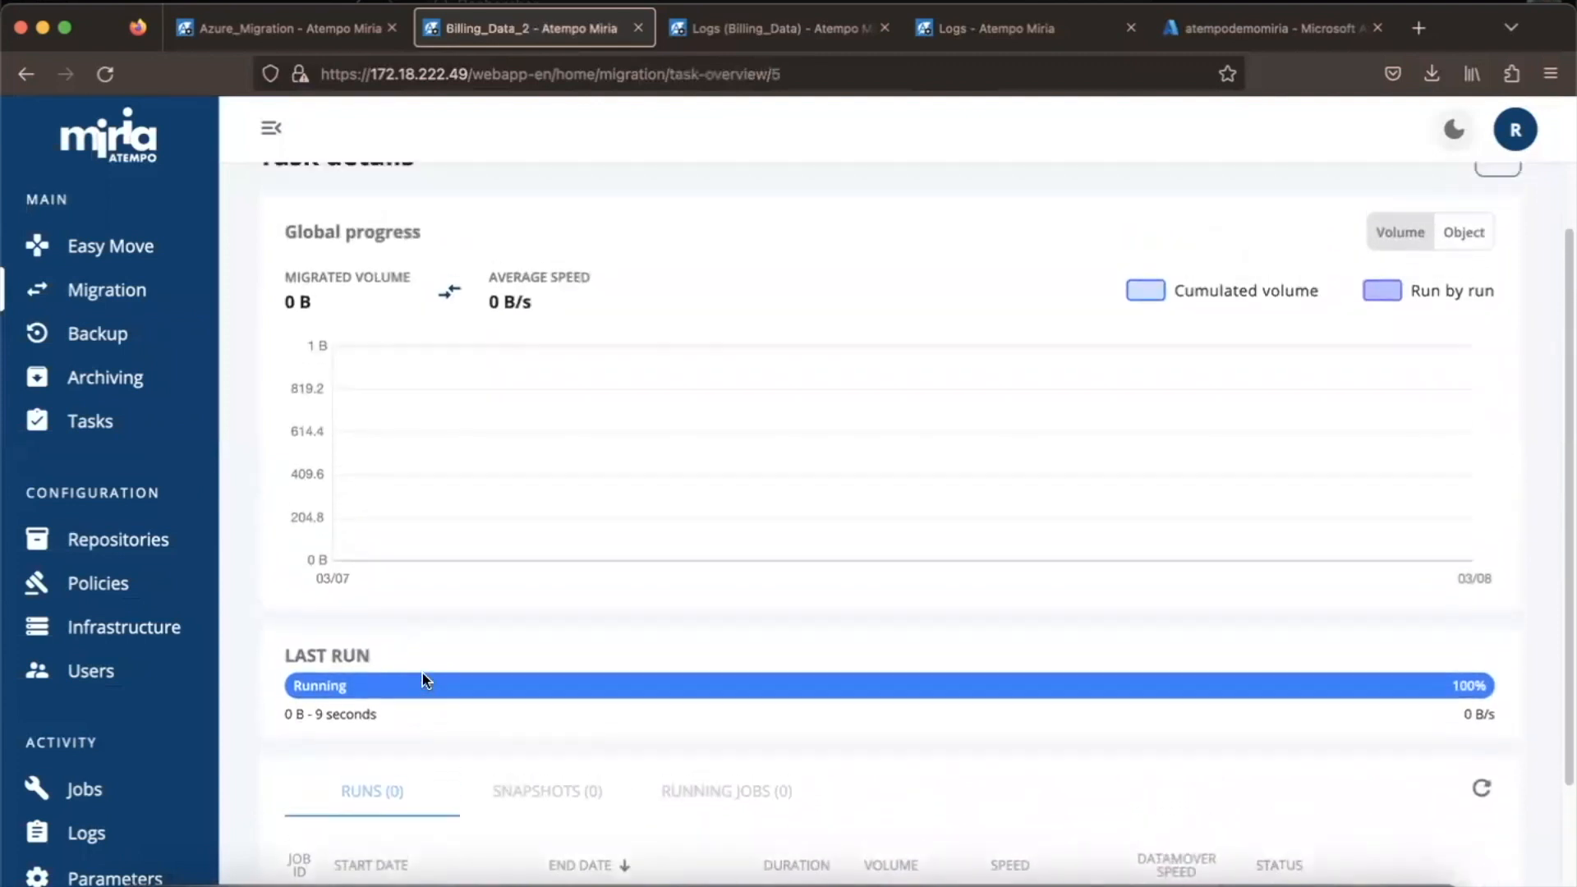
Return to the project's migration task list, reopen the Billing_Data_2 details and examine its progress and runs
scroll(473, 691, up, 2)
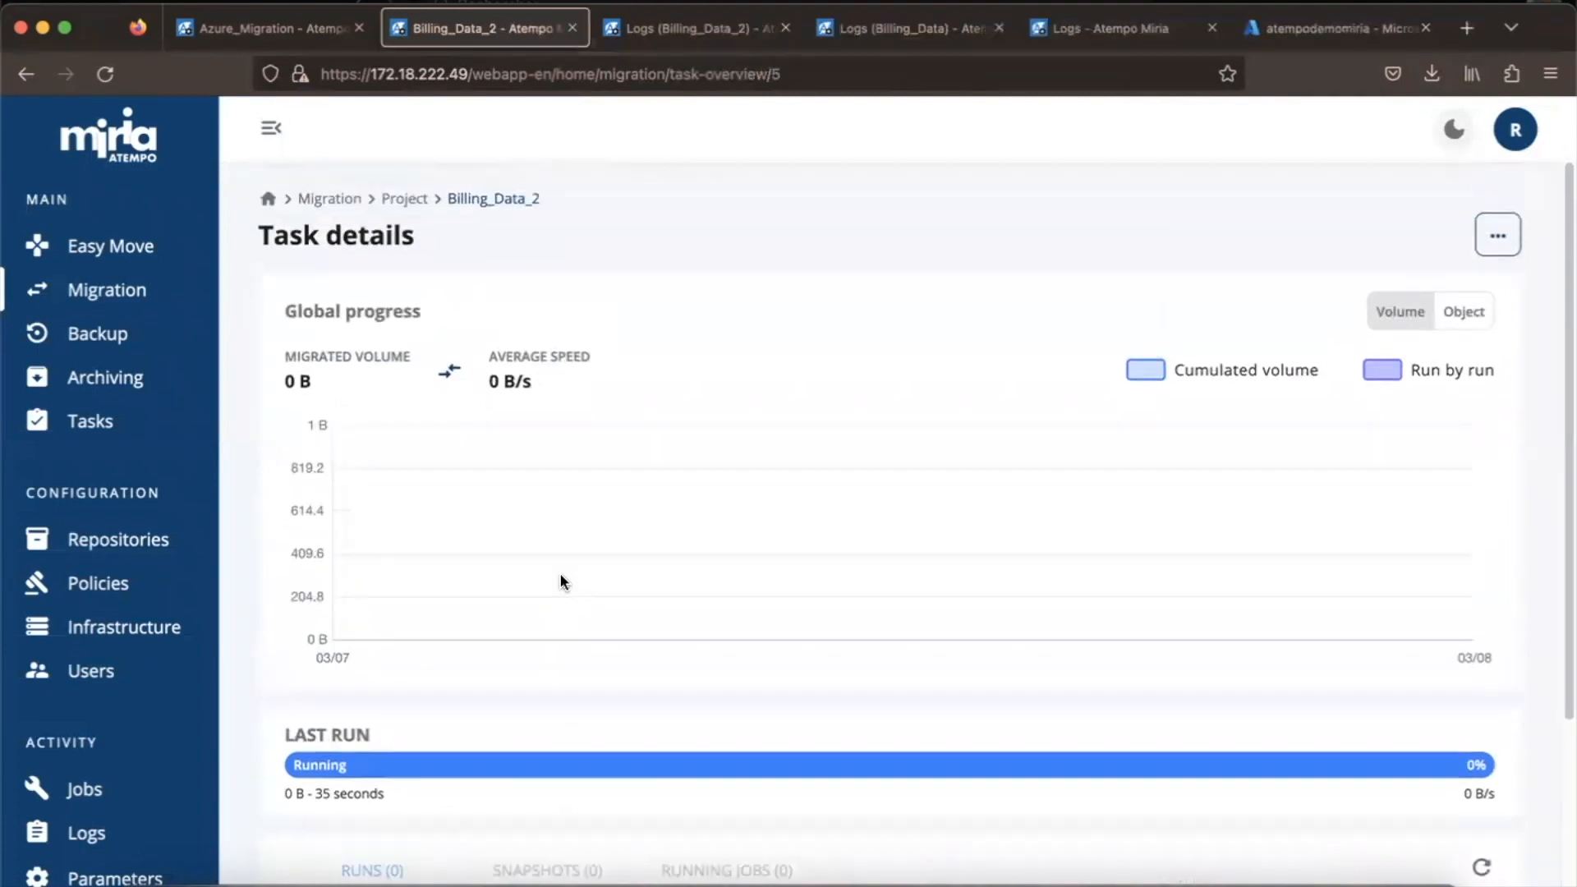
click(405, 199)
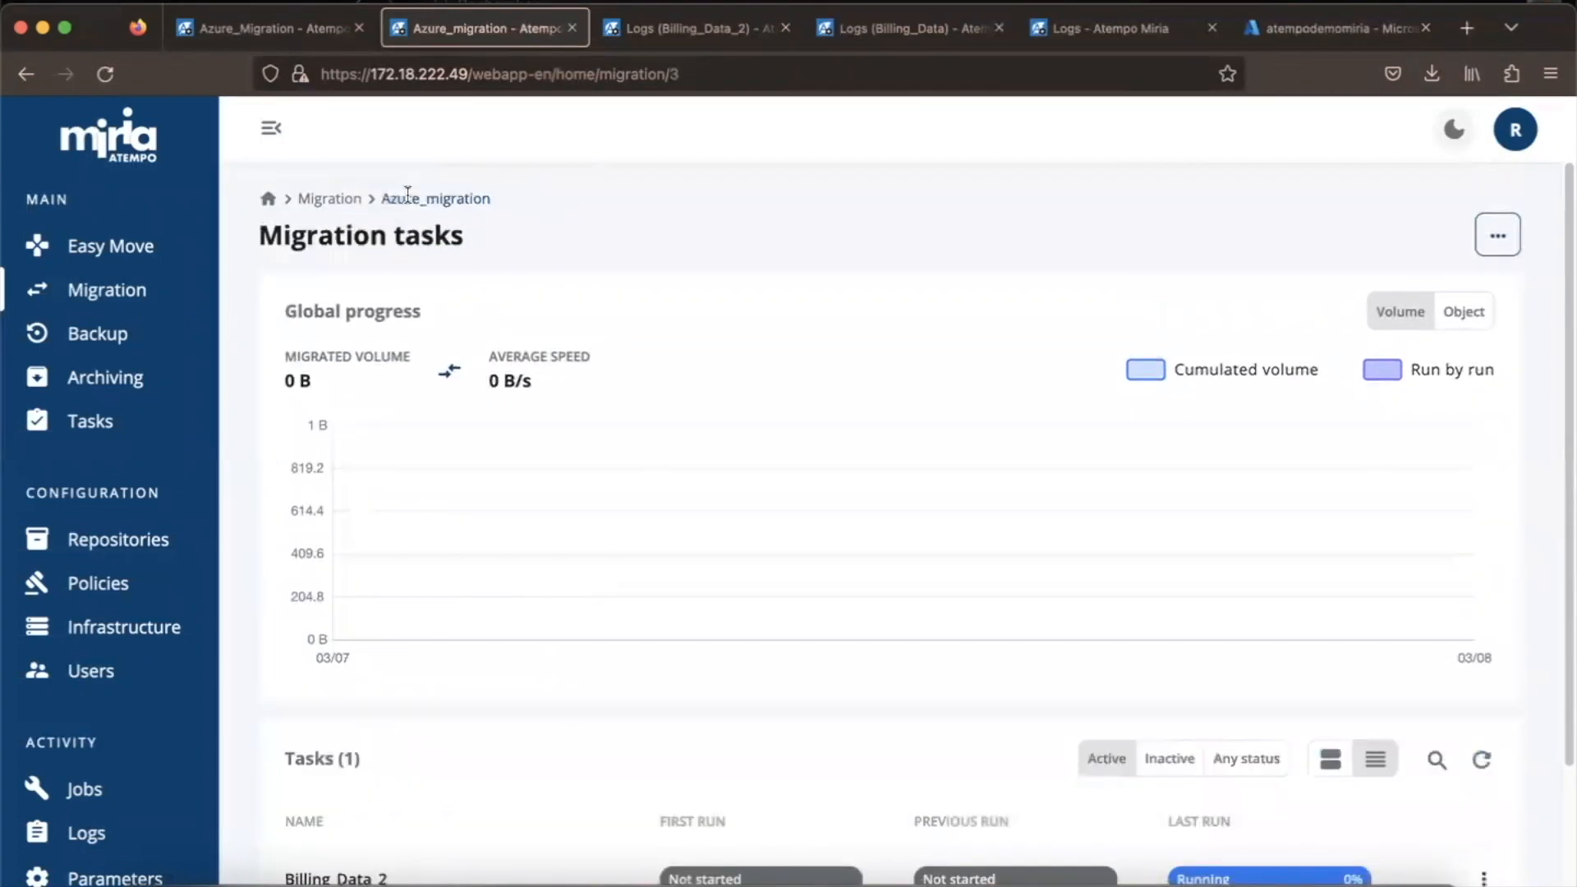
scroll(426, 542, down, 2)
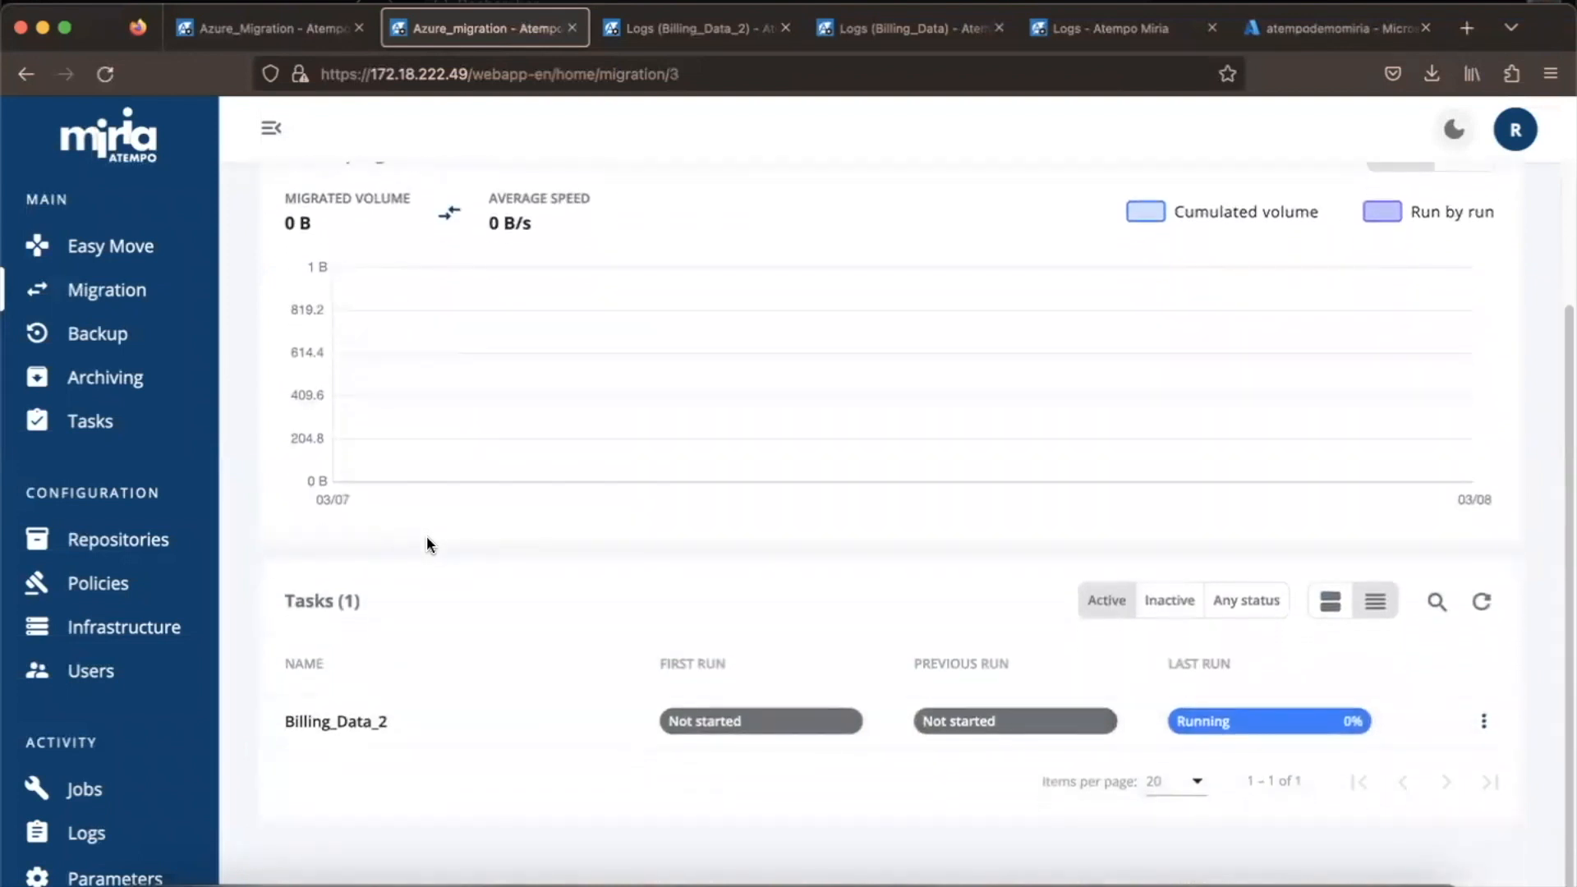
click(1483, 721)
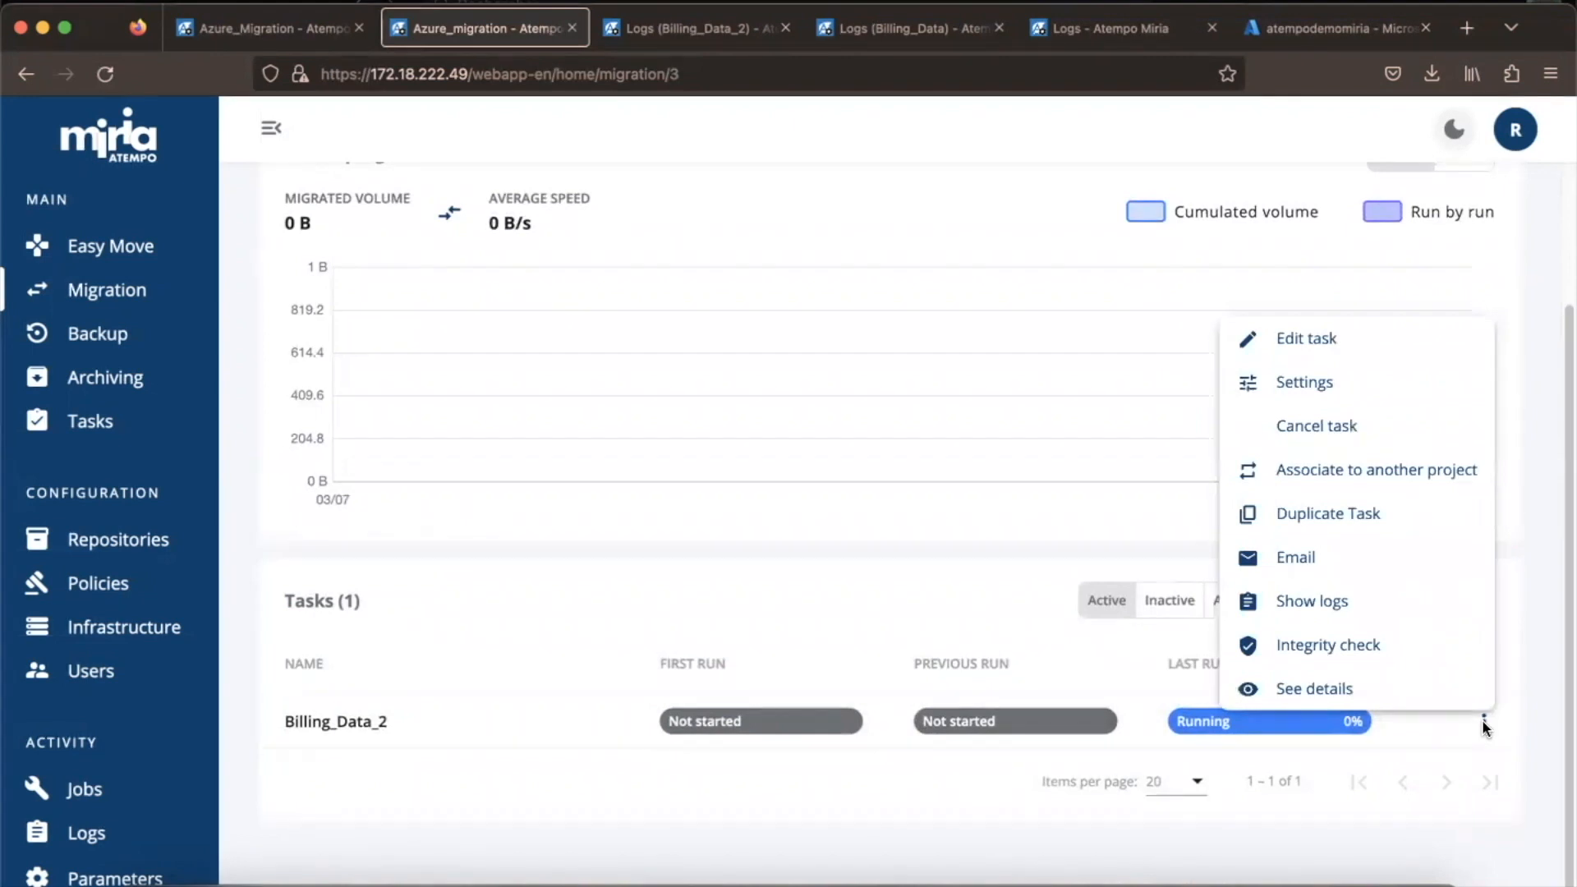
click(1385, 696)
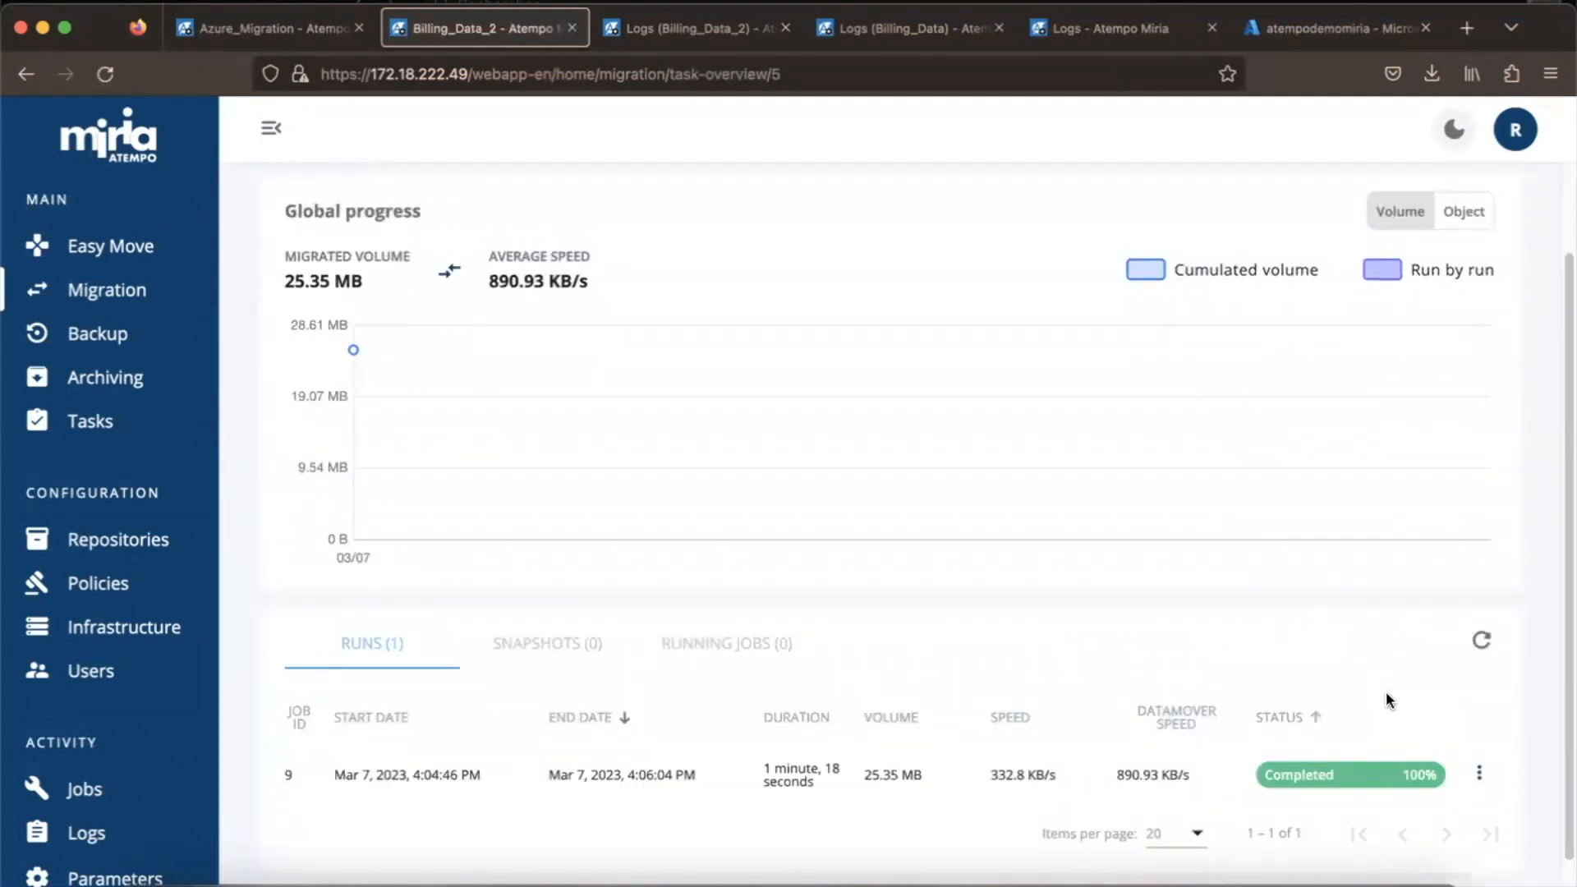
scroll(1386, 692, down, 1)
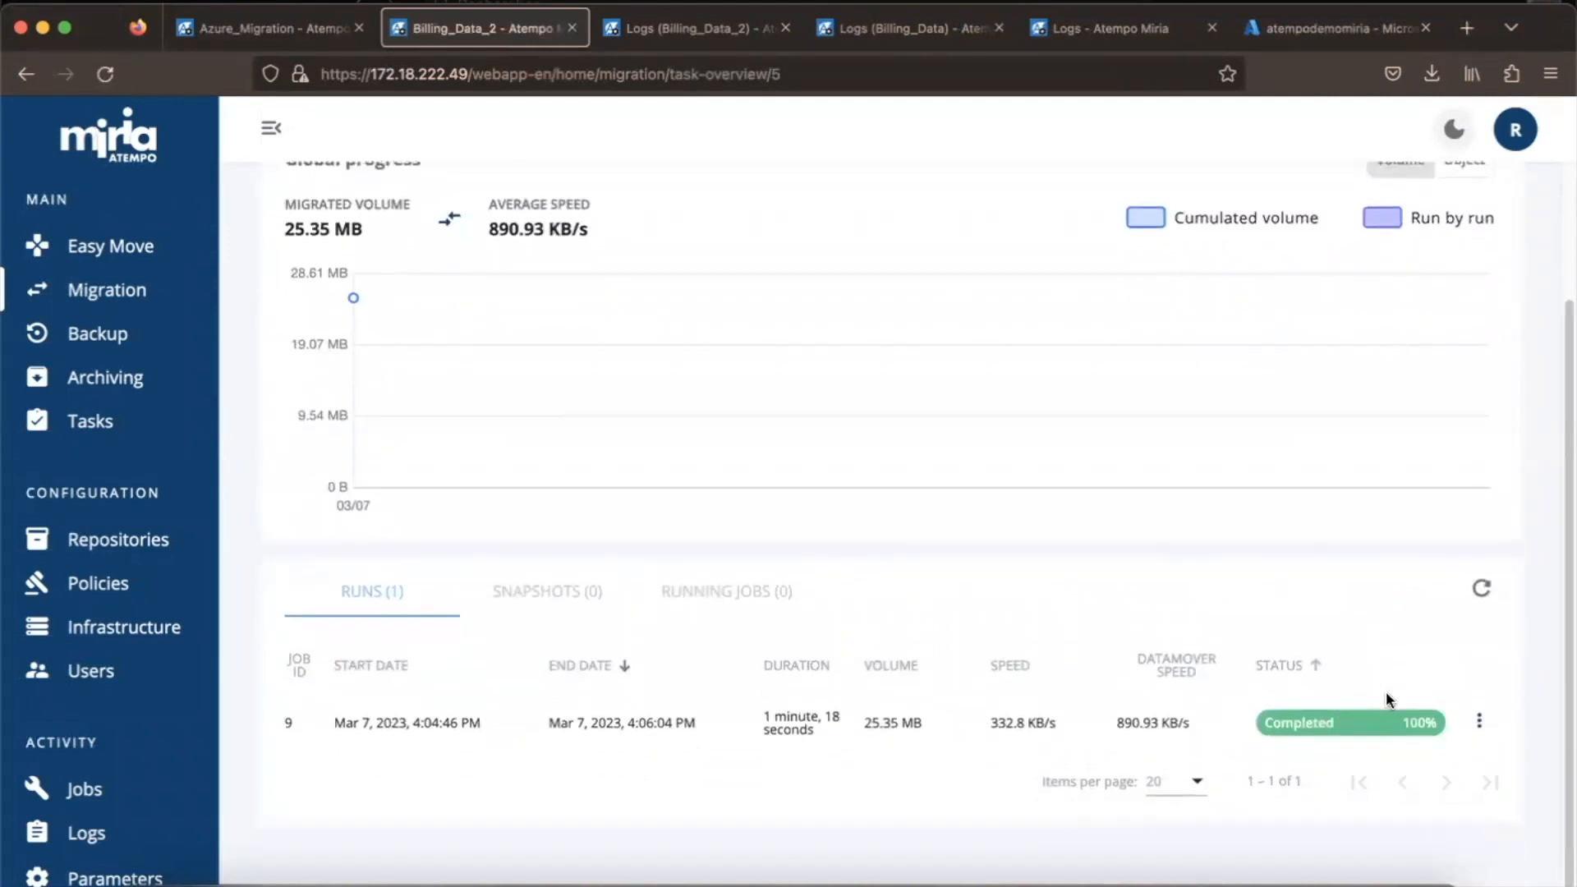
Open the logs of the Billing_Data_2 run and switch the logs page to the light theme
click(1478, 723)
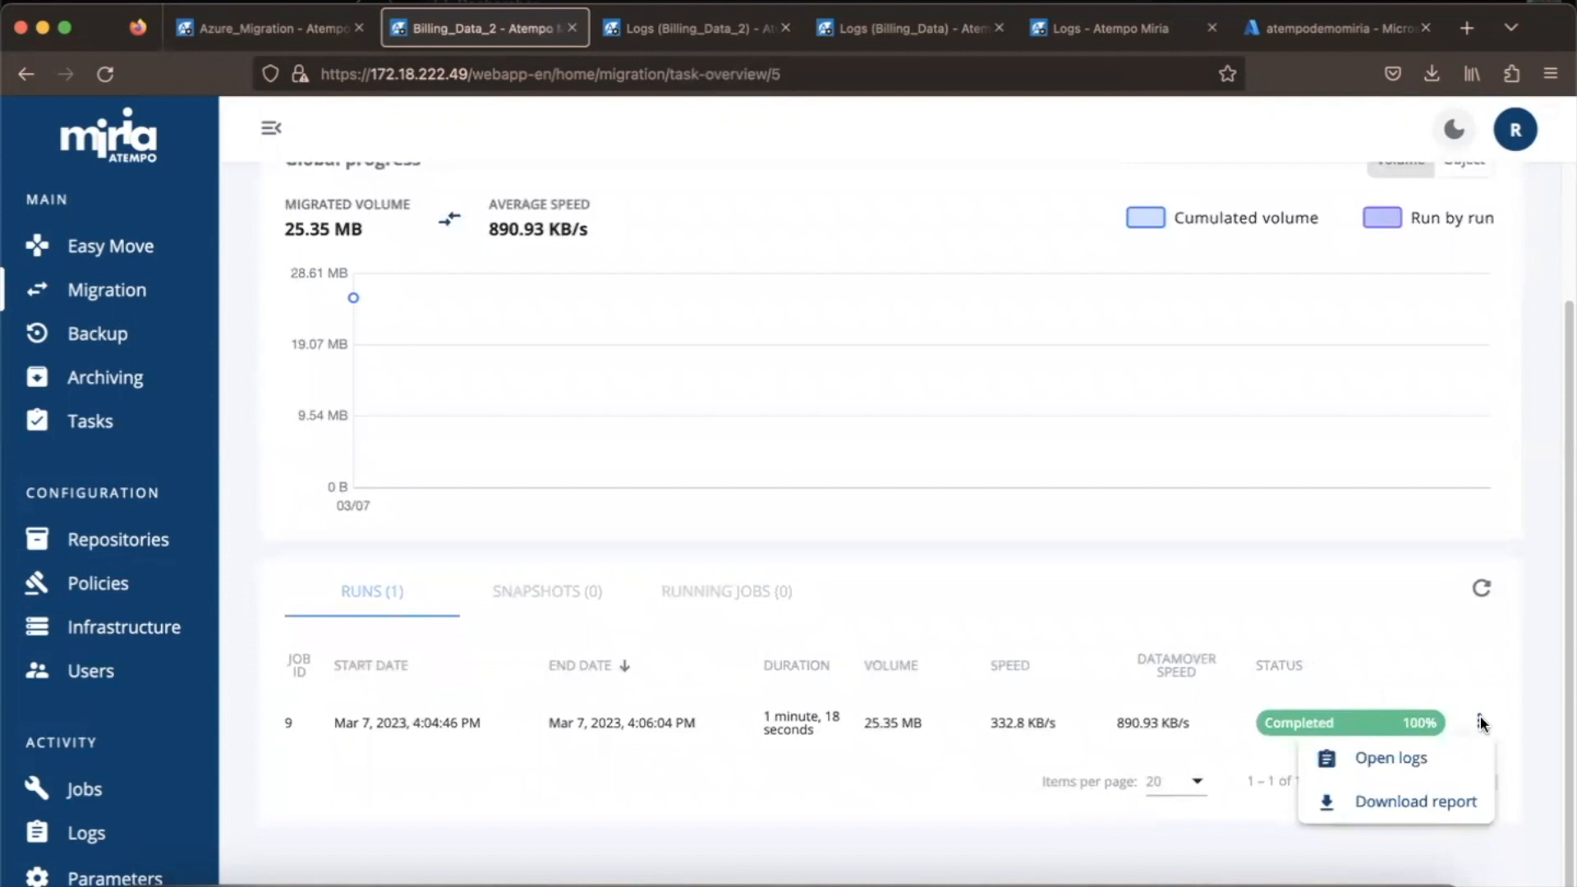
click(1408, 759)
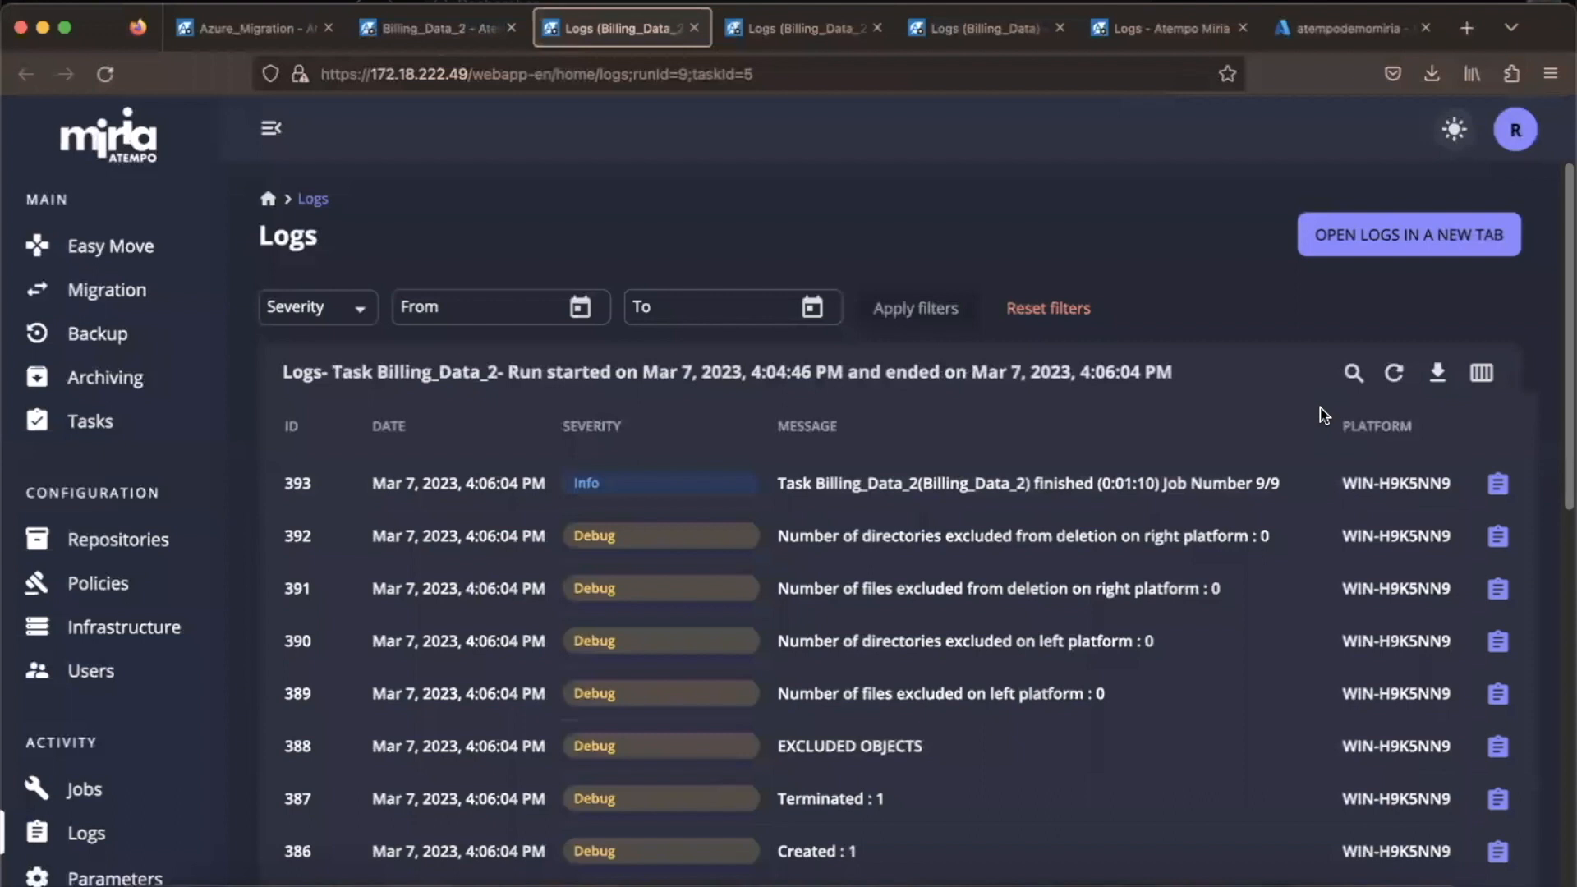
click(1452, 131)
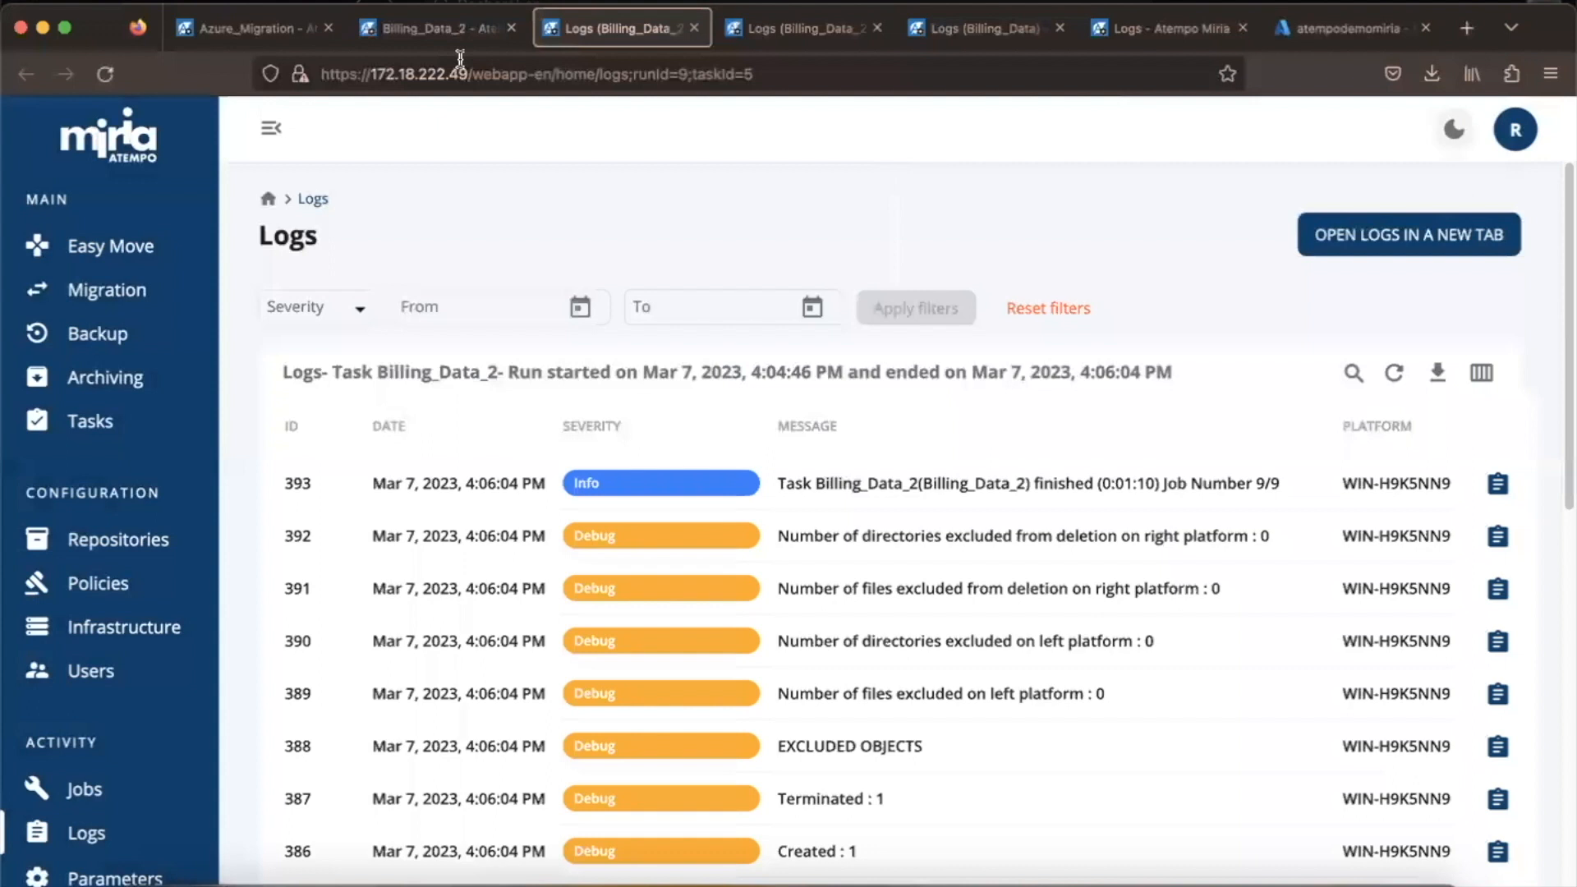
Go back to the Billing_Data_2 task details and download the report of its run
click(456, 30)
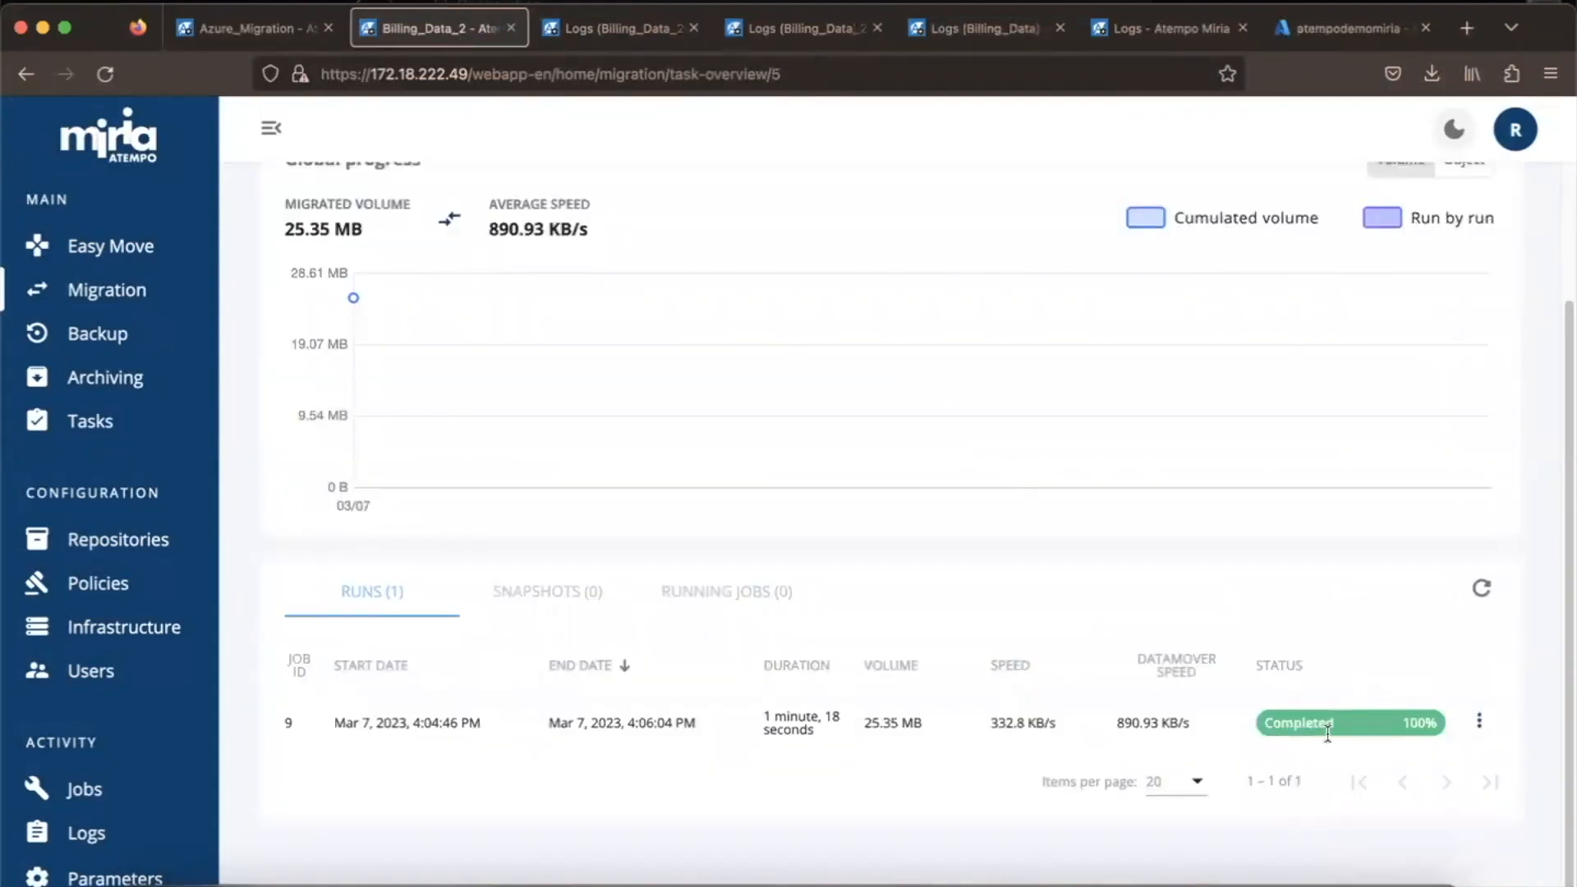
click(1480, 726)
click(1421, 806)
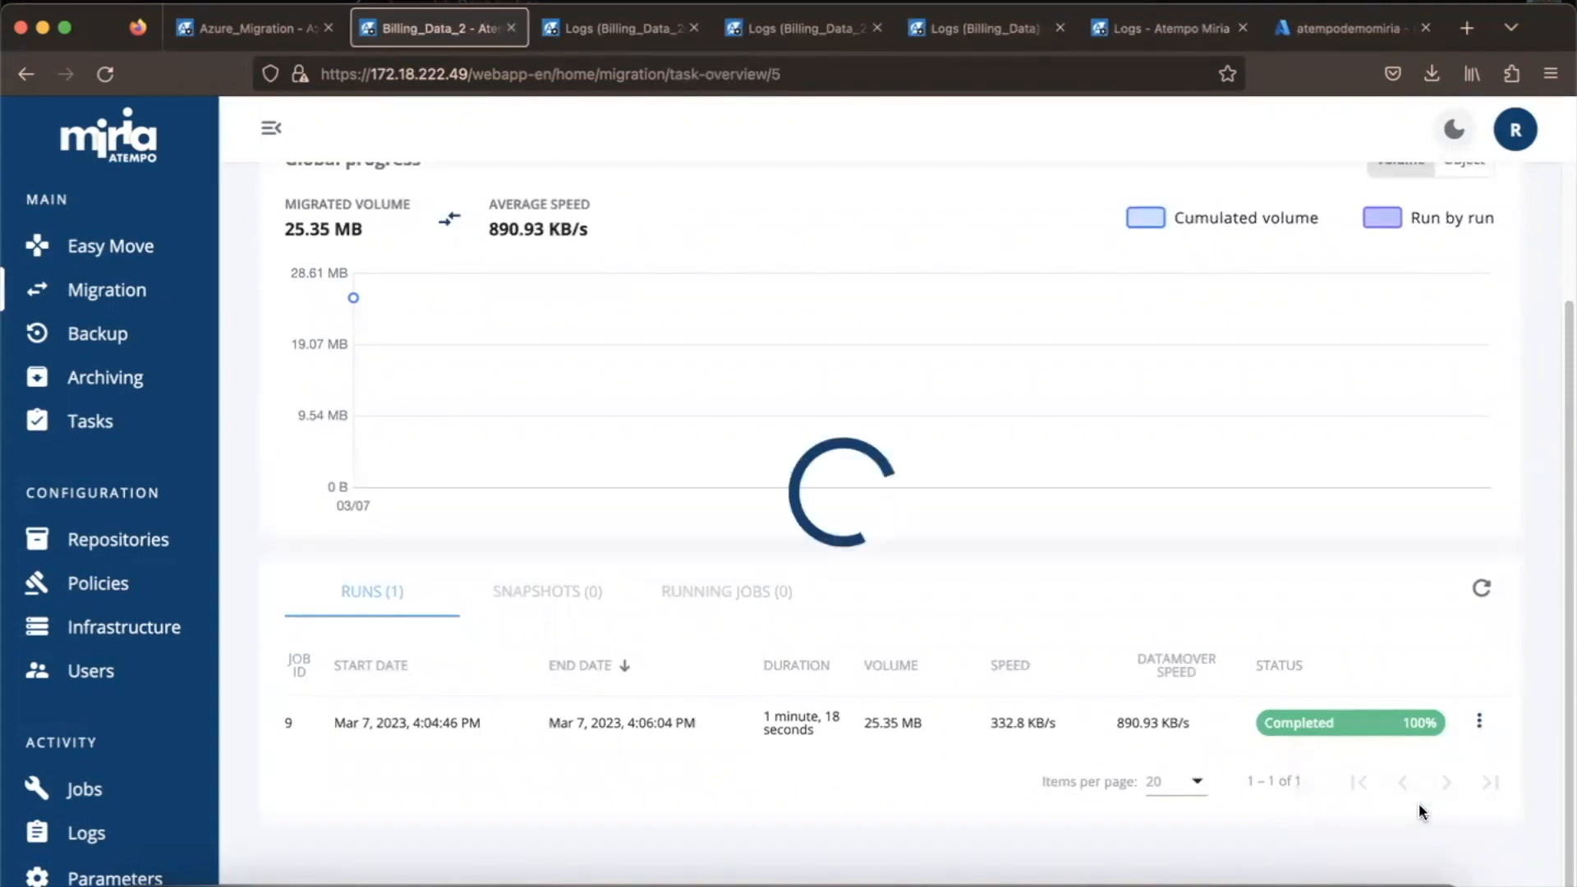